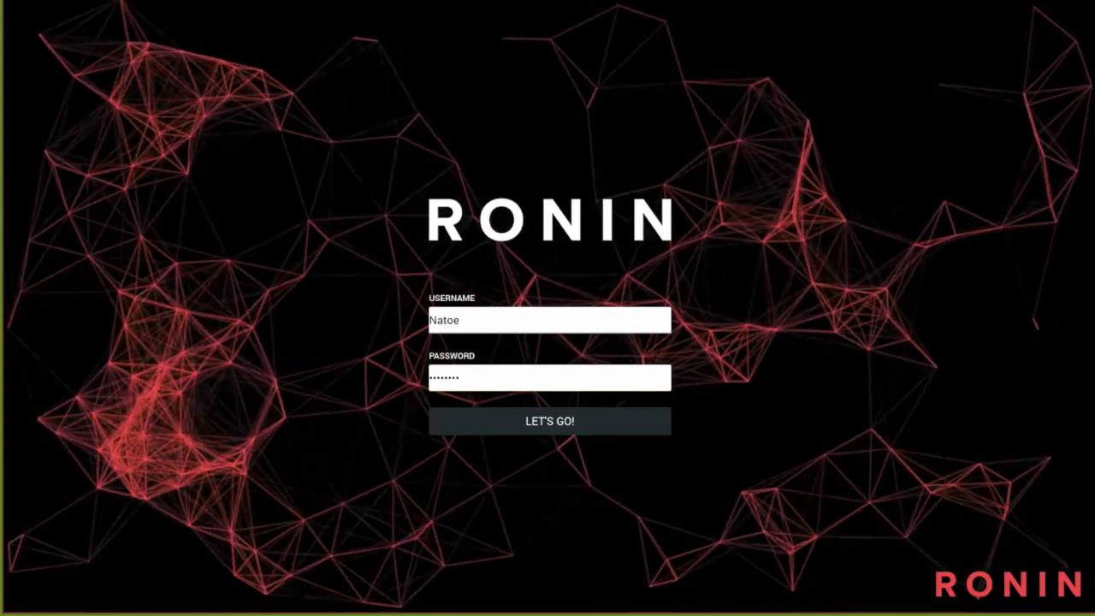
- Log in to RONIN with the username and password already filled in
{"action": "key", "text": "Return"}
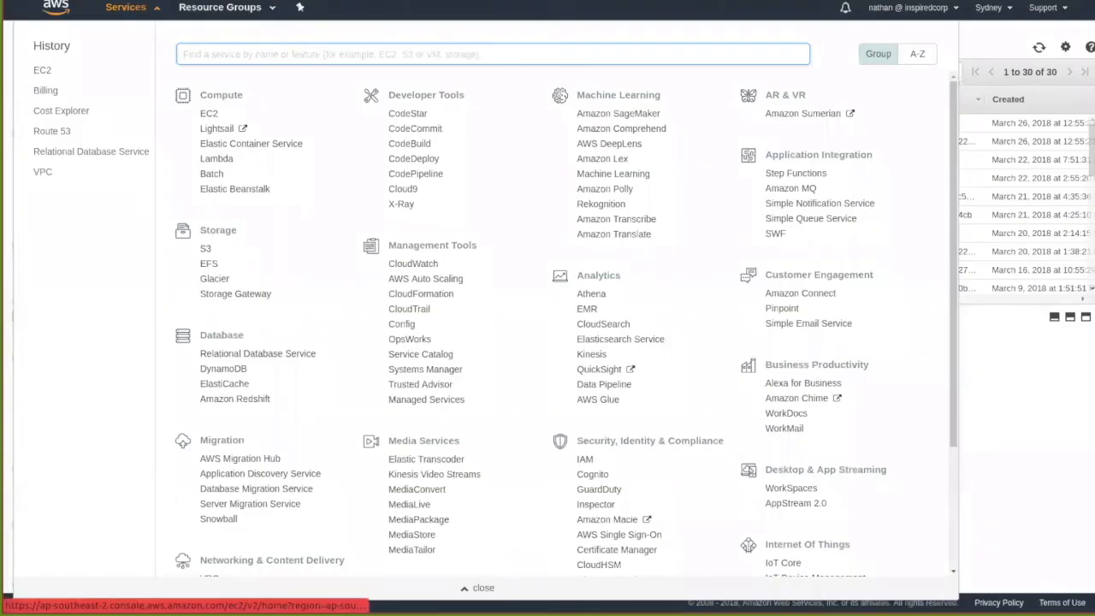
- Dismiss the AWS services list and look through the EC2 volumes list
{"action": "left_click", "coordinate": [132, 7]}
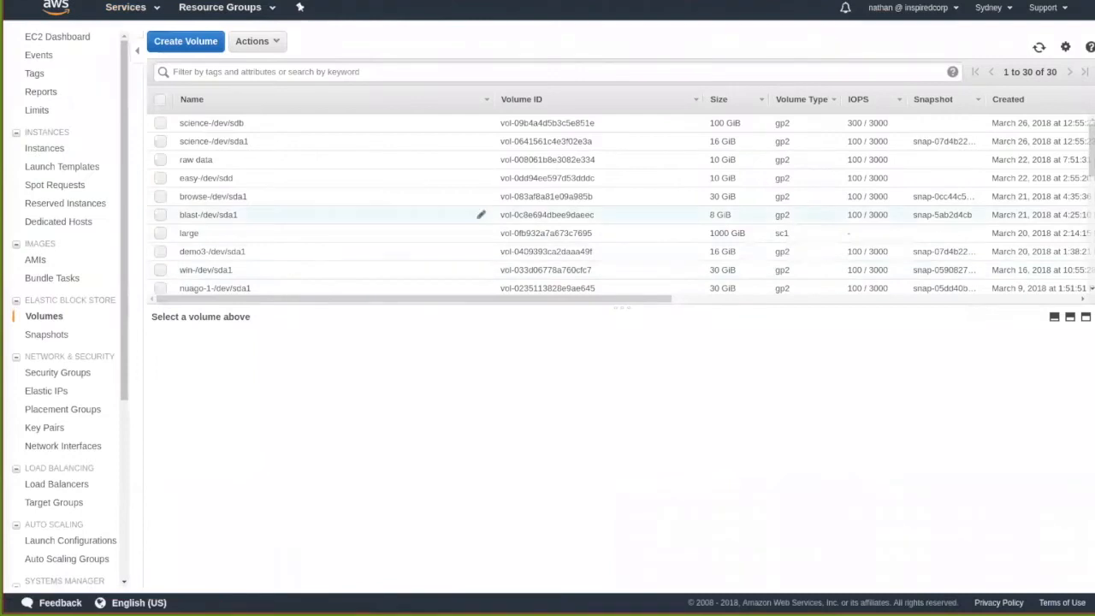
{"action": "scroll", "coordinate": [385, 205], "scroll_direction": "down", "scroll_amount": 3}
{"action": "scroll", "coordinate": [479, 205], "scroll_direction": "down", "scroll_amount": 2}
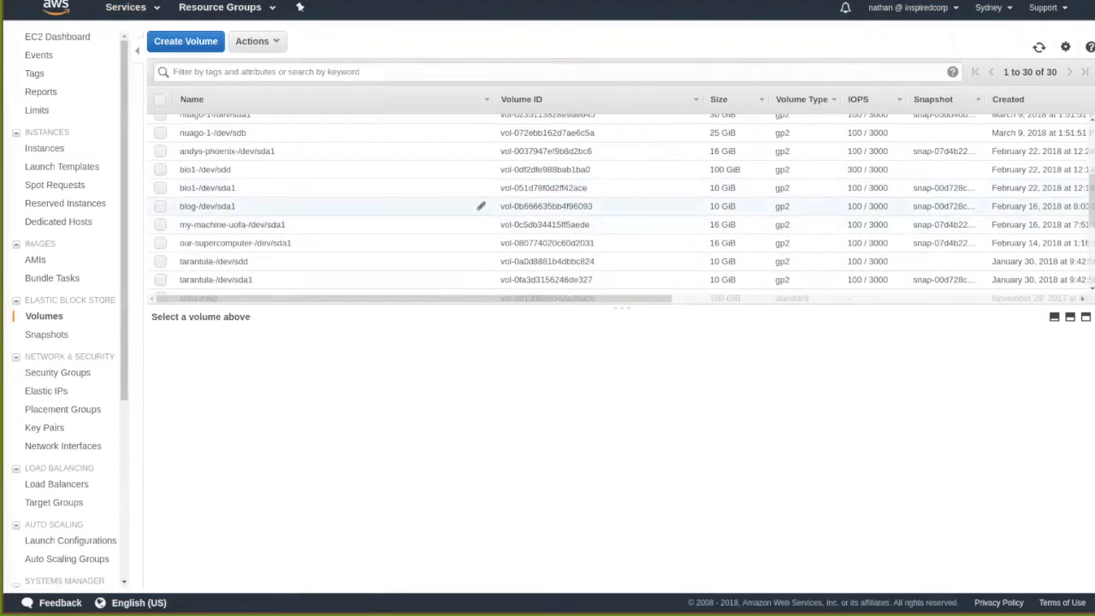
{"action": "scroll", "coordinate": [480, 206], "scroll_direction": "down", "scroll_amount": 4}
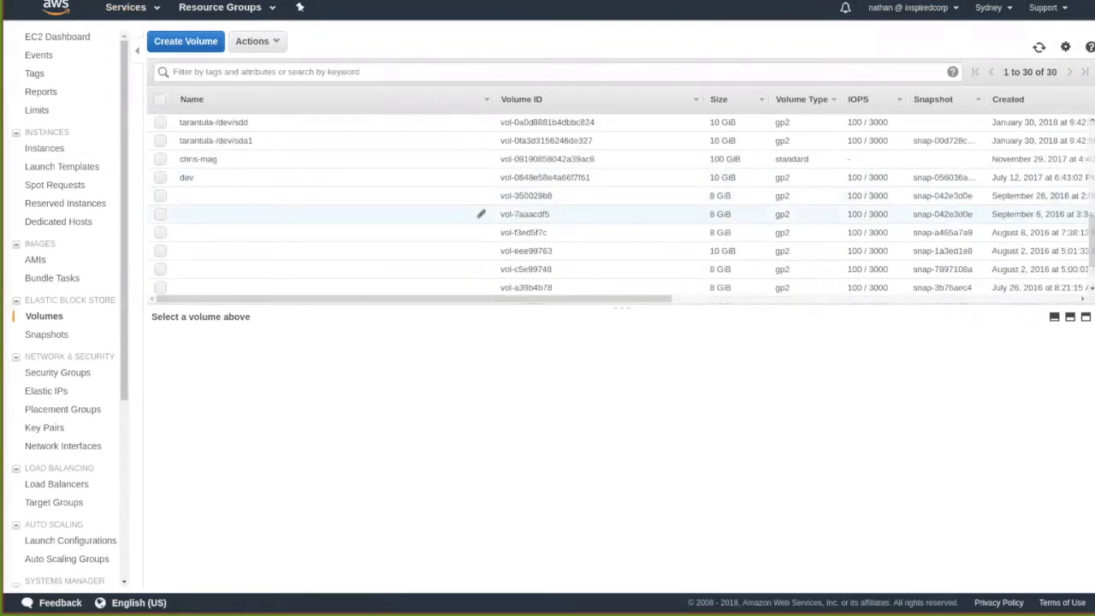
{"action": "scroll", "coordinate": [481, 214], "scroll_direction": "down", "scroll_amount": 2}
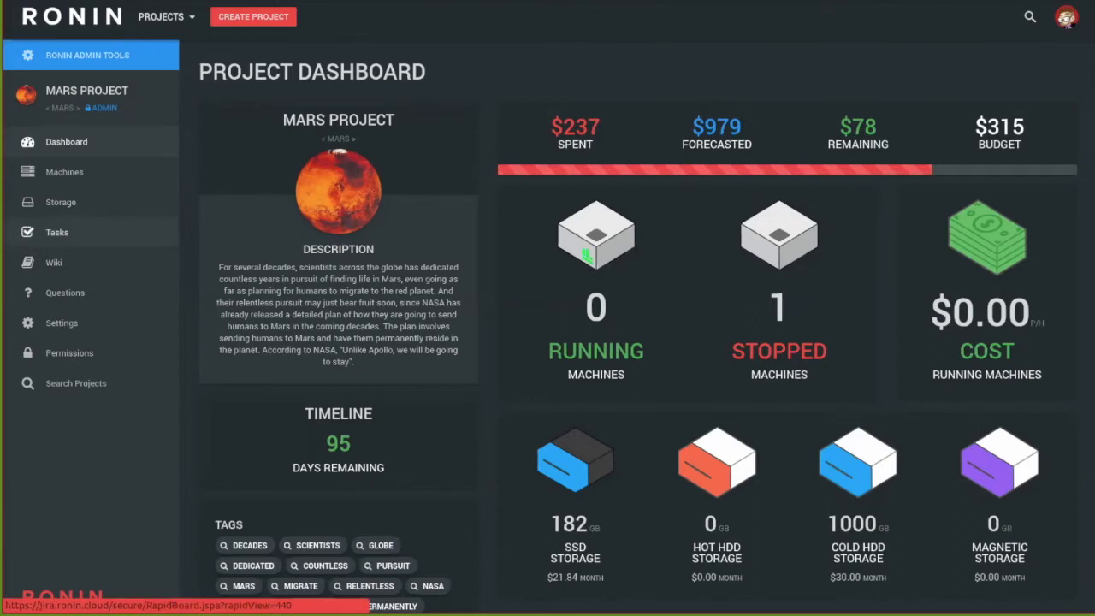
- View the Mars Project's task board in RONIN, followed by its wiki
{"action": "left_click", "coordinate": [57, 231]}
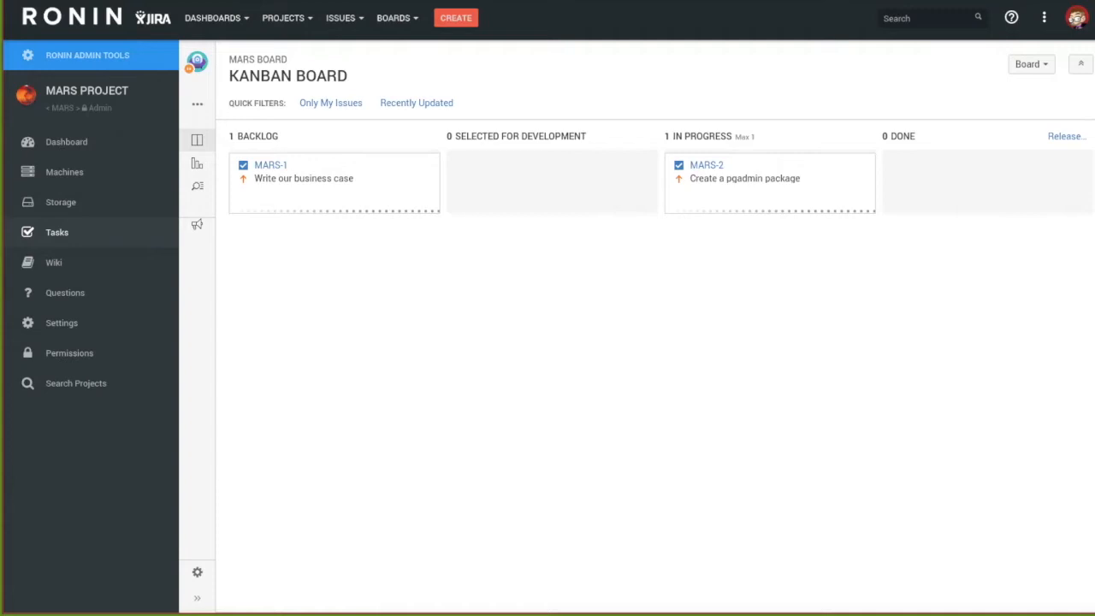
{"action": "left_click", "coordinate": [53, 263]}
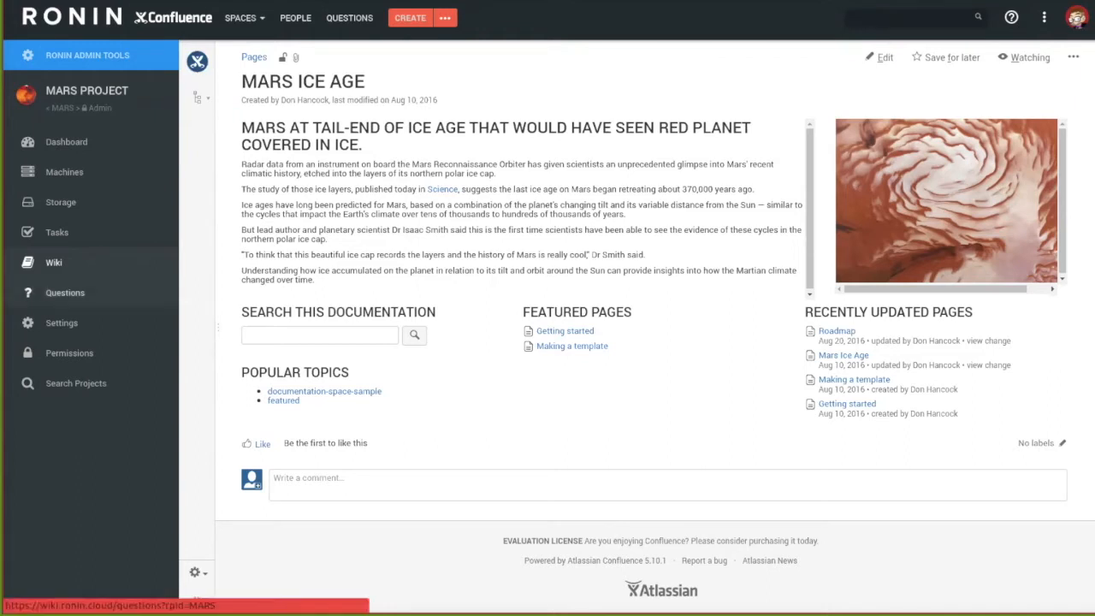
- Search the Mars Project's questions for "mars"
{"action": "left_click", "coordinate": [64, 292]}
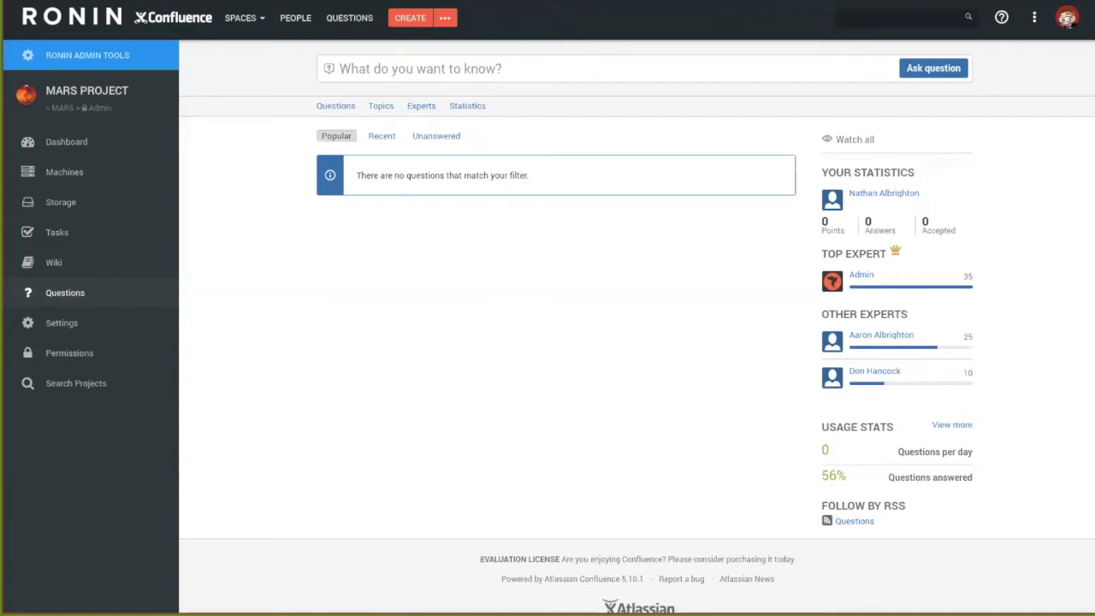
{"action": "type", "text": "mars"}
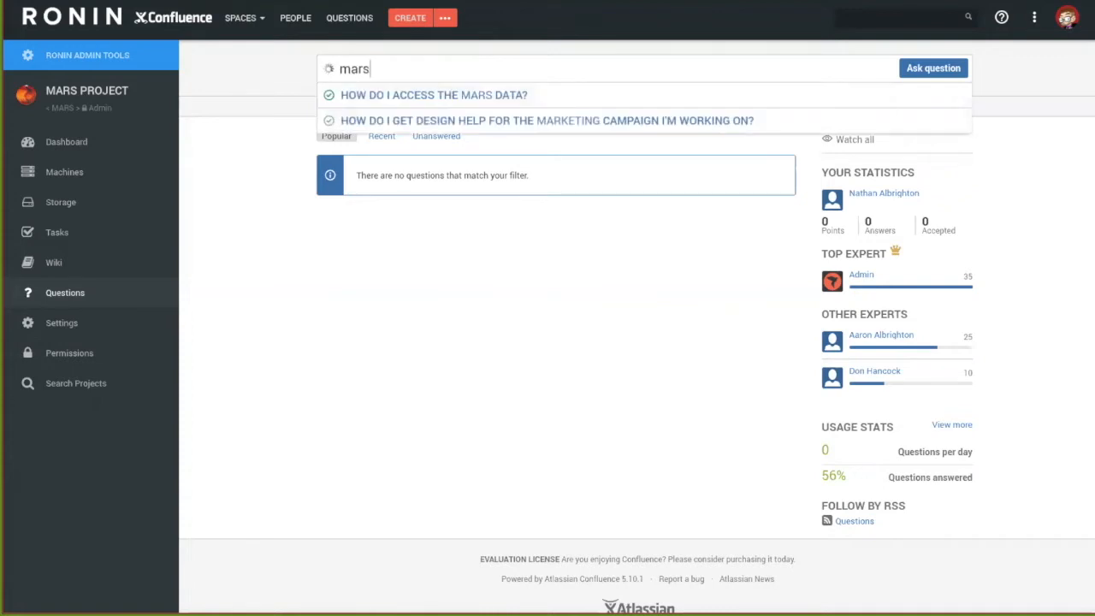
{"action": "key", "text": "Return"}
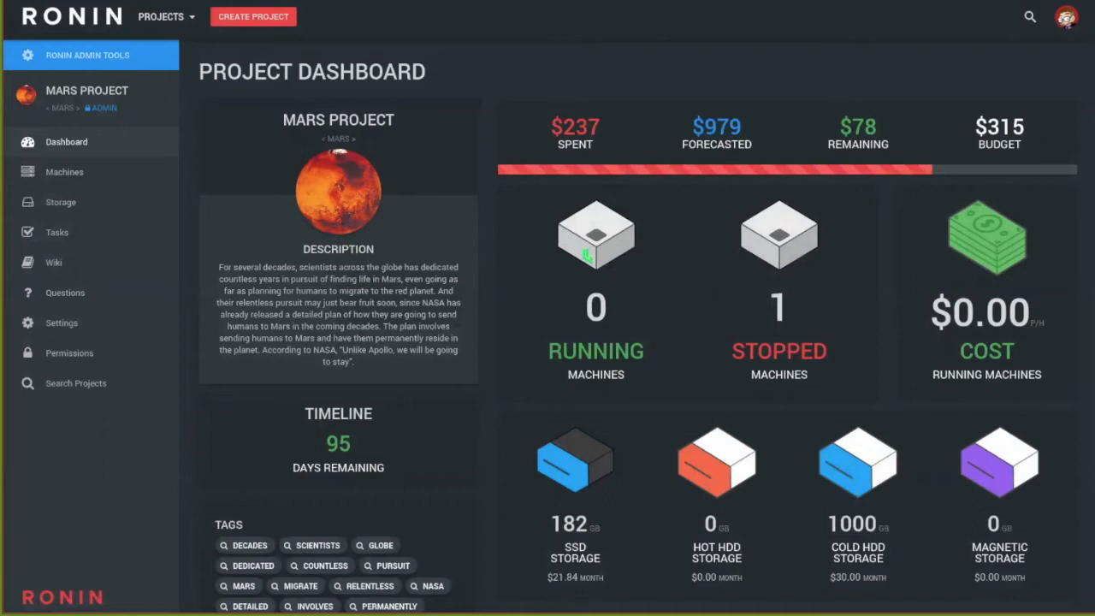
- Start composing a new machine in the Mars Project and select Alces Flight as its pre-configured software
{"action": "left_click", "coordinate": [65, 172]}
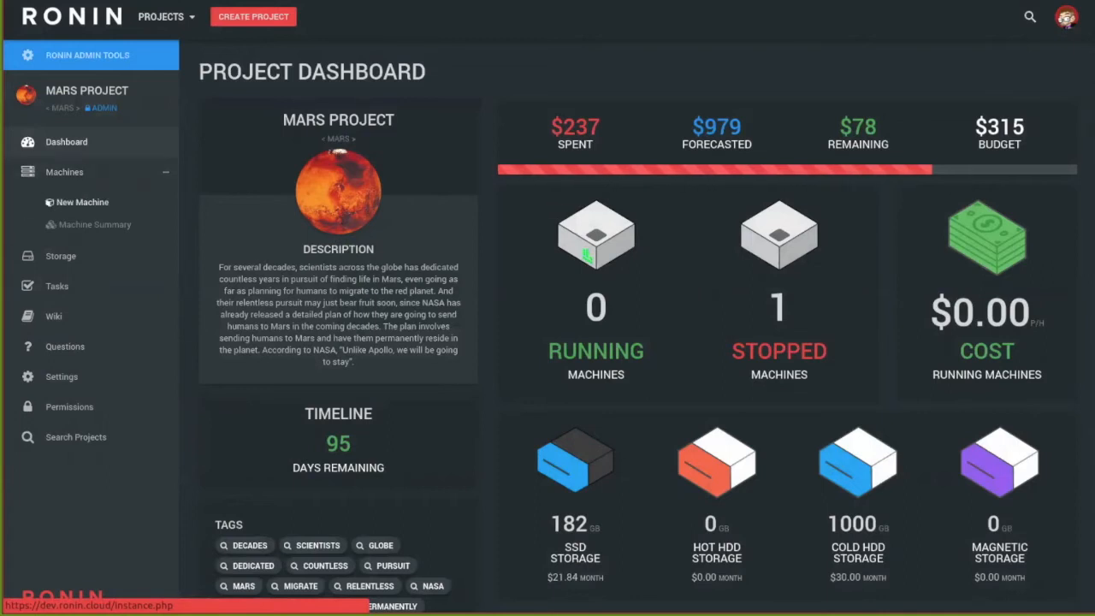
{"action": "left_click", "coordinate": [586, 255]}
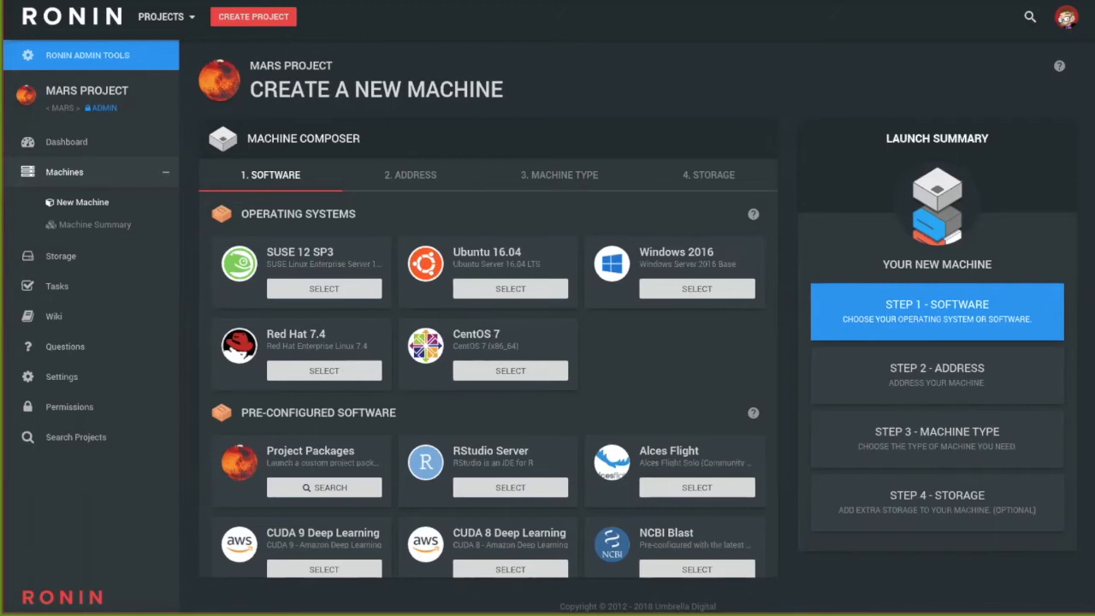
{"action": "scroll", "coordinate": [488, 388], "scroll_direction": "down", "scroll_amount": 1}
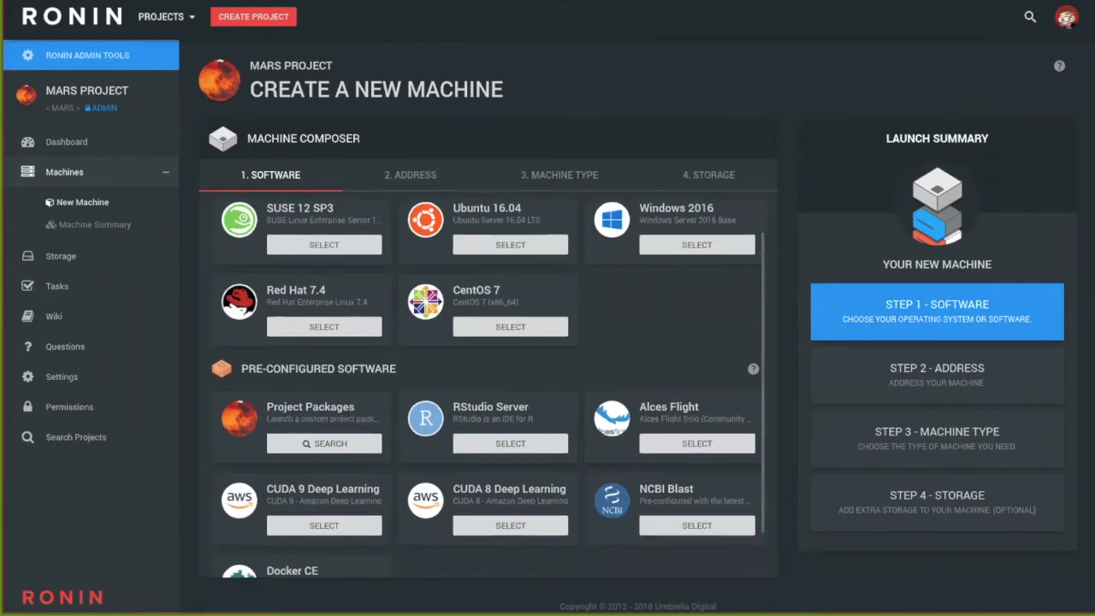
{"action": "scroll", "coordinate": [488, 388], "scroll_direction": "down", "scroll_amount": 1}
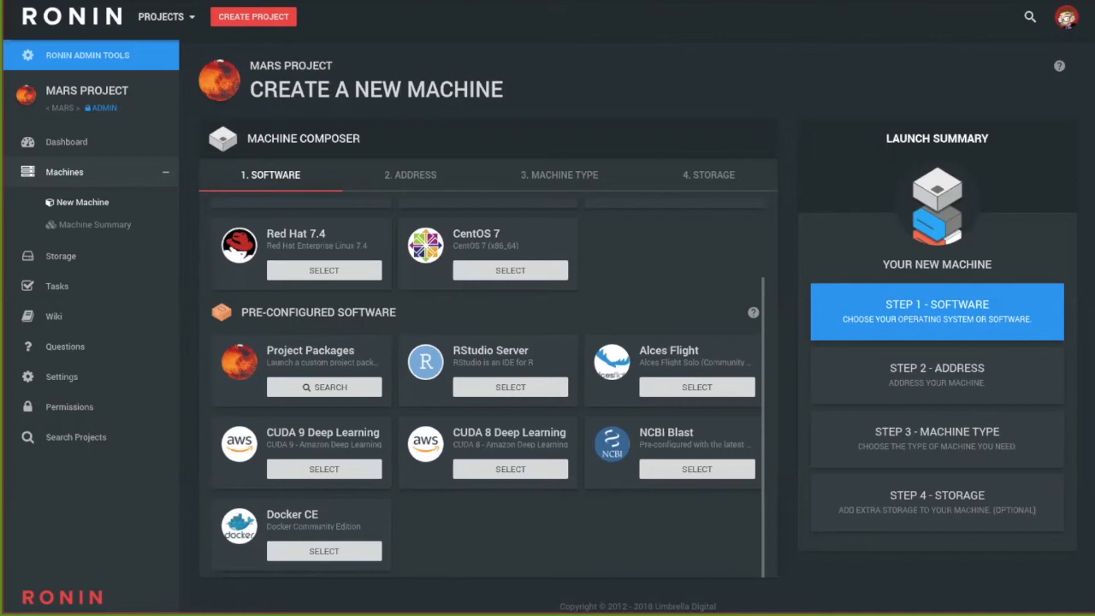
{"action": "scroll", "coordinate": [487, 387], "scroll_direction": "up", "scroll_amount": 1}
{"action": "scroll", "coordinate": [488, 388], "scroll_direction": "down", "scroll_amount": 1}
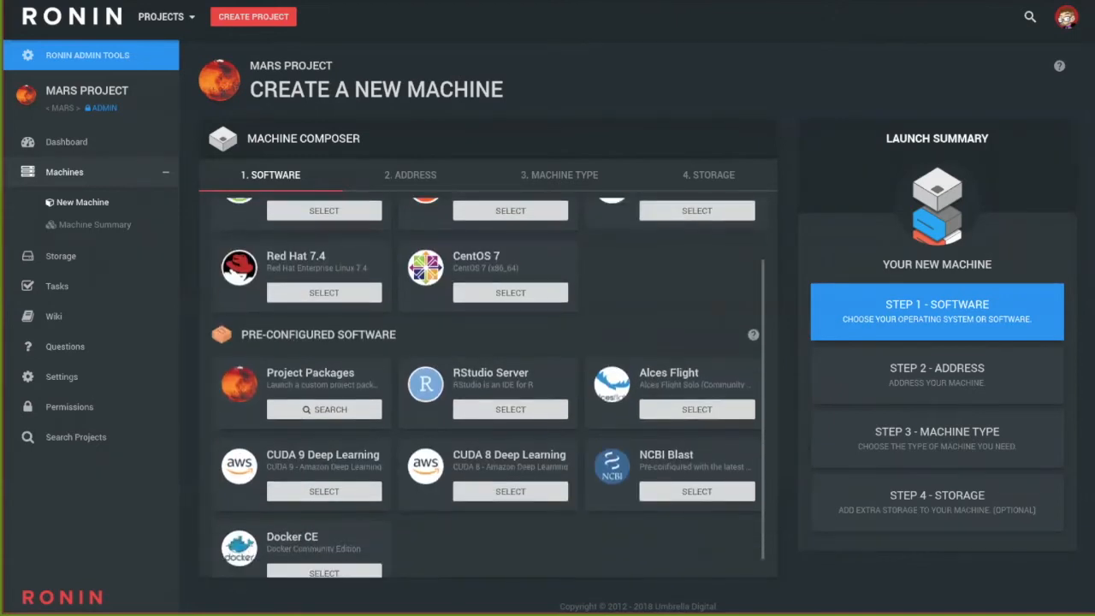
{"action": "left_click", "coordinate": [697, 409]}
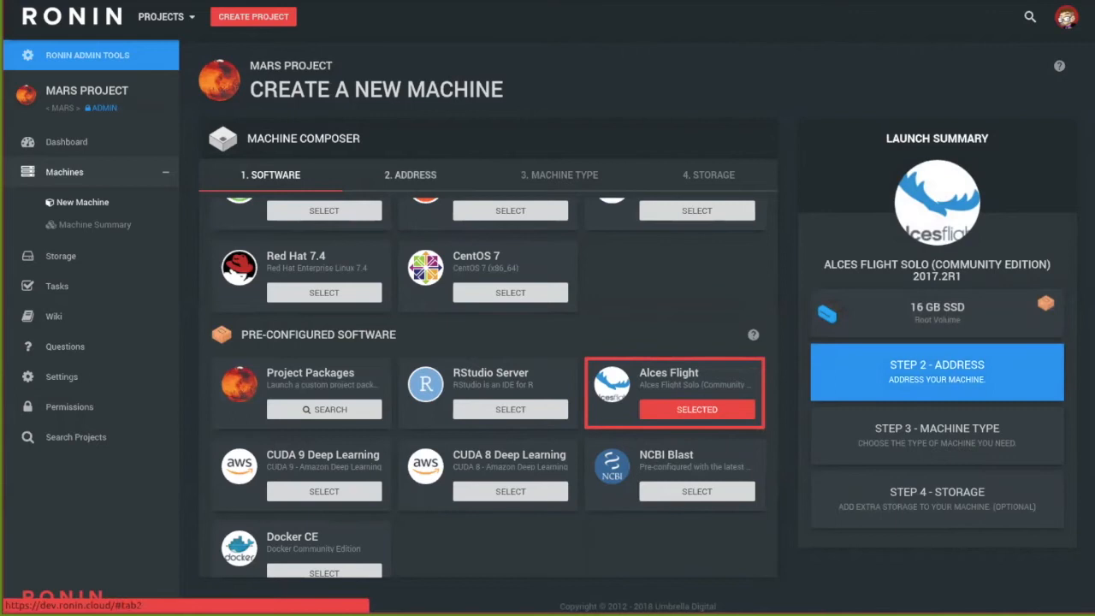
- Enter alces as the machine's web address and select the available address alces.ronin.cloud
{"action": "left_click", "coordinate": [409, 174]}
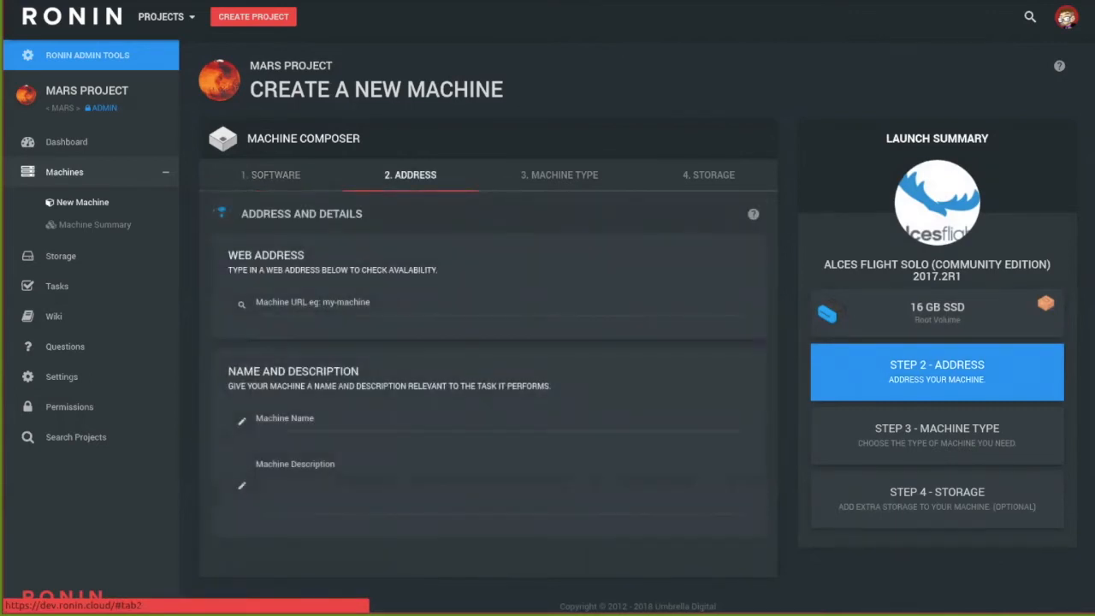
{"action": "left_click", "coordinate": [313, 304]}
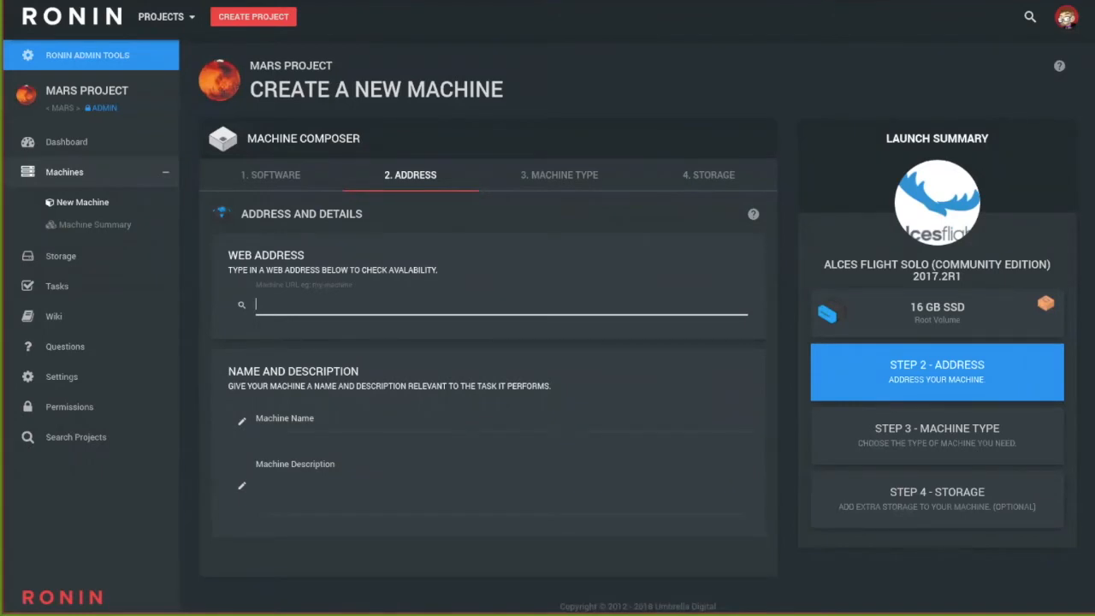
{"action": "type", "text": "alces"}
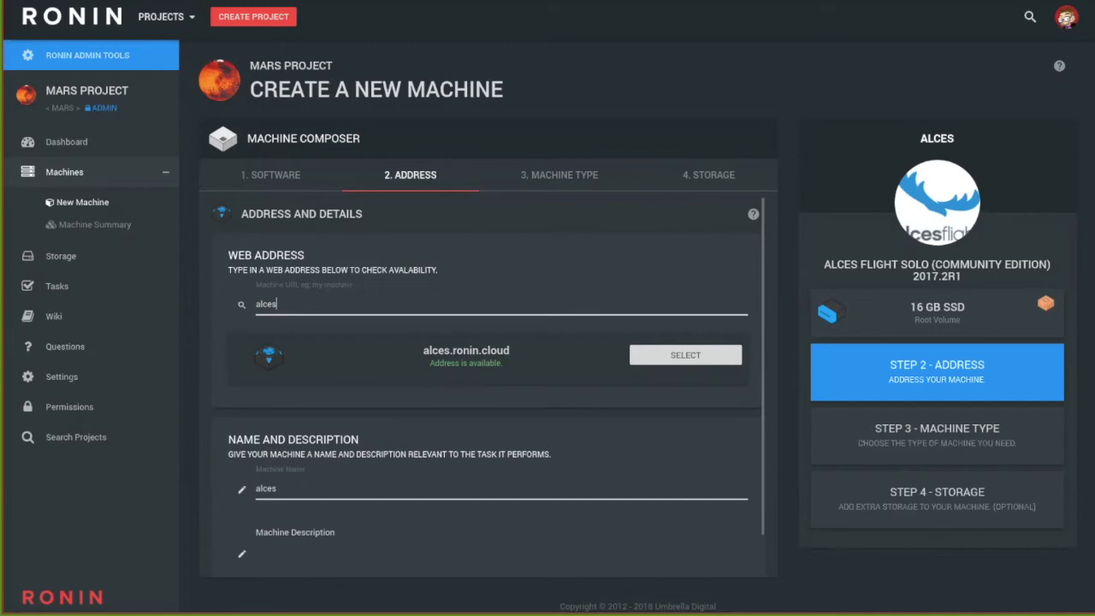
{"action": "left_click", "coordinate": [686, 354]}
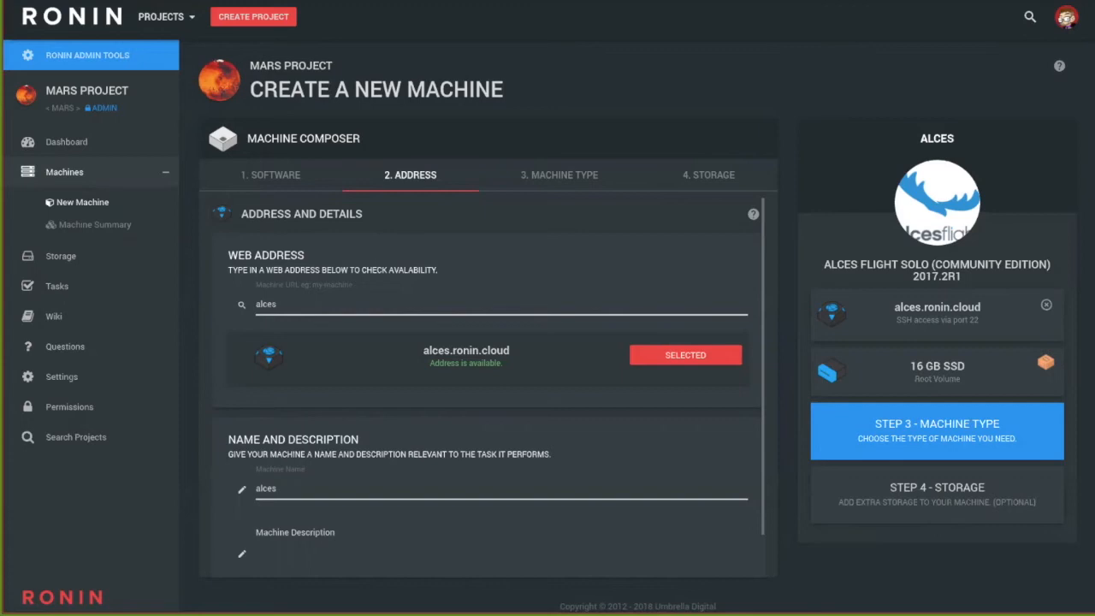
- Select the Medium general purpose machine type and look at the advanced general purpose options
{"action": "left_click", "coordinate": [559, 176]}
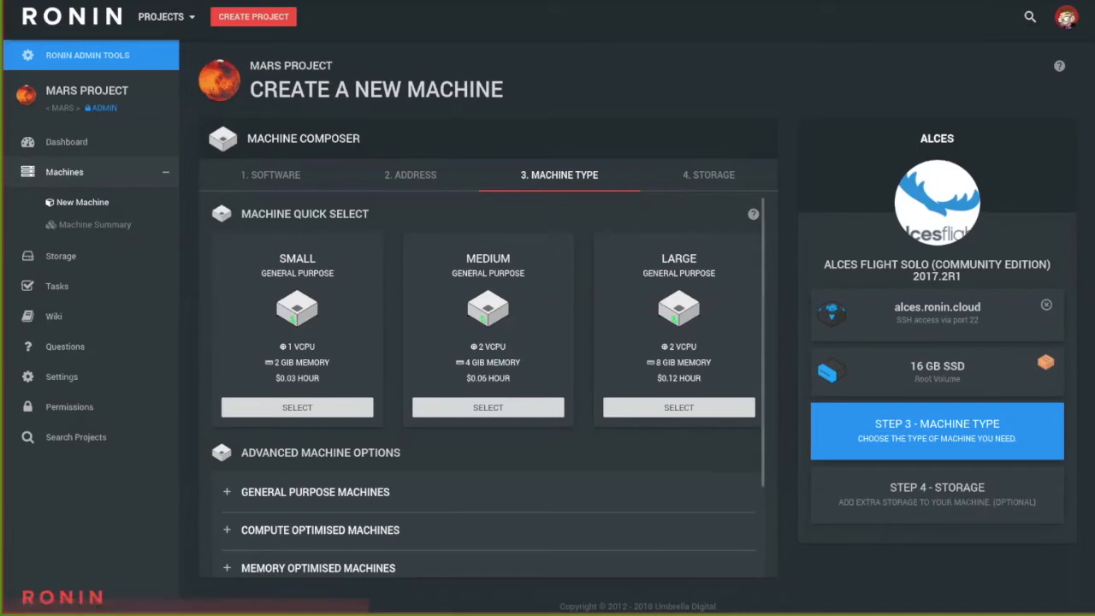
{"action": "left_click", "coordinate": [488, 407]}
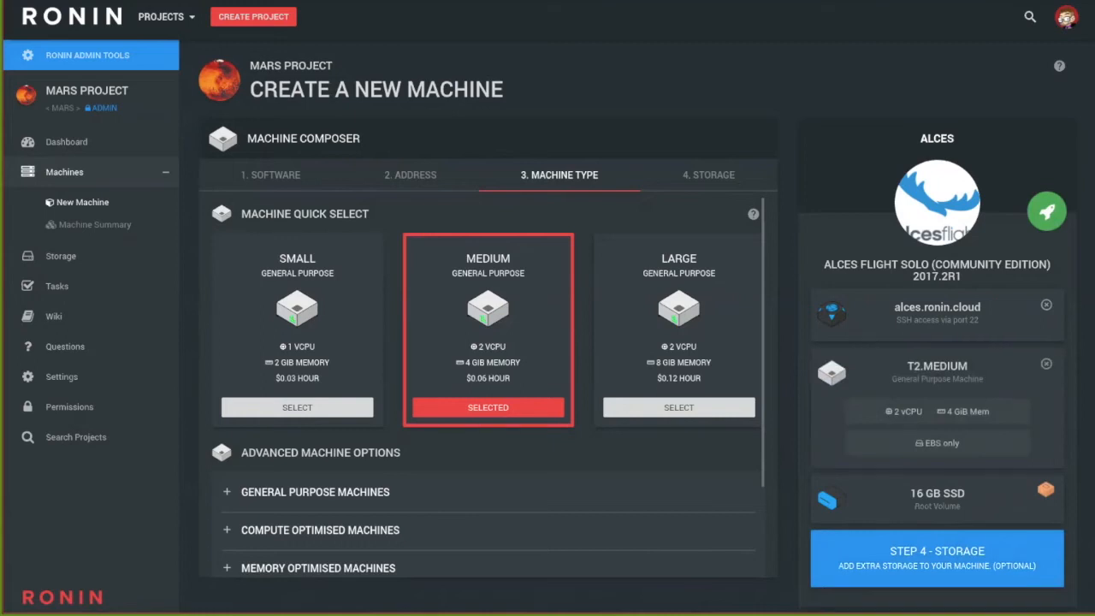
{"action": "scroll", "coordinate": [487, 385], "scroll_direction": "down", "scroll_amount": 1}
{"action": "scroll", "coordinate": [488, 385], "scroll_direction": "down", "scroll_amount": 2}
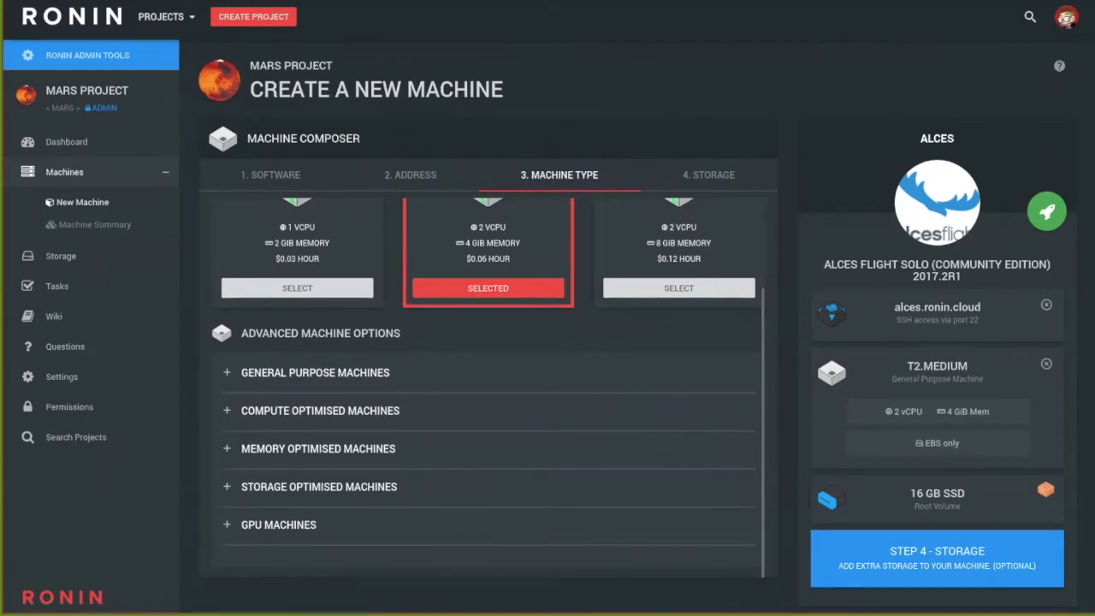
{"action": "left_click", "coordinate": [314, 372]}
{"action": "left_click", "coordinate": [315, 372]}
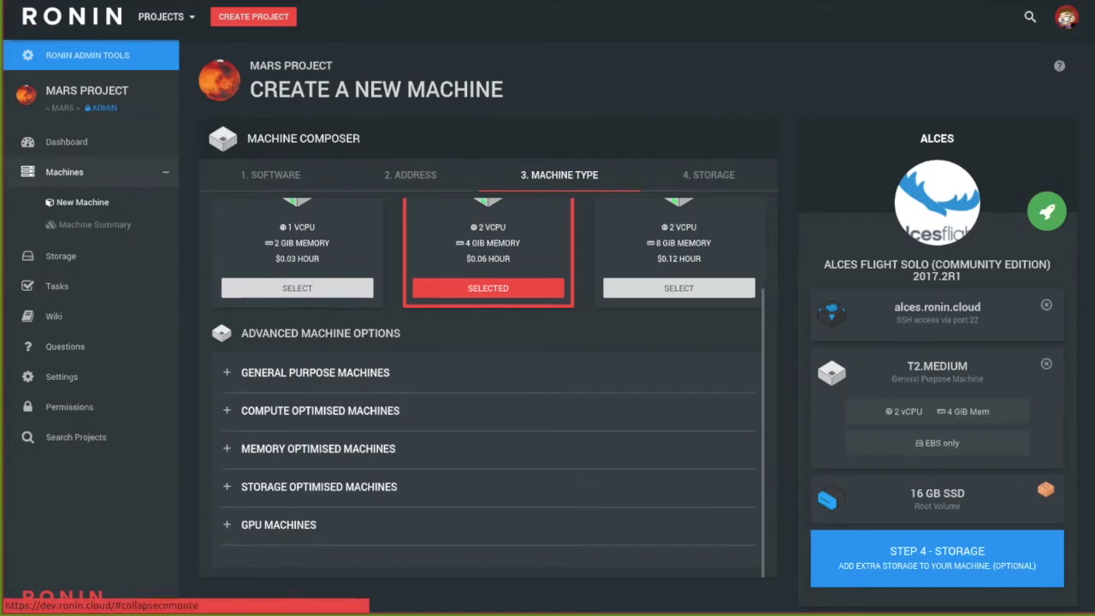
- Select the c5.2xlarge model from the compute optimised machines and proceed to the storage stage
{"action": "left_click", "coordinate": [320, 410]}
{"action": "scroll", "coordinate": [320, 411], "scroll_direction": "down", "scroll_amount": 4}
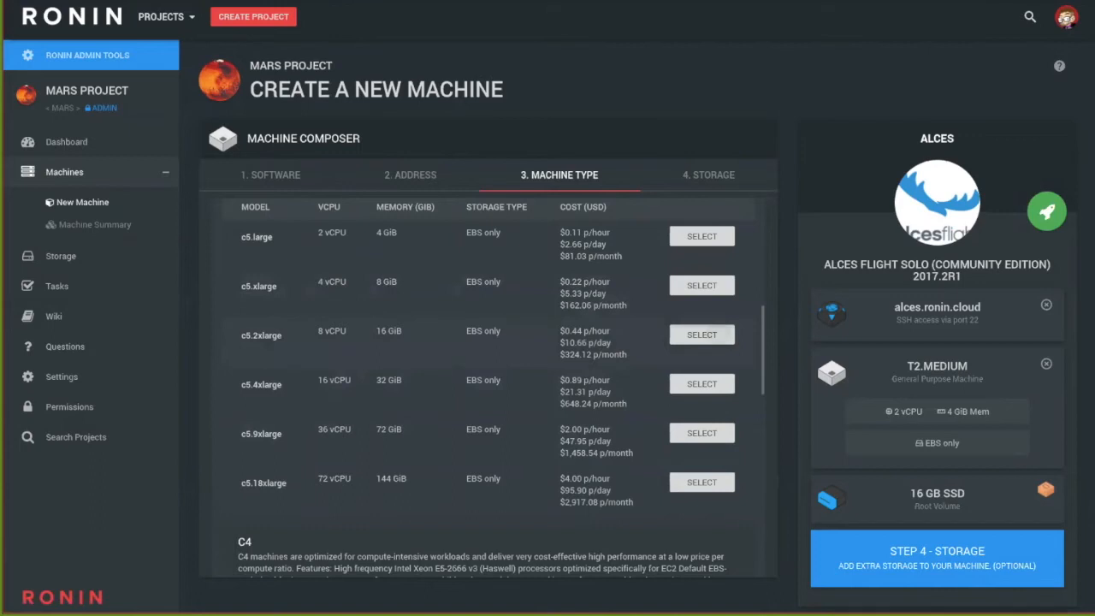
{"action": "left_click", "coordinate": [702, 334]}
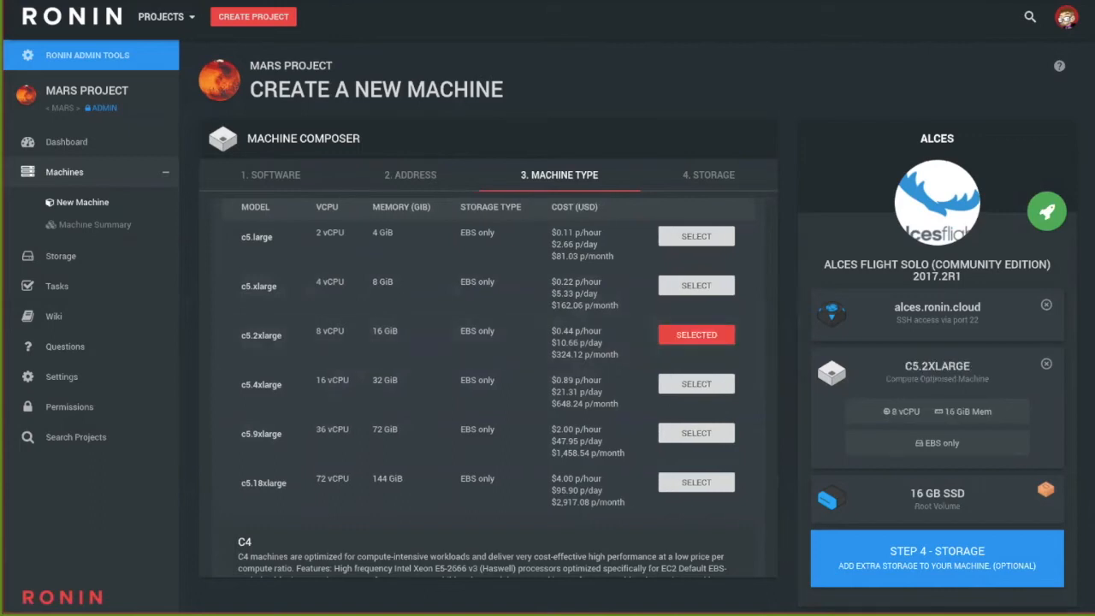
{"action": "left_click", "coordinate": [708, 174]}
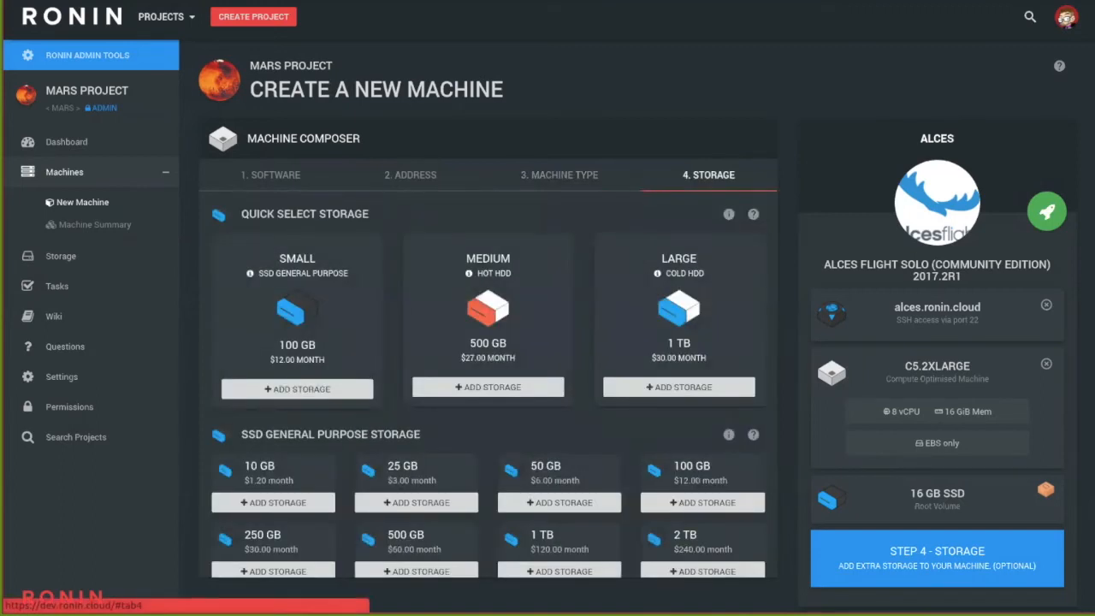
- Return to the machine type stage and change the compute optimised model to c5.9xlarge
{"action": "left_click", "coordinate": [558, 174]}
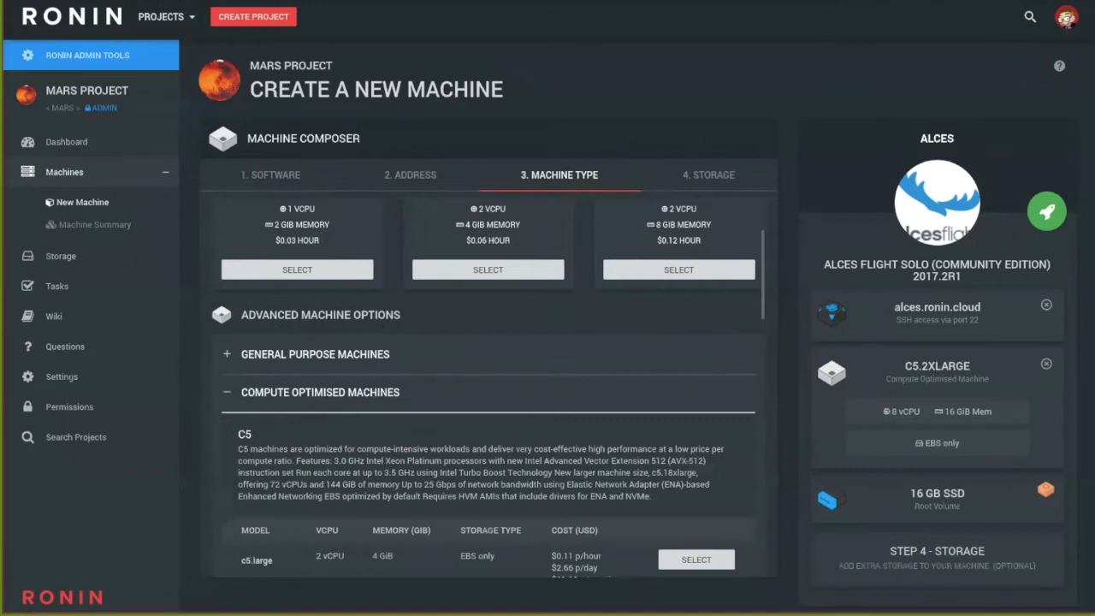
{"action": "scroll", "coordinate": [488, 385], "scroll_direction": "down", "scroll_amount": 10}
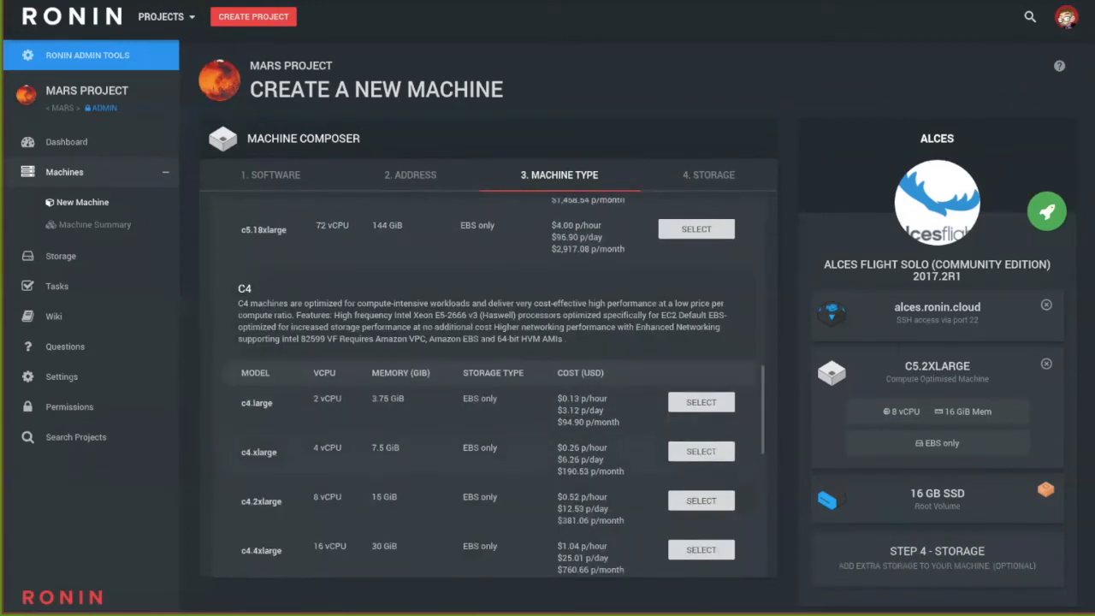
{"action": "scroll", "coordinate": [488, 385], "scroll_direction": "up", "scroll_amount": 3}
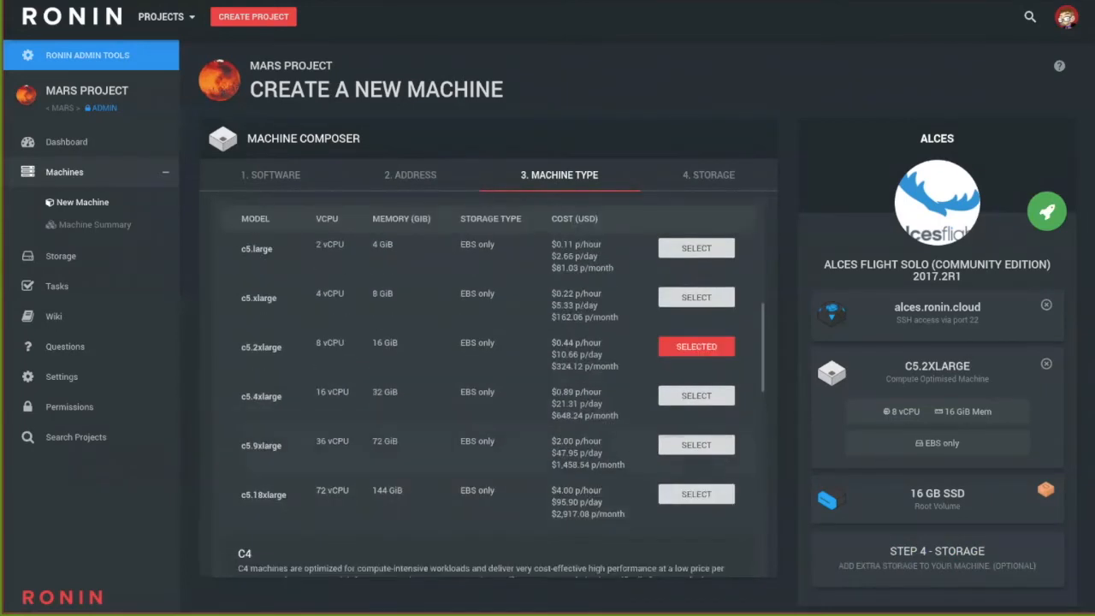
{"action": "left_click", "coordinate": [696, 445]}
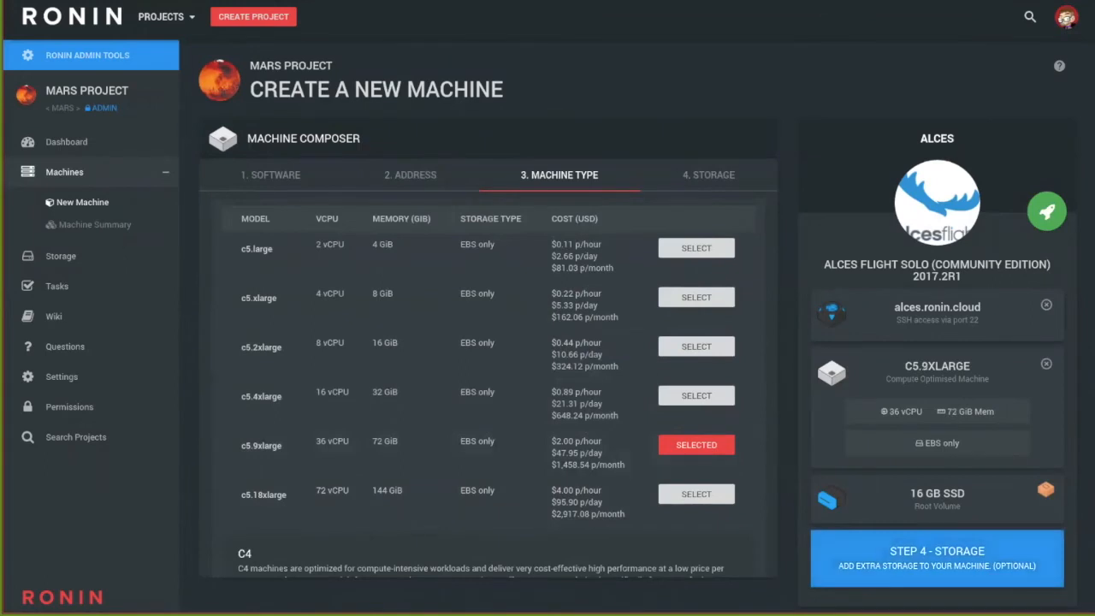
- Review the machine's extra storage choices and open the explanation of the storage types
{"action": "left_click", "coordinate": [708, 175]}
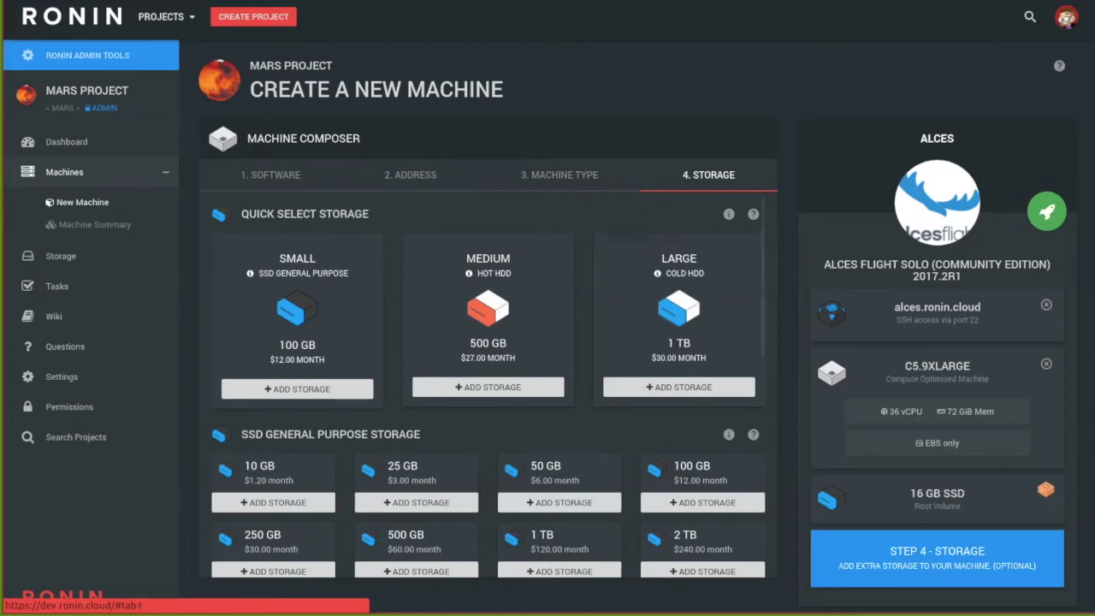
{"action": "scroll", "coordinate": [487, 385], "scroll_direction": "down", "scroll_amount": 4}
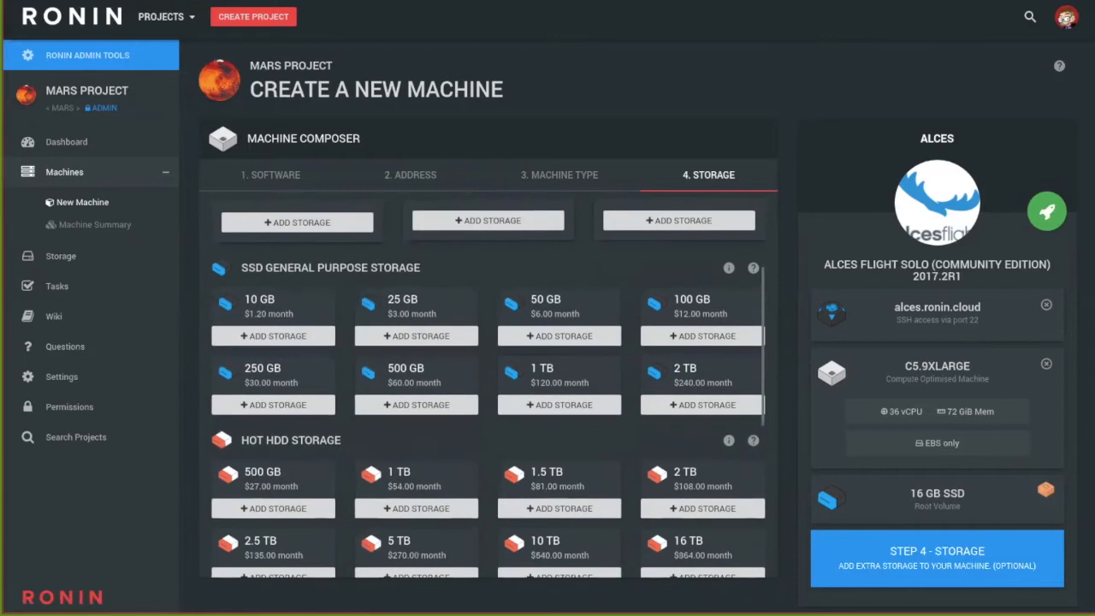
{"action": "scroll", "coordinate": [487, 384], "scroll_direction": "up", "scroll_amount": 4}
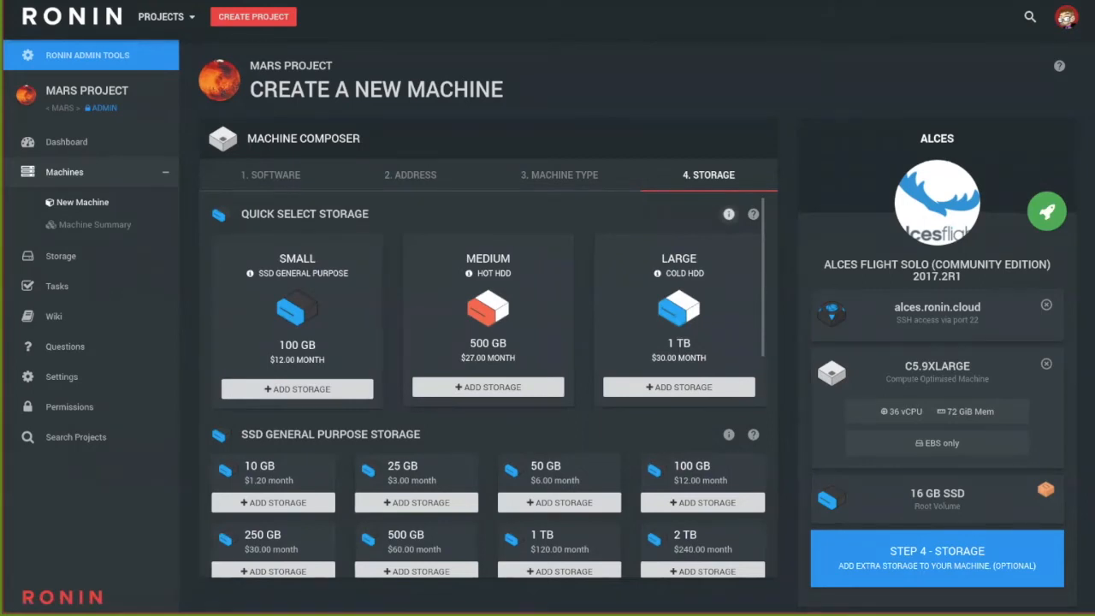
{"action": "left_click", "coordinate": [728, 214]}
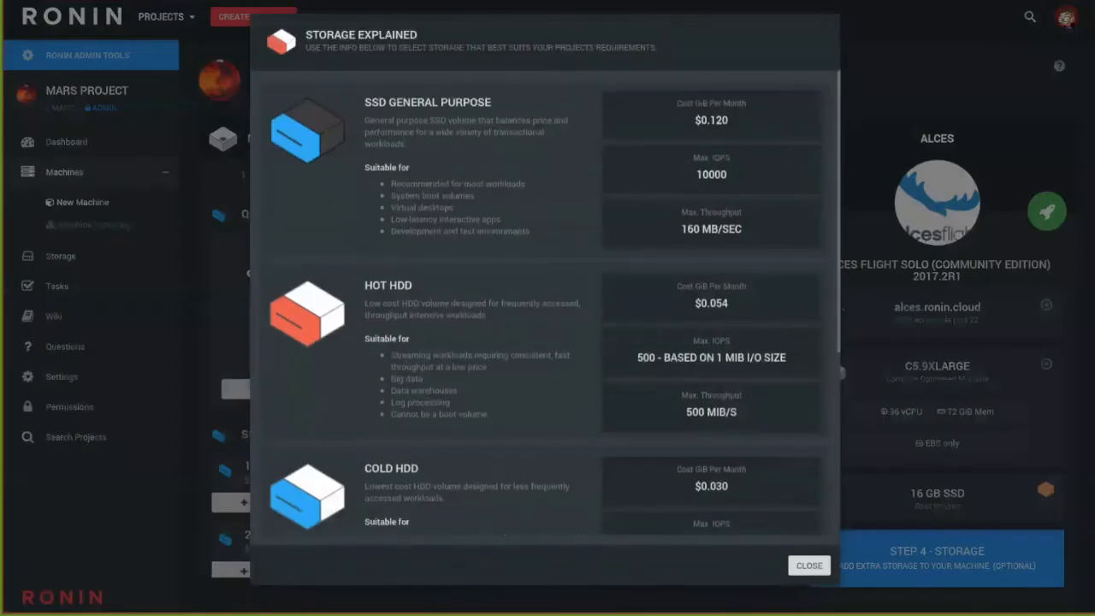
- Read through the remaining storage type explanations, close them and add a 10 GB SSD general purpose volume to the machine
{"action": "scroll", "coordinate": [547, 308], "scroll_direction": "down", "scroll_amount": 3}
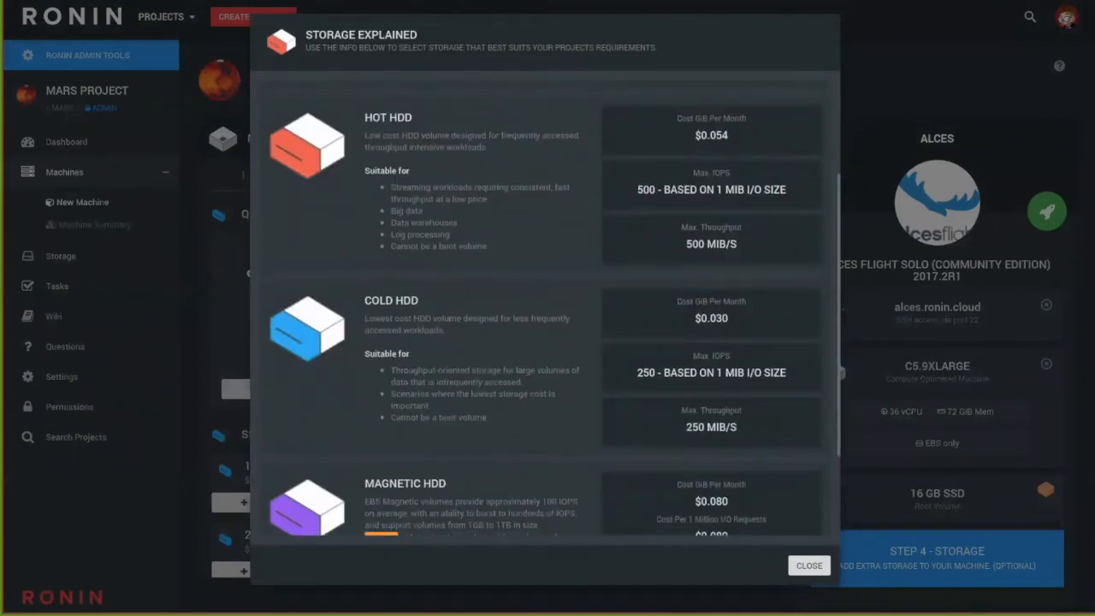
{"action": "scroll", "coordinate": [544, 308], "scroll_direction": "down", "scroll_amount": 2}
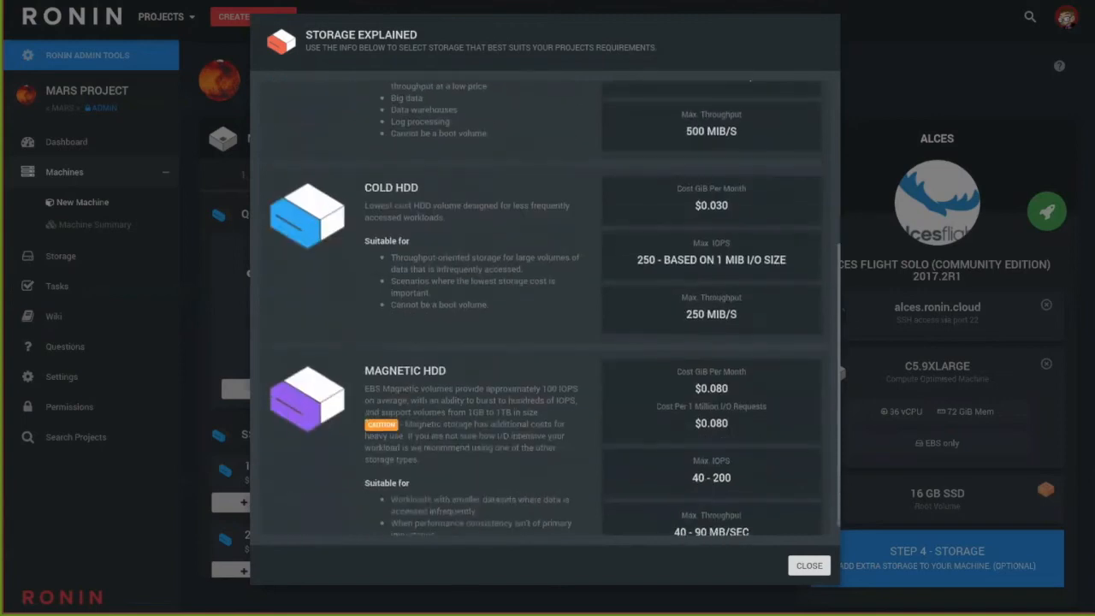
{"action": "key", "text": "Escape"}
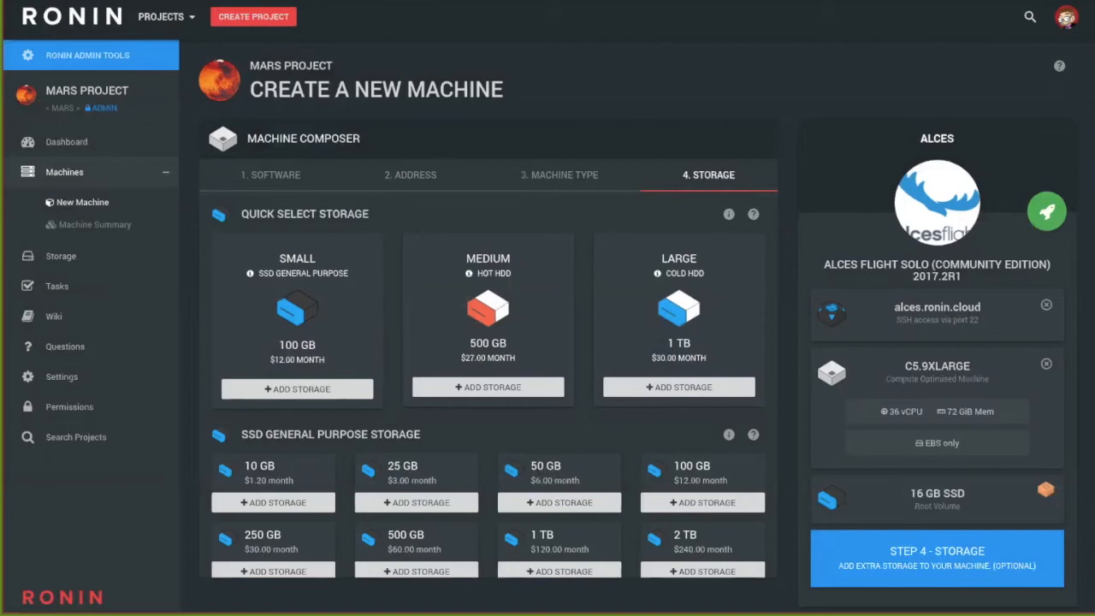
{"action": "scroll", "coordinate": [488, 387], "scroll_direction": "down", "scroll_amount": 2}
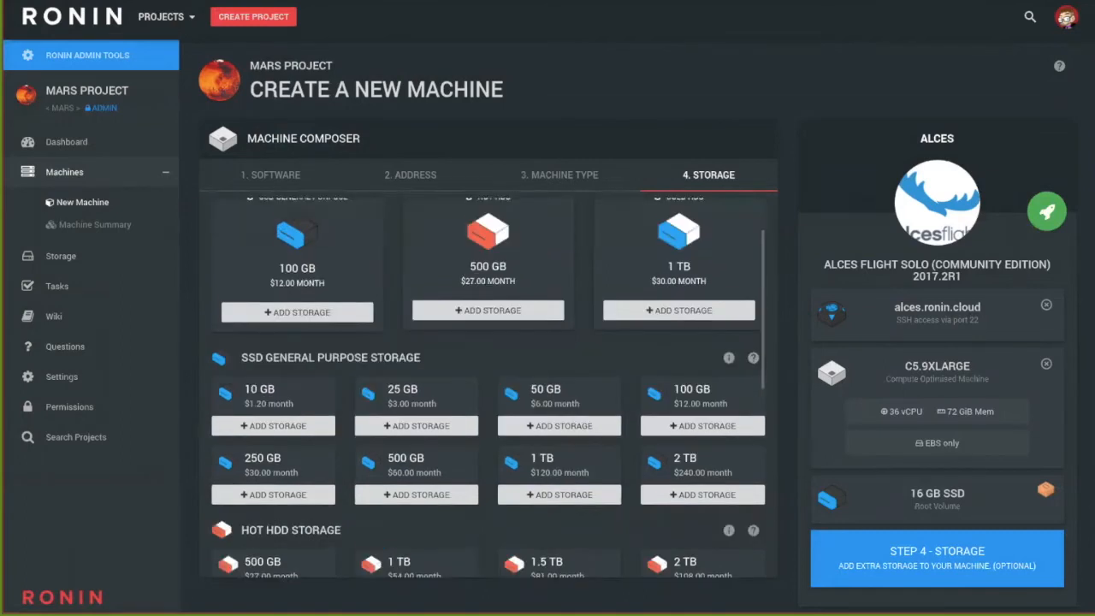
{"action": "left_click", "coordinate": [273, 419]}
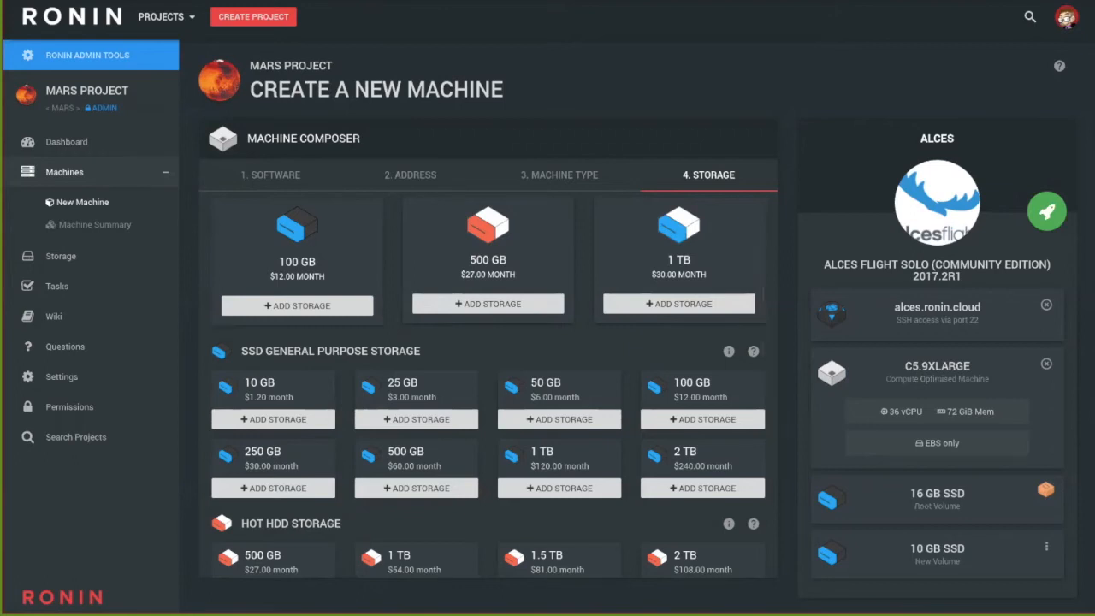
- Begin launching the machine, generate a new SSH key named rover and continue to the key selection
{"action": "left_click", "coordinate": [1047, 211]}
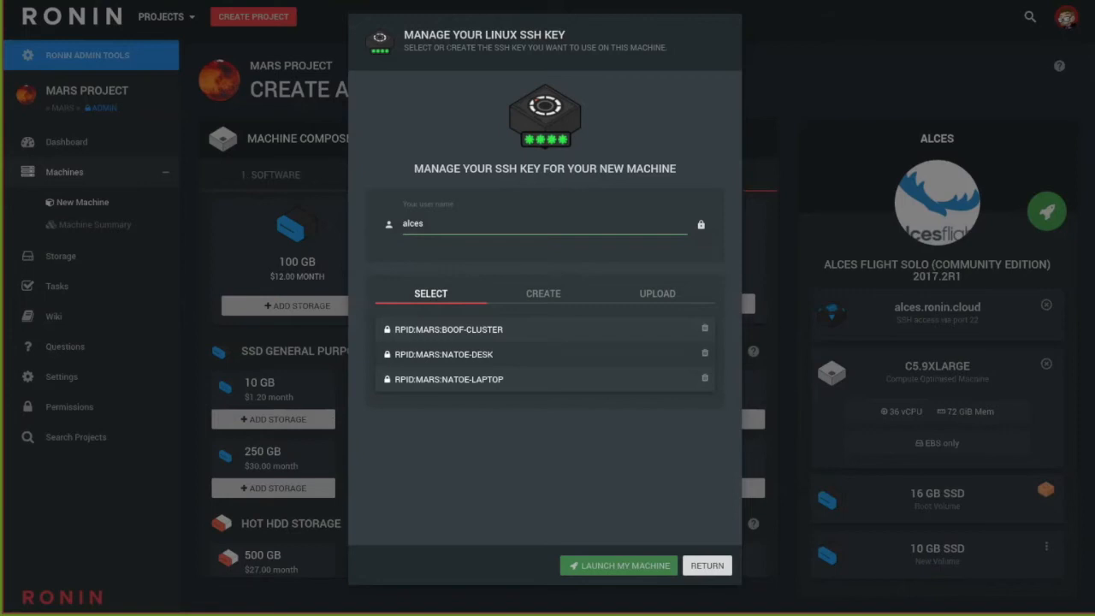
{"action": "left_click", "coordinate": [543, 294]}
{"action": "left_click", "coordinate": [545, 343]}
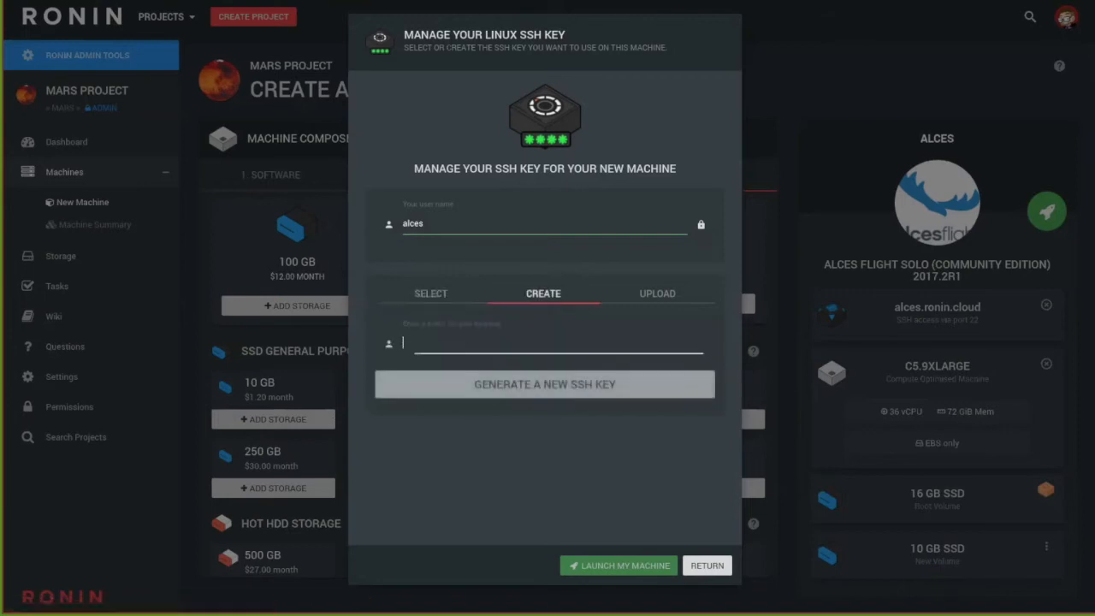
{"action": "type", "text": "rover"}
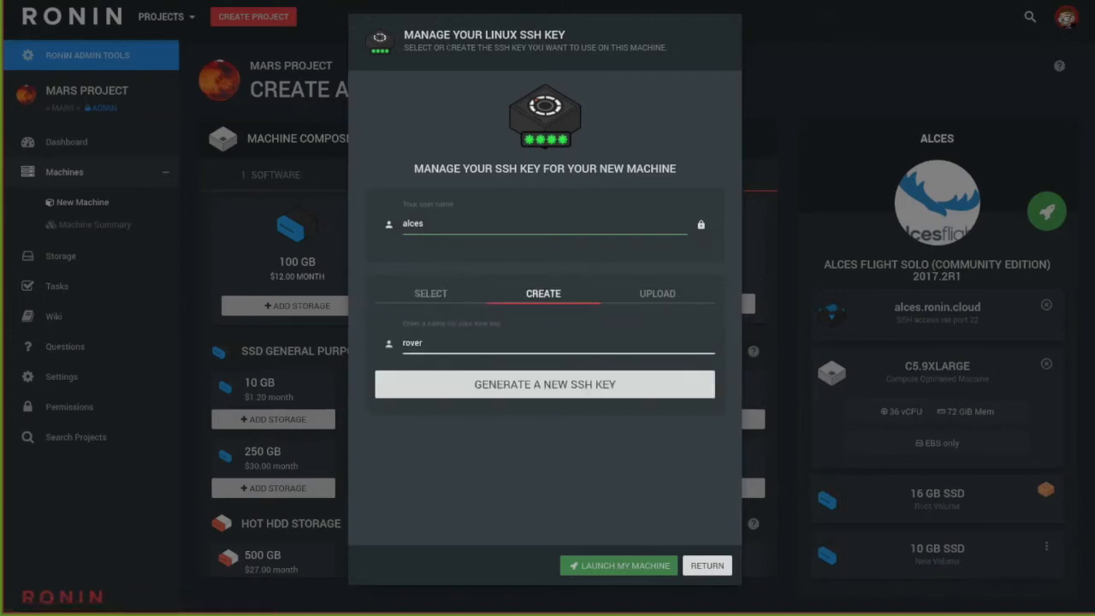
{"action": "key", "text": "Return"}
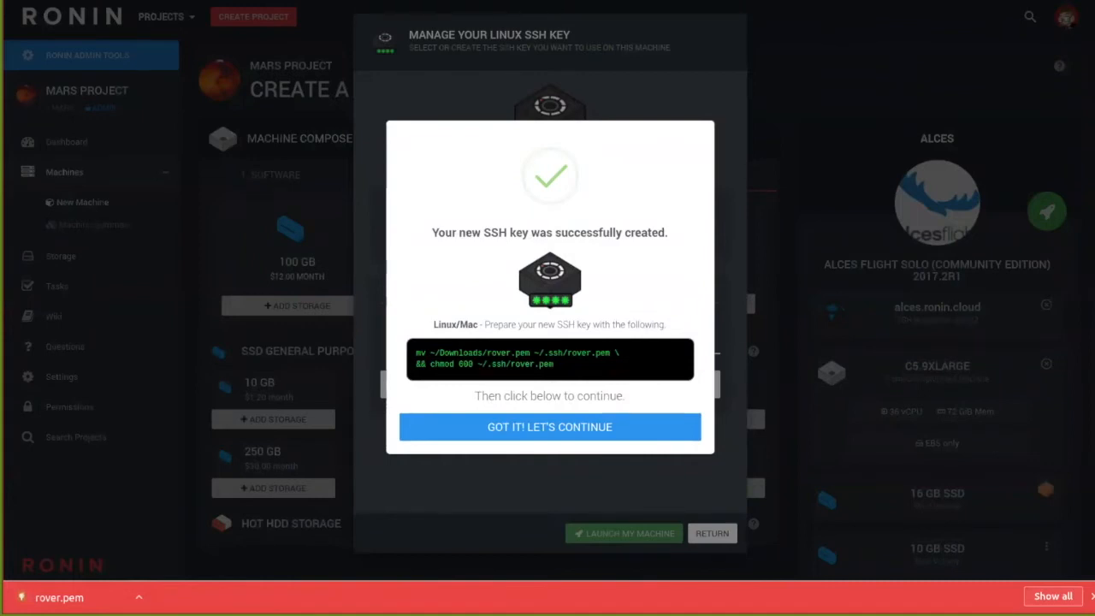
{"action": "key", "text": "Return"}
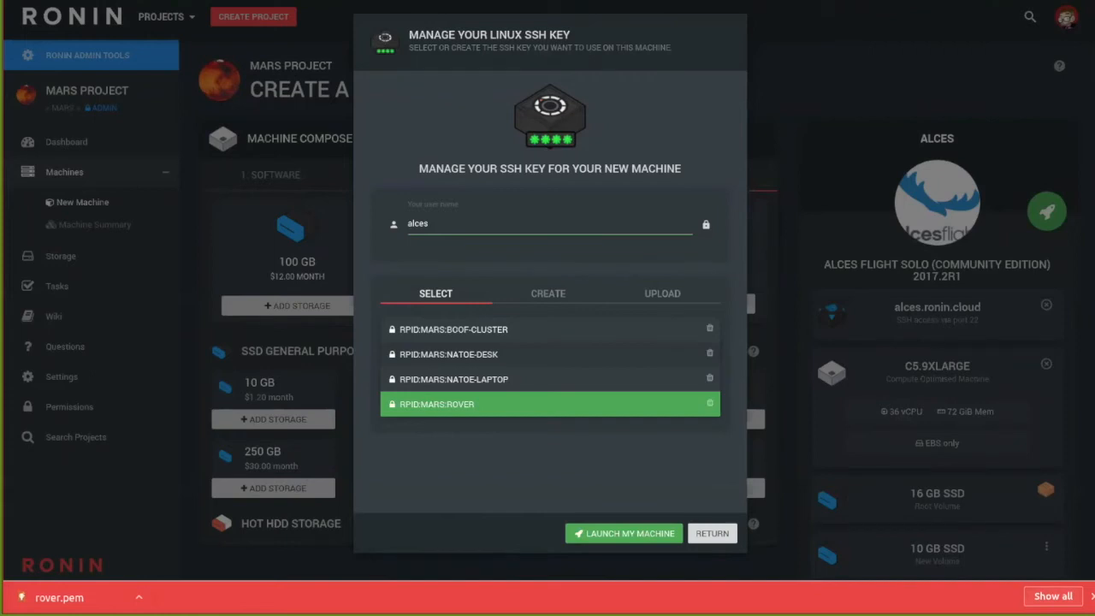
- Launch the alces machine with the existing desk SSH key and start a duplicate of its settings
{"action": "left_click", "coordinate": [550, 354]}
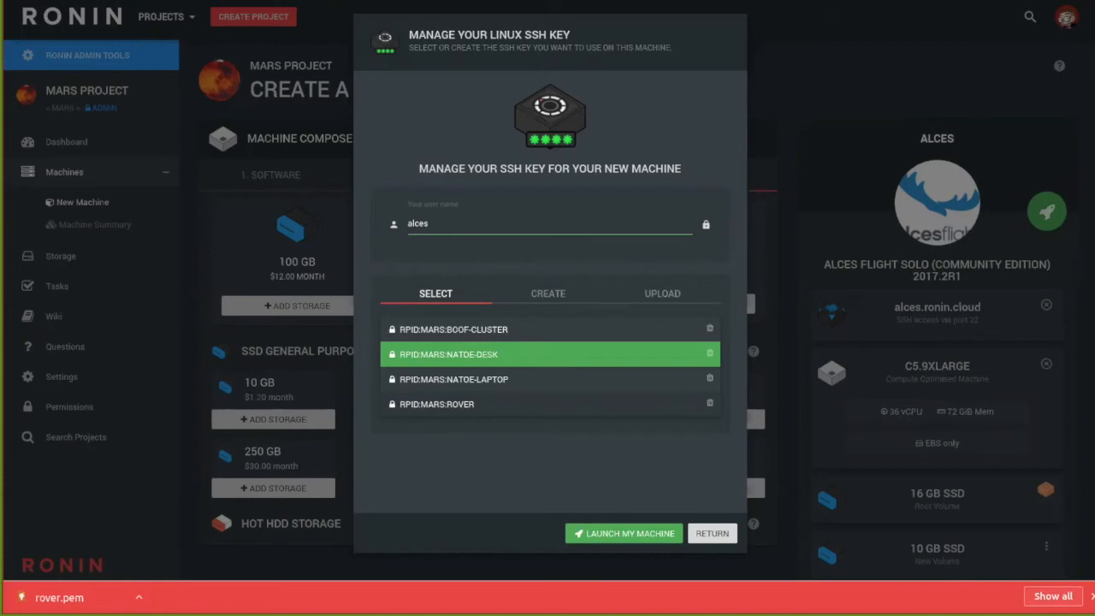
{"action": "left_click", "coordinate": [623, 534]}
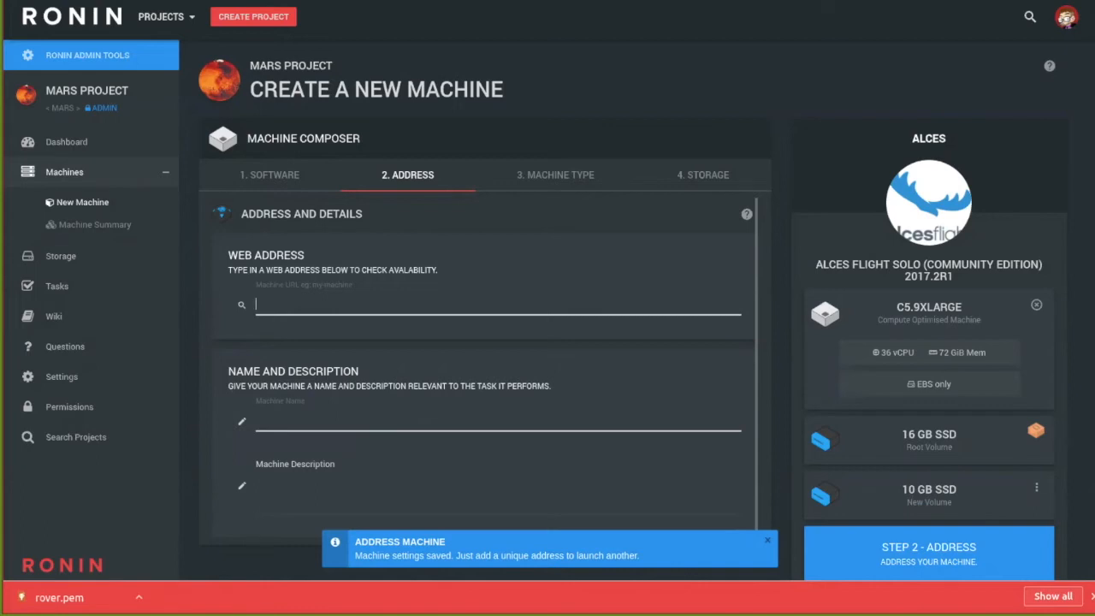
- Give the duplicate machine the web address alces2 and launch it with the existing desk SSH key
{"action": "type", "text": "alce"}
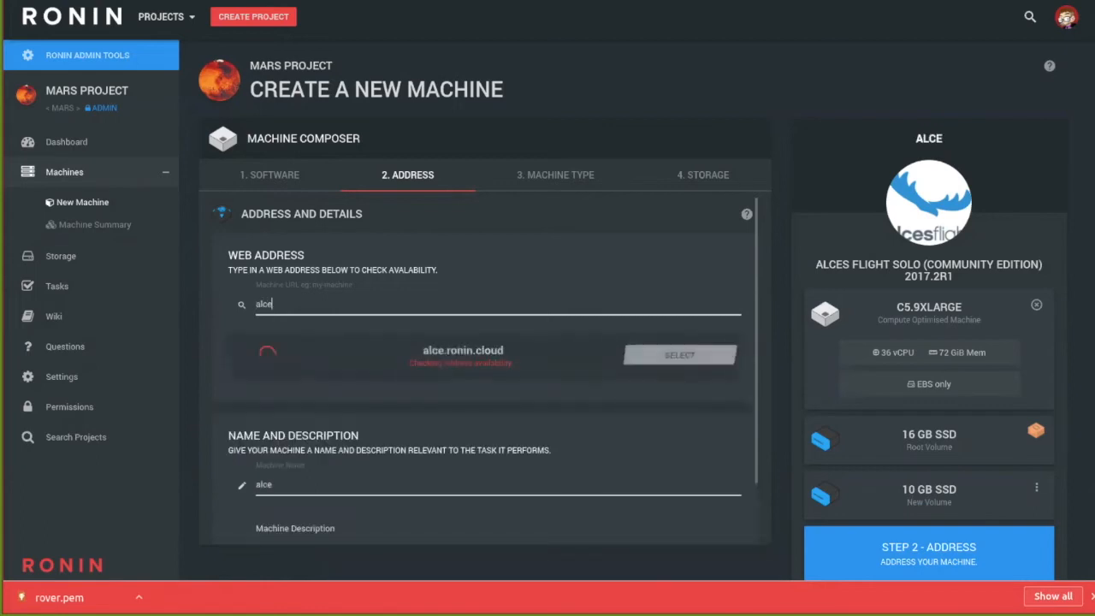
{"action": "type", "text": "s2"}
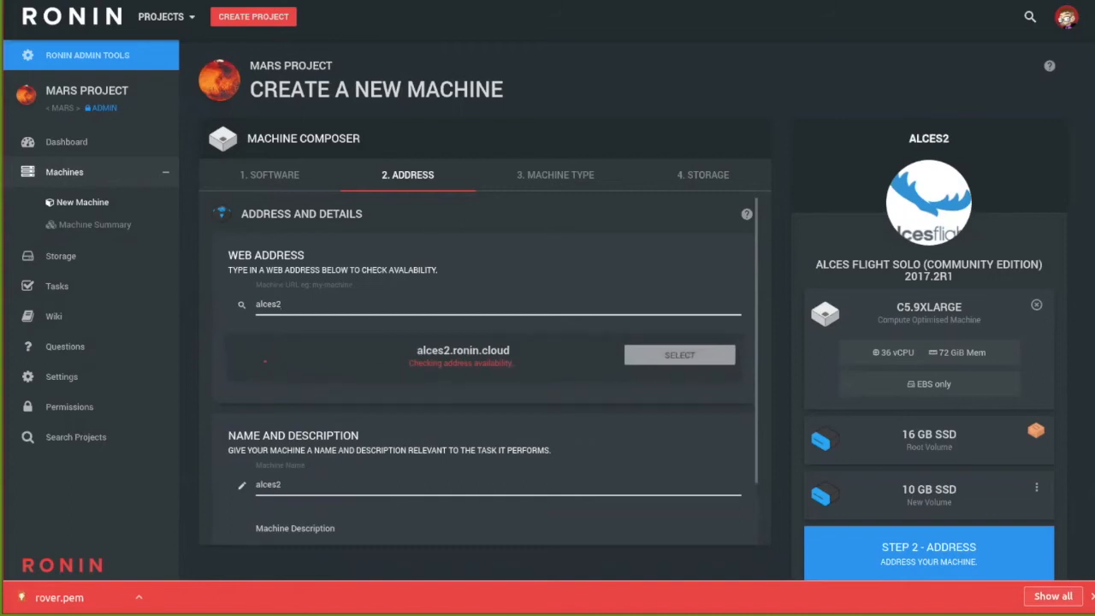
{"action": "left_click", "coordinate": [680, 355]}
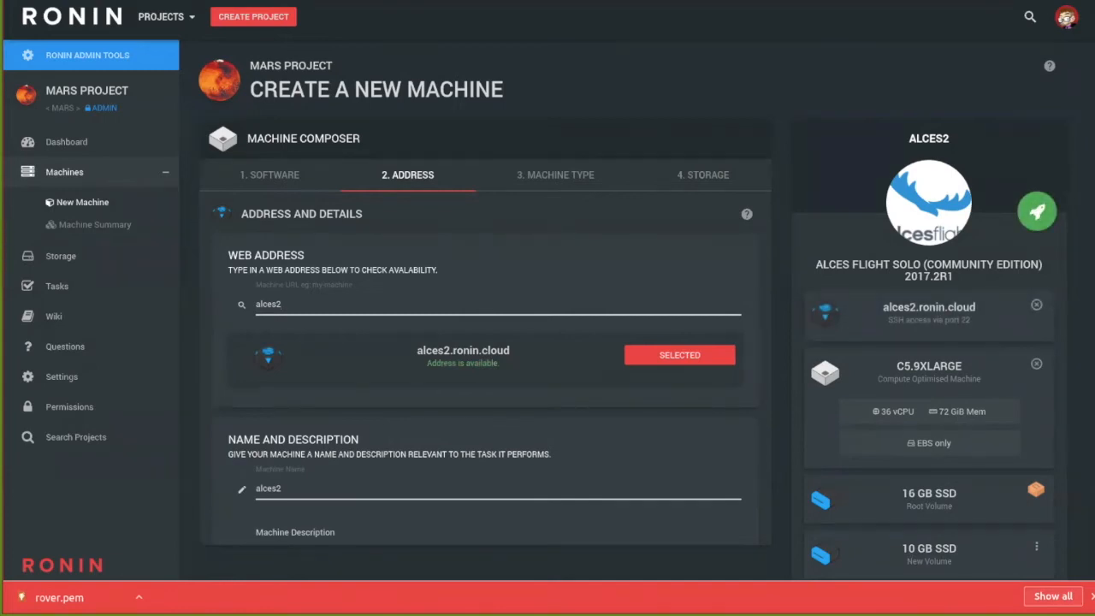
{"action": "left_click", "coordinate": [1037, 211]}
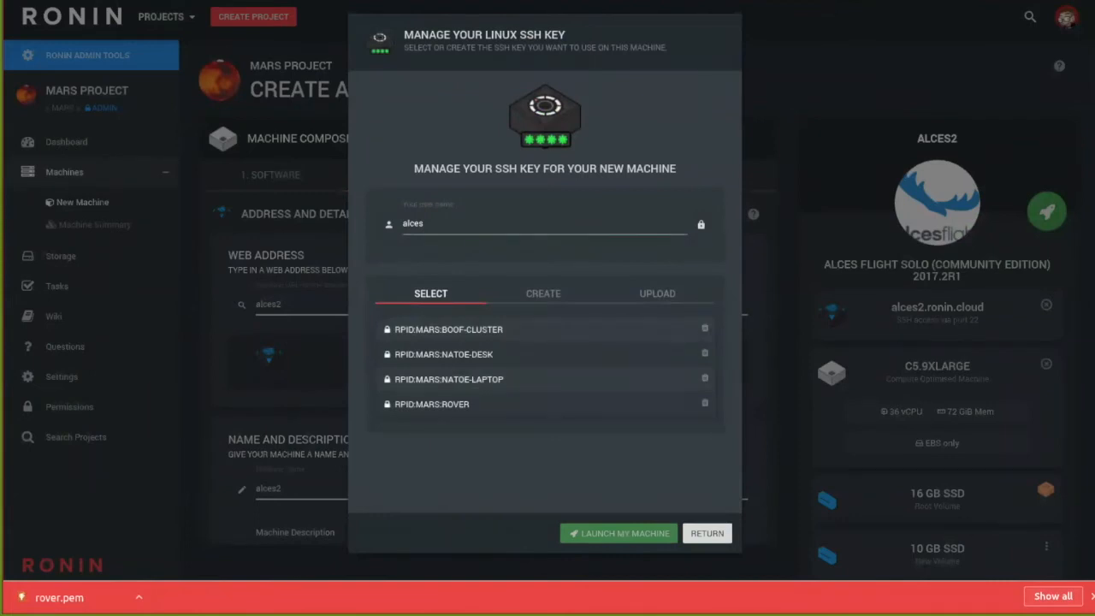
{"action": "left_click", "coordinate": [479, 355]}
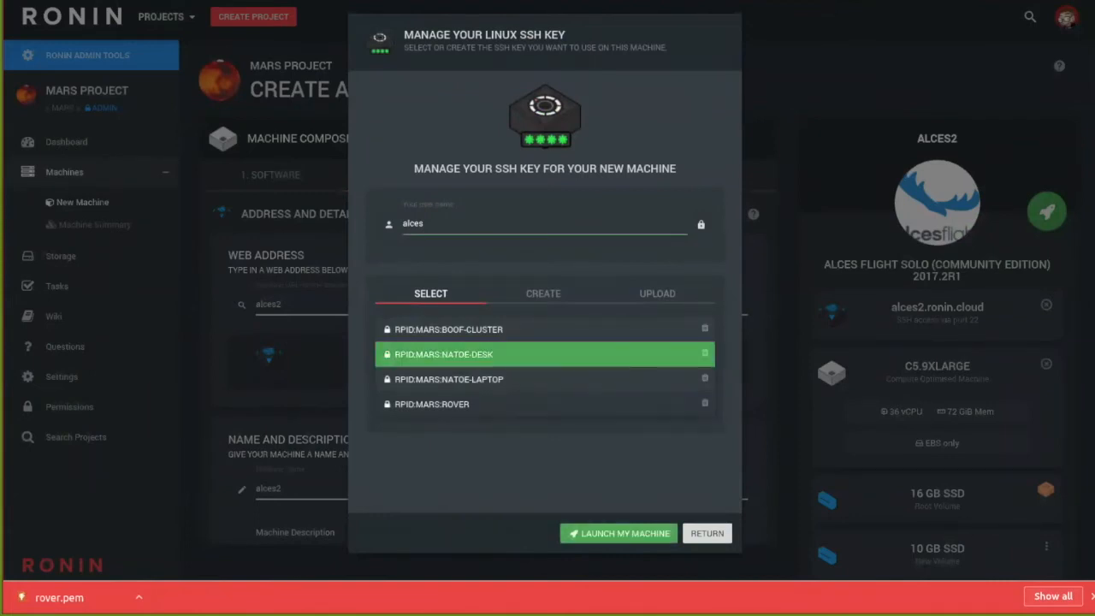
{"action": "left_click", "coordinate": [618, 534]}
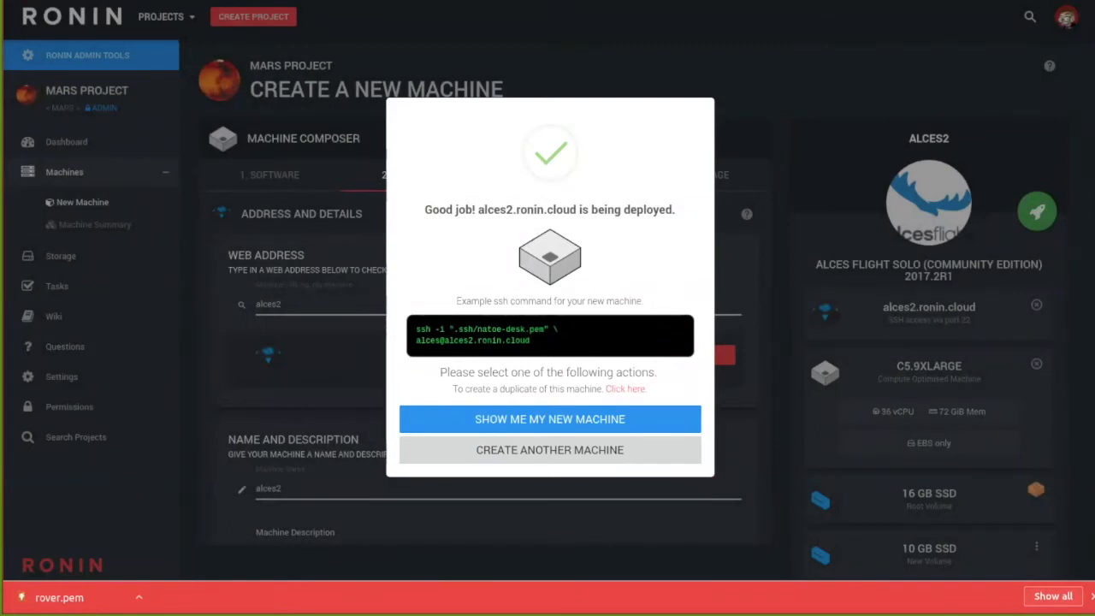
- Duplicate the alces2 machine and change the copy's pre-configured software to Docker CE
{"action": "left_click", "coordinate": [625, 389]}
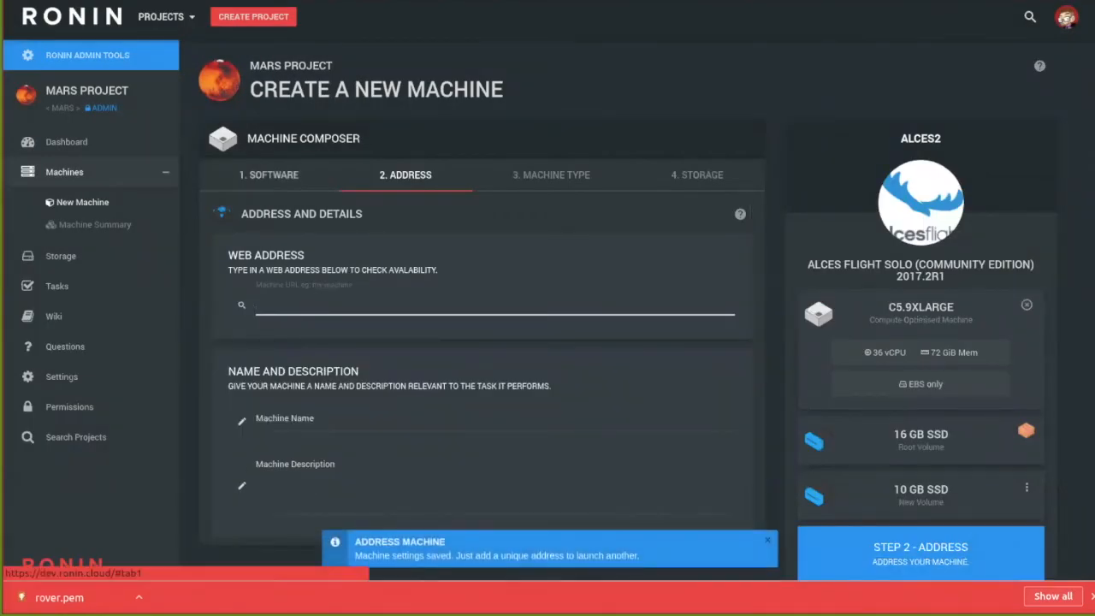
{"action": "left_click", "coordinate": [269, 175]}
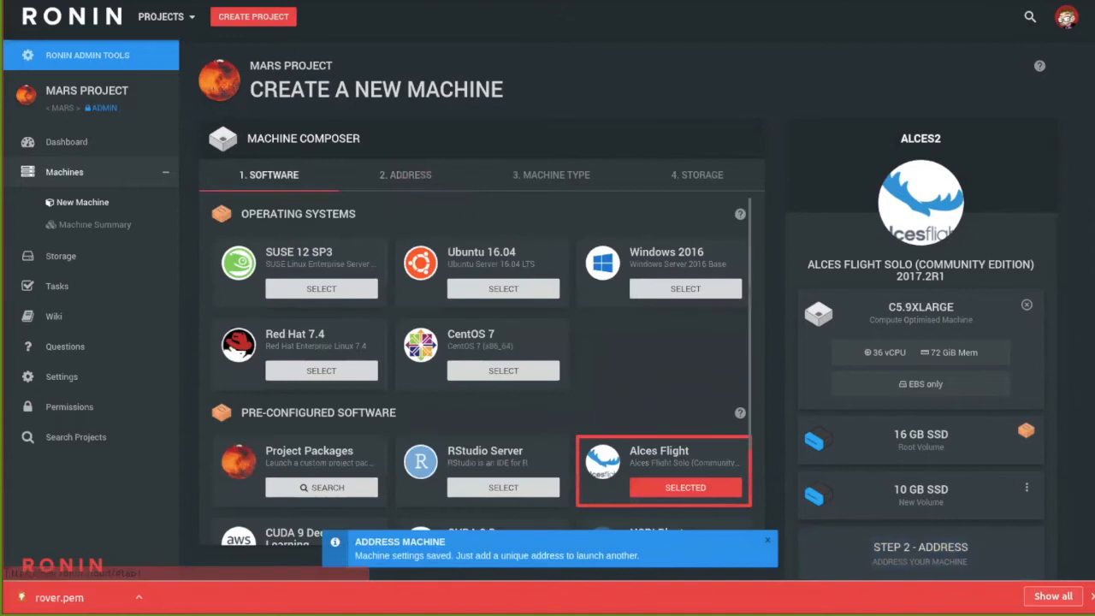
{"action": "scroll", "coordinate": [481, 363], "scroll_direction": "down", "scroll_amount": 3}
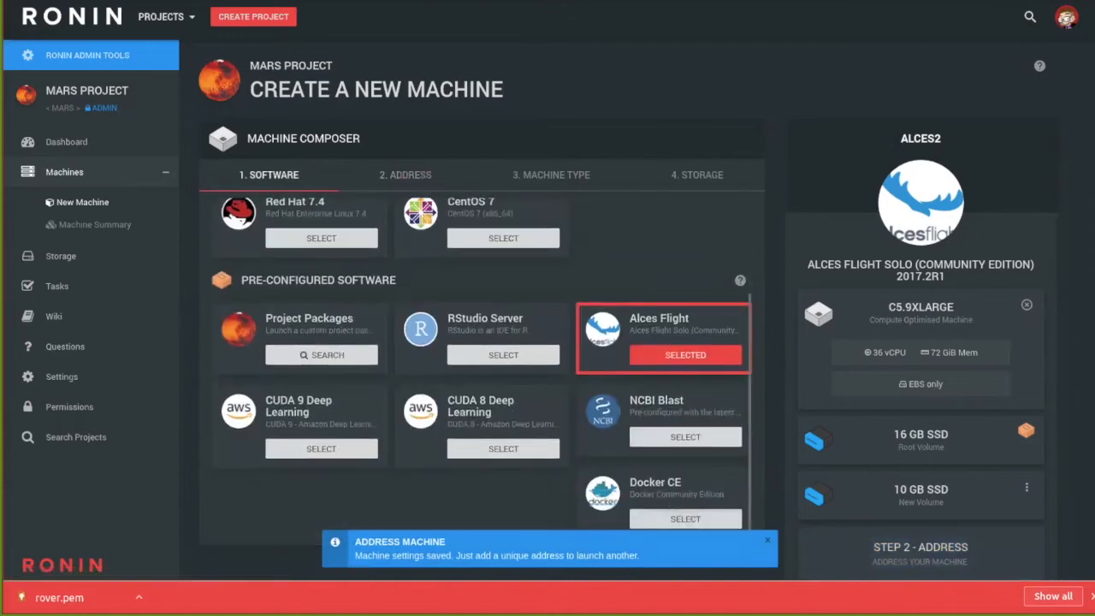
{"action": "left_click", "coordinate": [685, 518]}
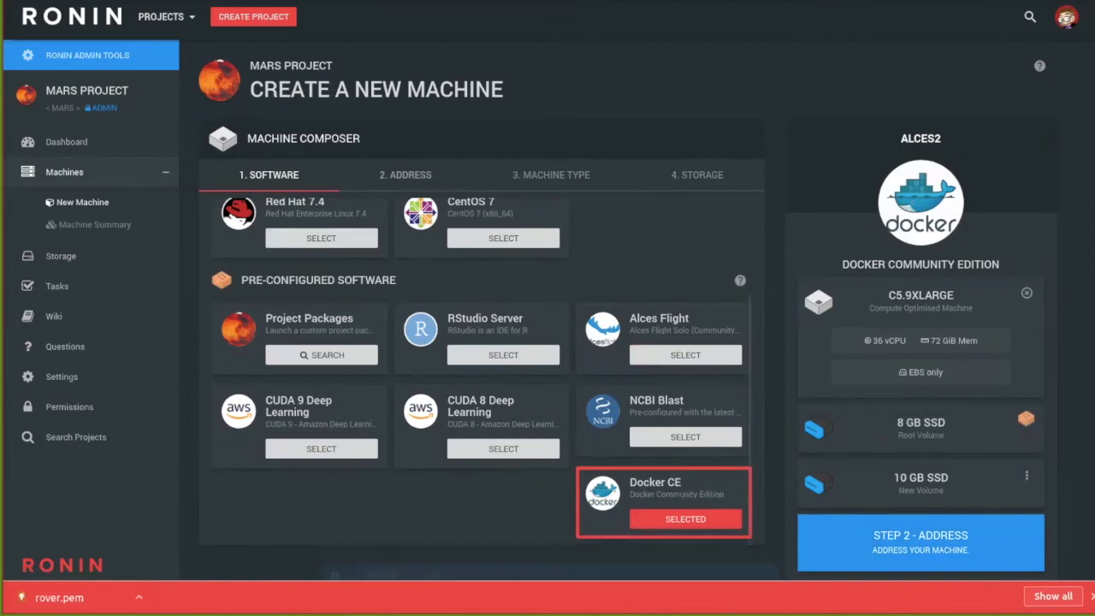
- Address the Docker machine as dock and select the dock.ronin.cloud web address
{"action": "left_click", "coordinate": [920, 542]}
{"action": "left_click", "coordinate": [359, 303]}
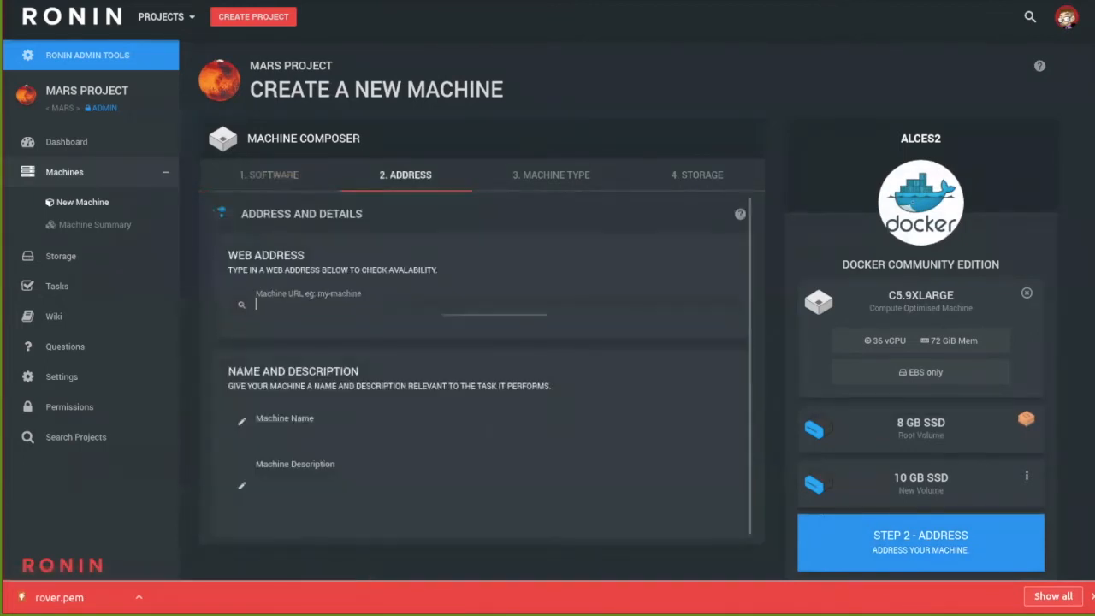
{"action": "type", "text": "doc"}
{"action": "key", "text": "BackSpace"}
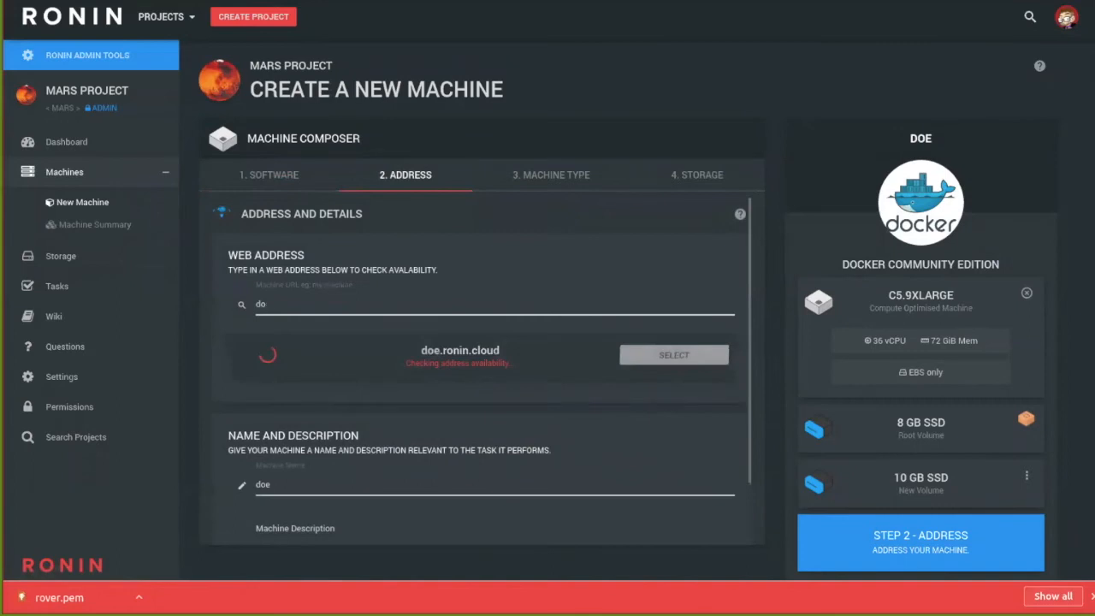
{"action": "type", "text": "ck"}
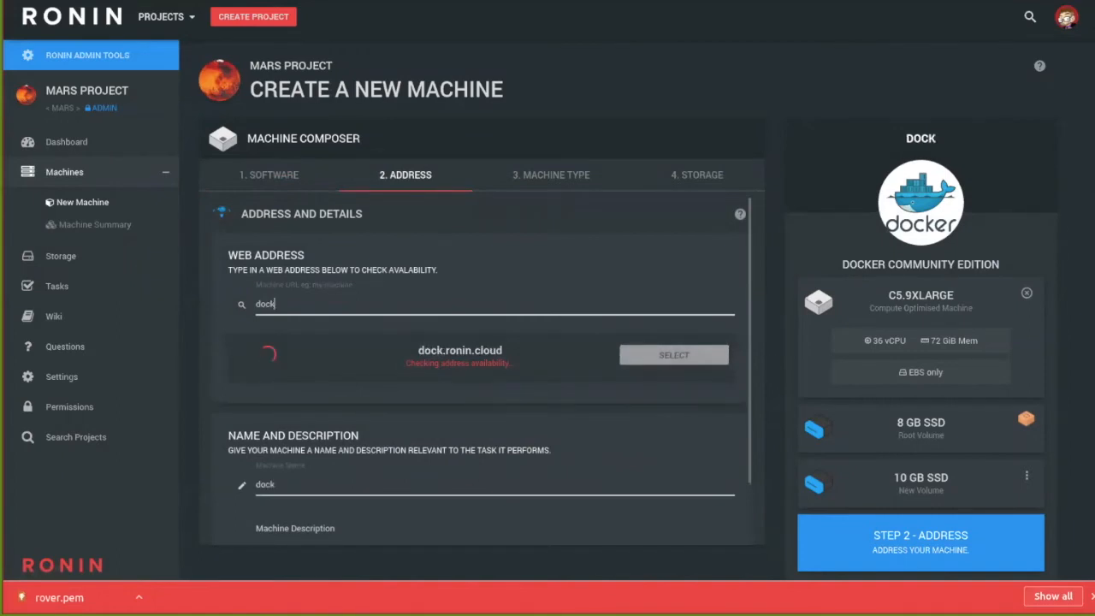
{"action": "left_click", "coordinate": [674, 355]}
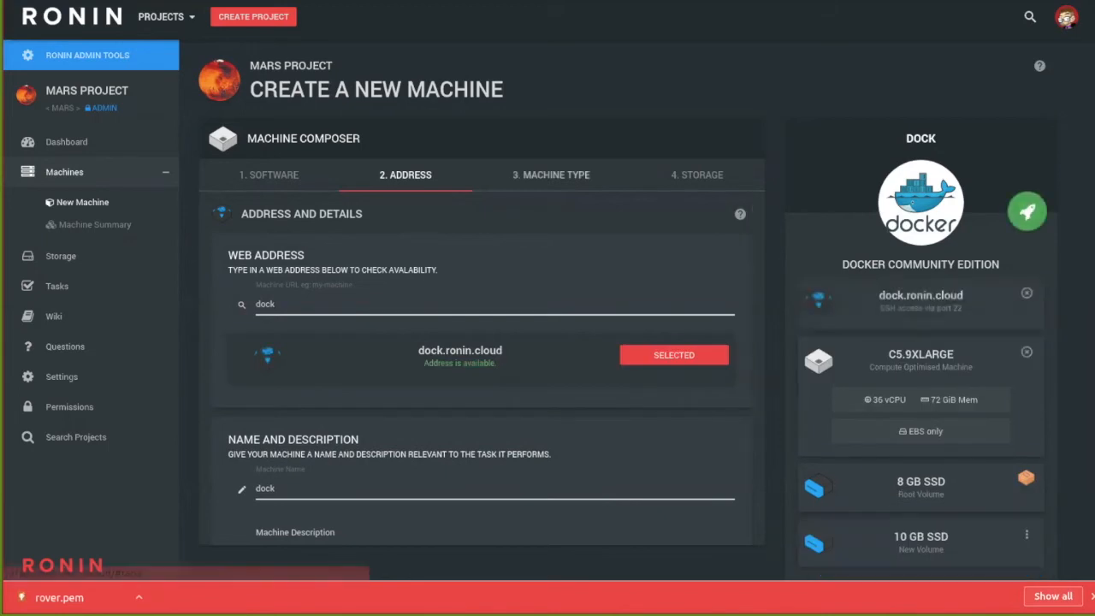
- Change the Docker machine's type to the memory optimised model r4.xlarge
{"action": "left_click", "coordinate": [551, 175]}
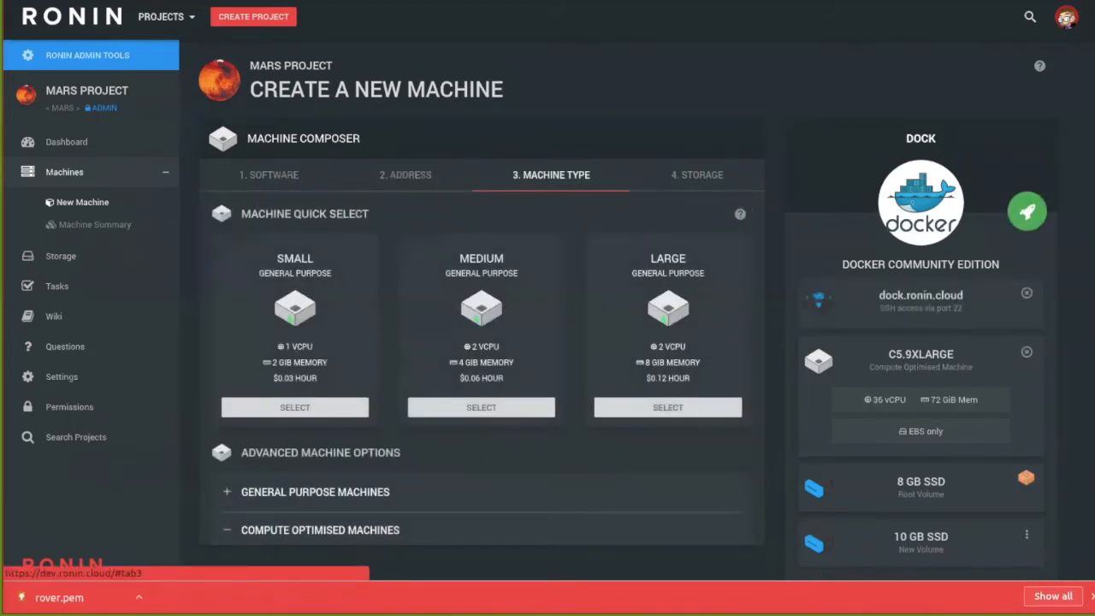
{"action": "scroll", "coordinate": [482, 368], "scroll_direction": "down", "scroll_amount": 4}
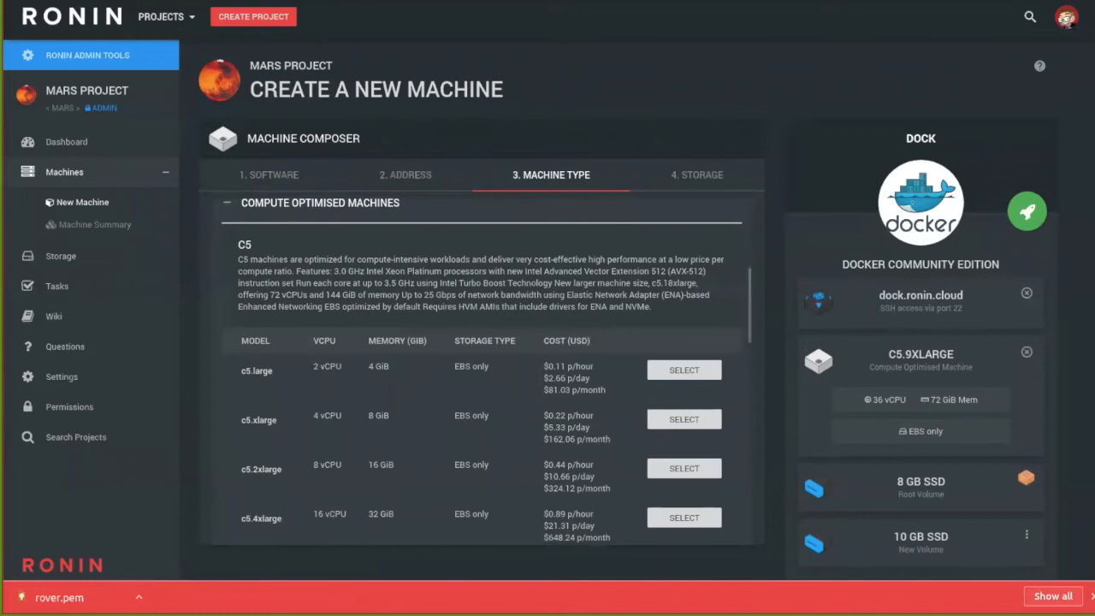
{"action": "scroll", "coordinate": [481, 367], "scroll_direction": "up", "scroll_amount": 2}
{"action": "left_click", "coordinate": [320, 366]}
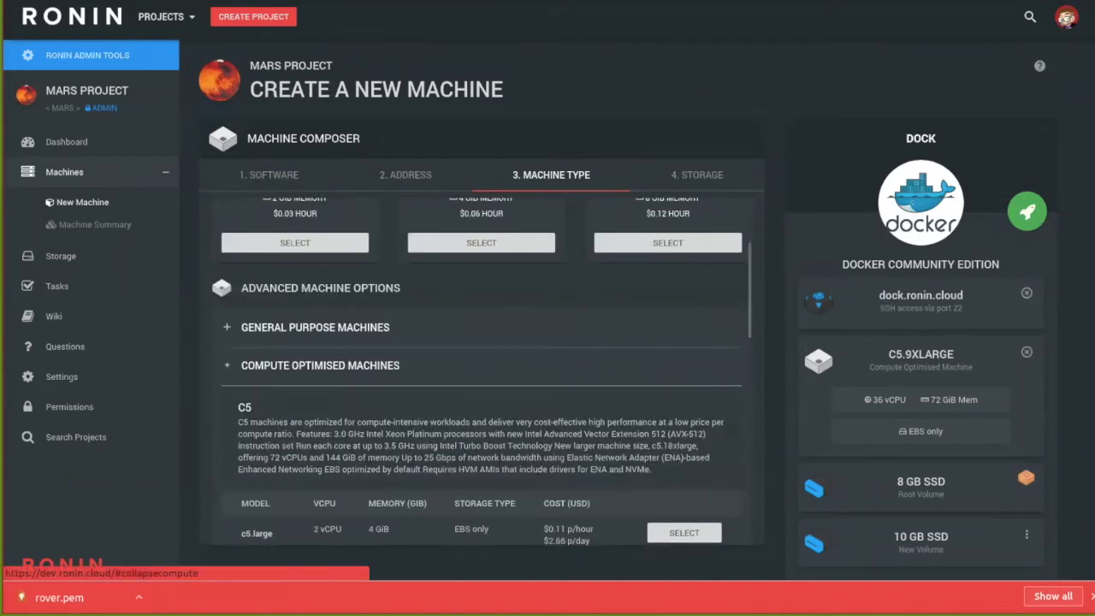
{"action": "left_click", "coordinate": [318, 416]}
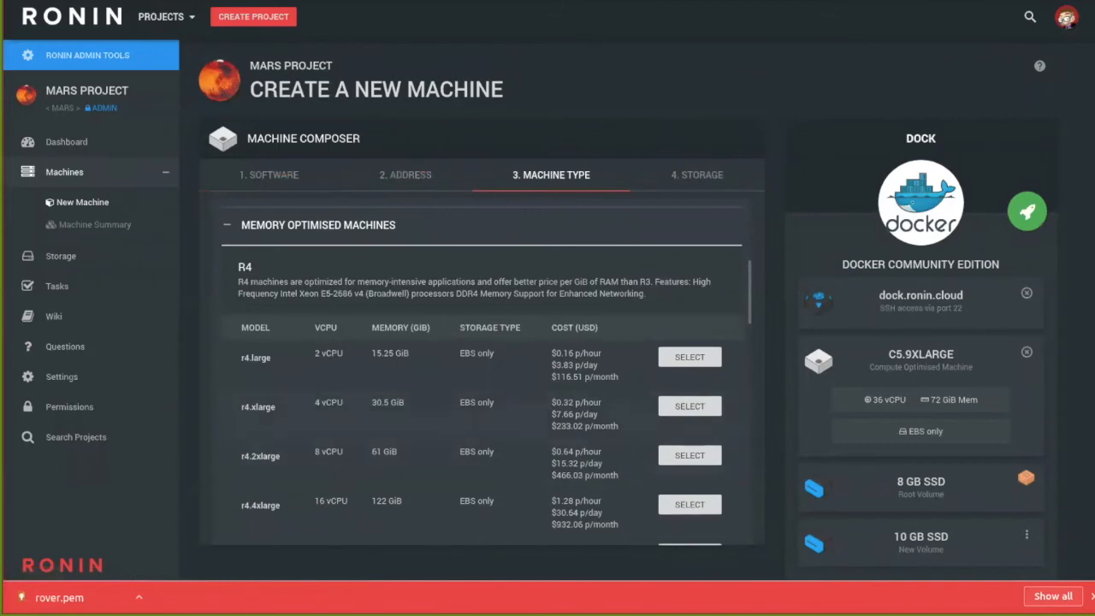
{"action": "left_click", "coordinate": [690, 406]}
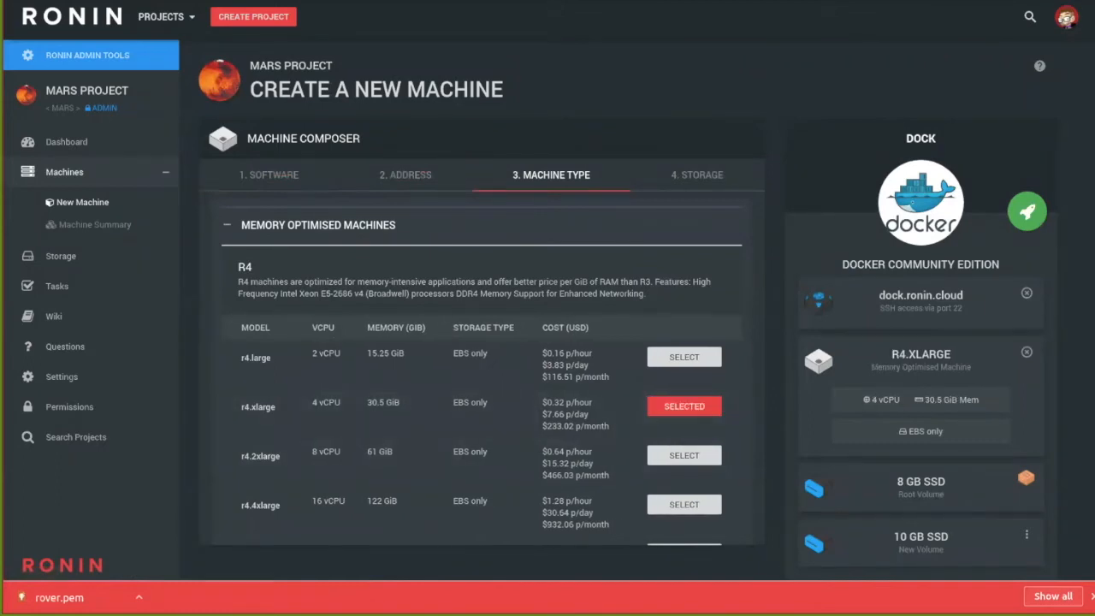
- Launch the dock machine with the existing desk SSH key, dismissing the browser's download notice
{"action": "left_click", "coordinate": [1027, 211]}
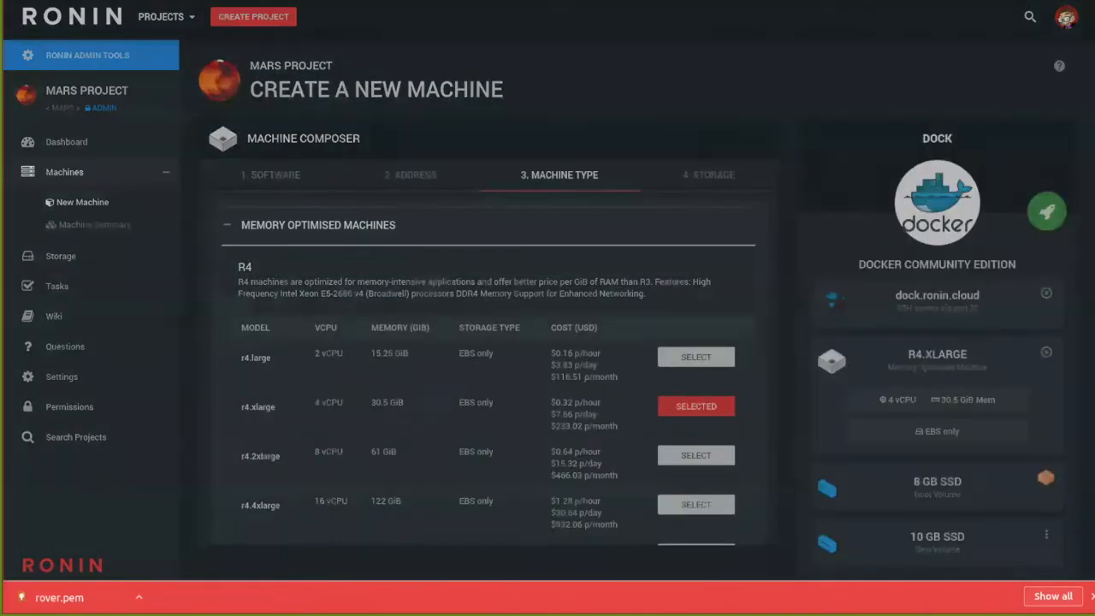
{"action": "left_click", "coordinate": [1092, 596]}
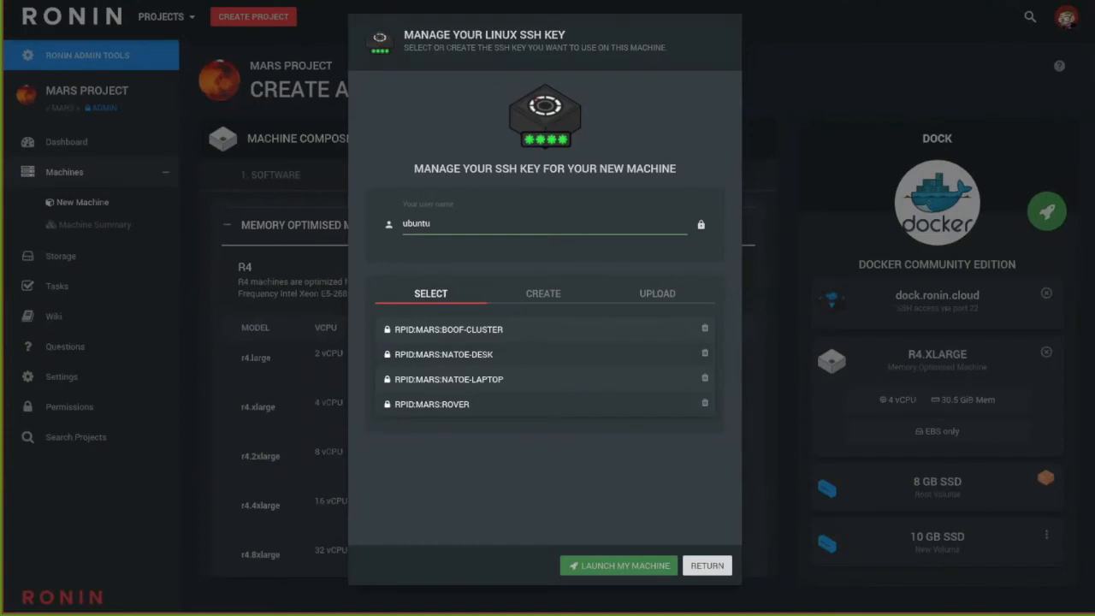
{"action": "left_click", "coordinate": [544, 354]}
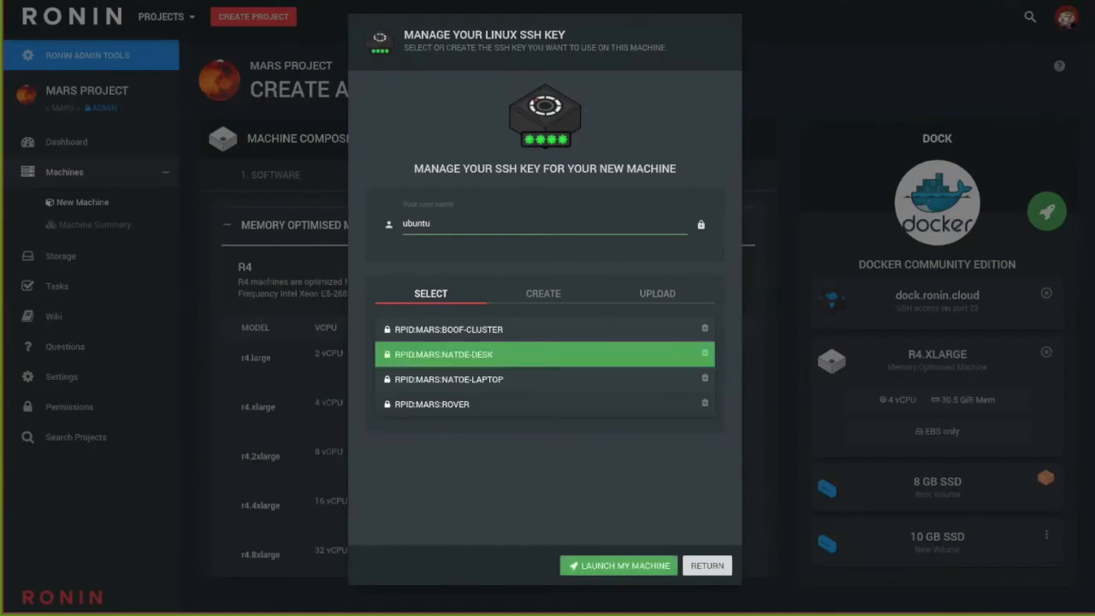
{"action": "left_click", "coordinate": [618, 566]}
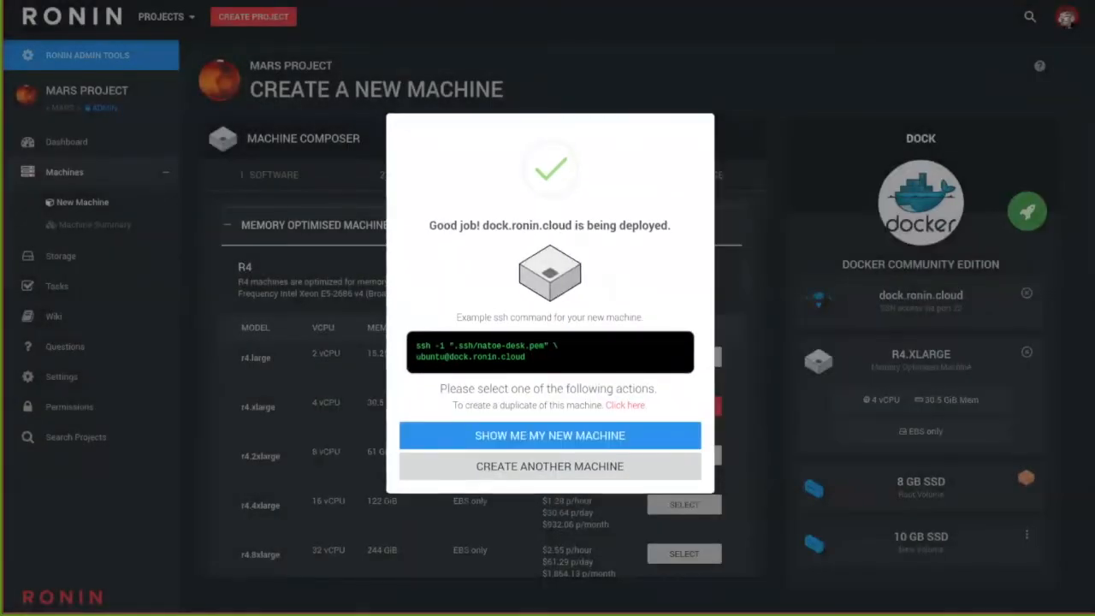
- Show the project's machines and rename the alces2 machine's 10 GB SSD volume as RAW DATA
{"action": "left_click", "coordinate": [549, 436]}
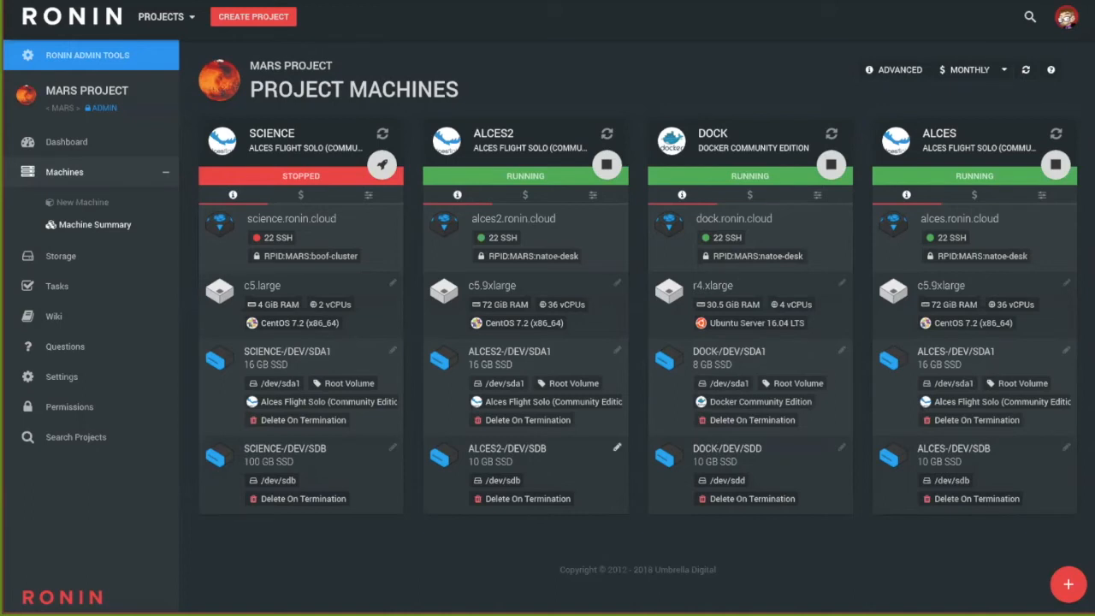
{"action": "left_click", "coordinate": [617, 446]}
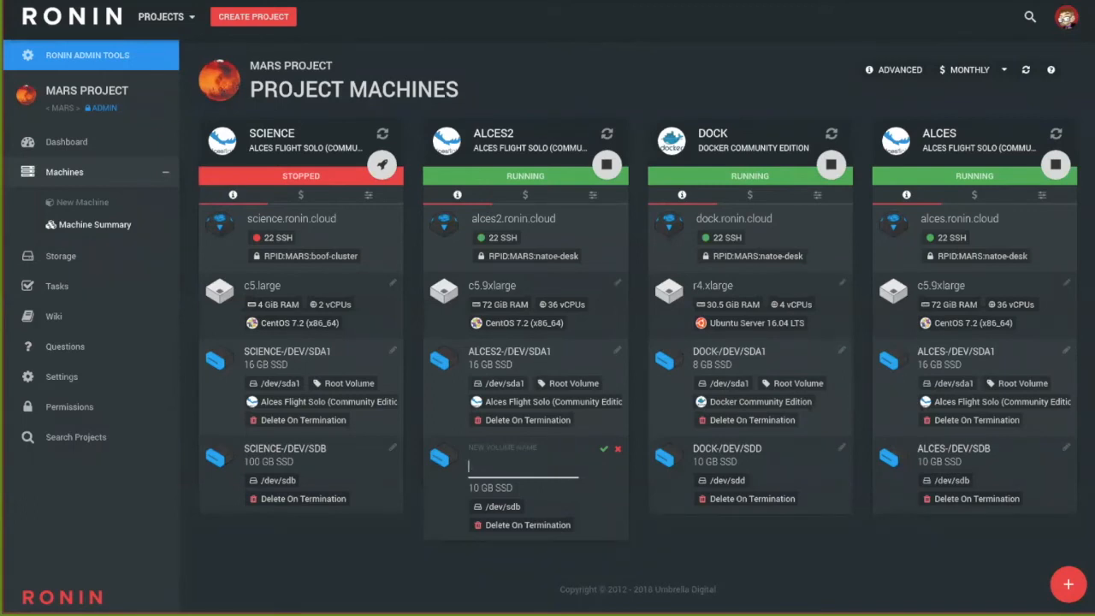
{"action": "type", "text": "RAW DATA"}
{"action": "key", "text": "Return"}
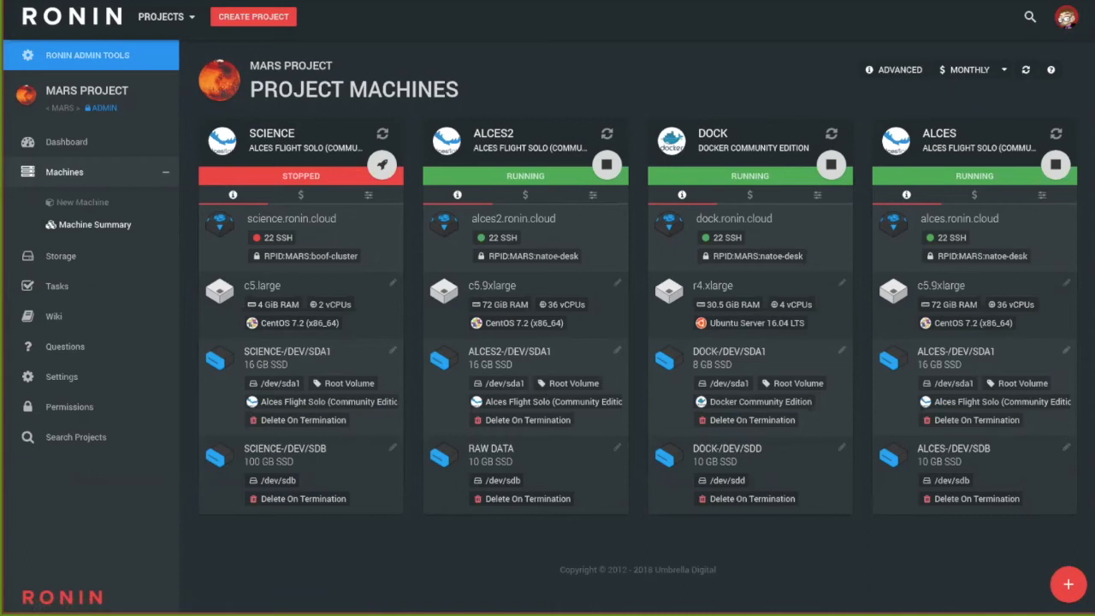
- Show the machine costs and switch on alces2's smart schedule with the All Business 9am to 5pm recipe
{"action": "left_click", "coordinate": [300, 195]}
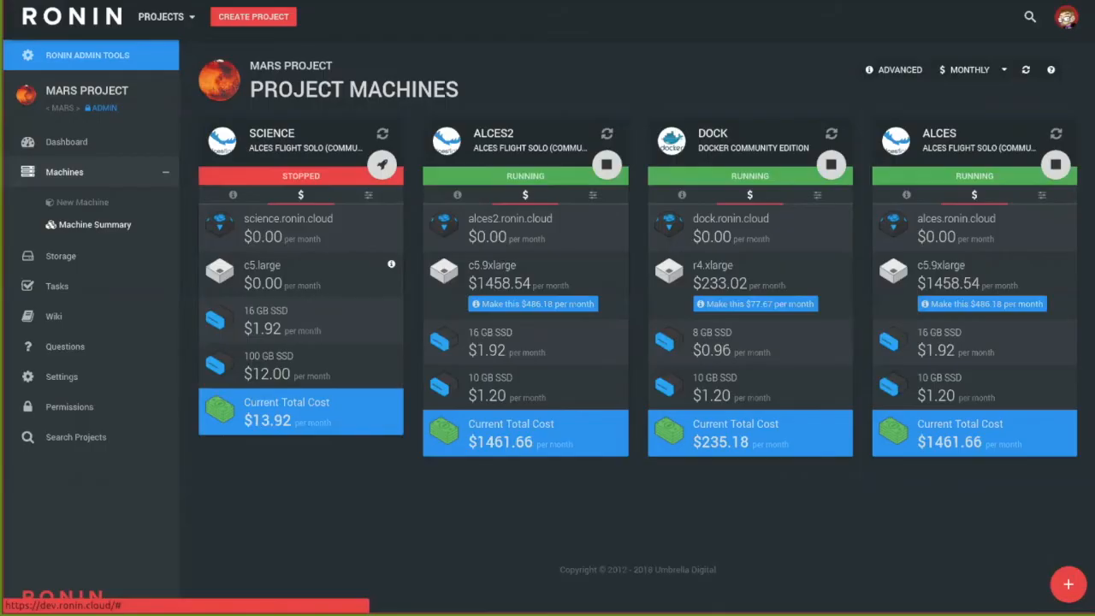
{"action": "left_click", "coordinate": [533, 304]}
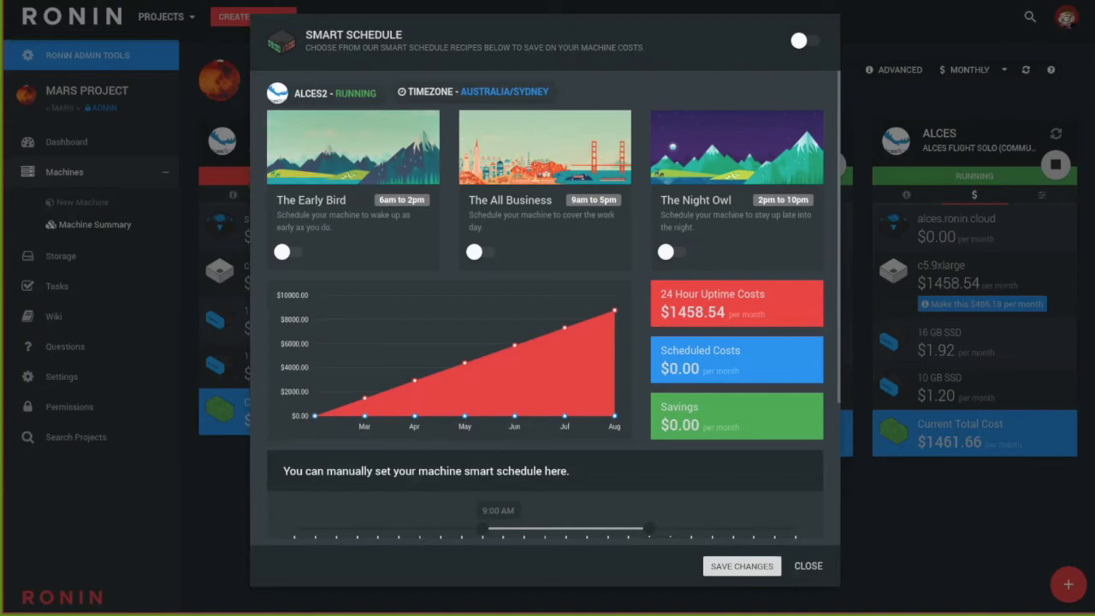
{"action": "left_click", "coordinate": [805, 40]}
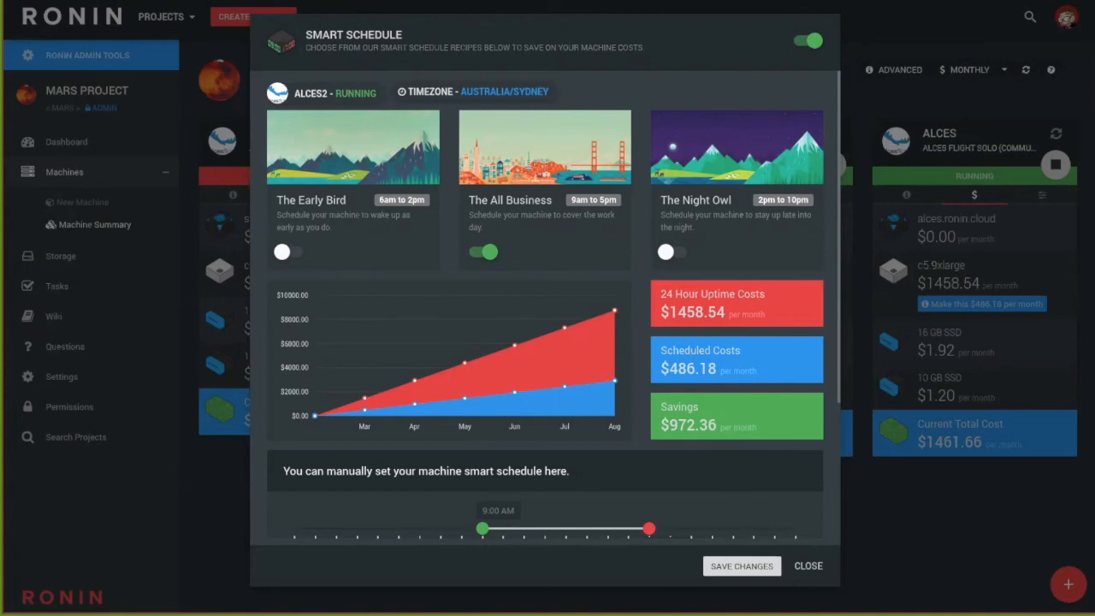
{"action": "scroll", "coordinate": [545, 308], "scroll_direction": "down", "scroll_amount": 1}
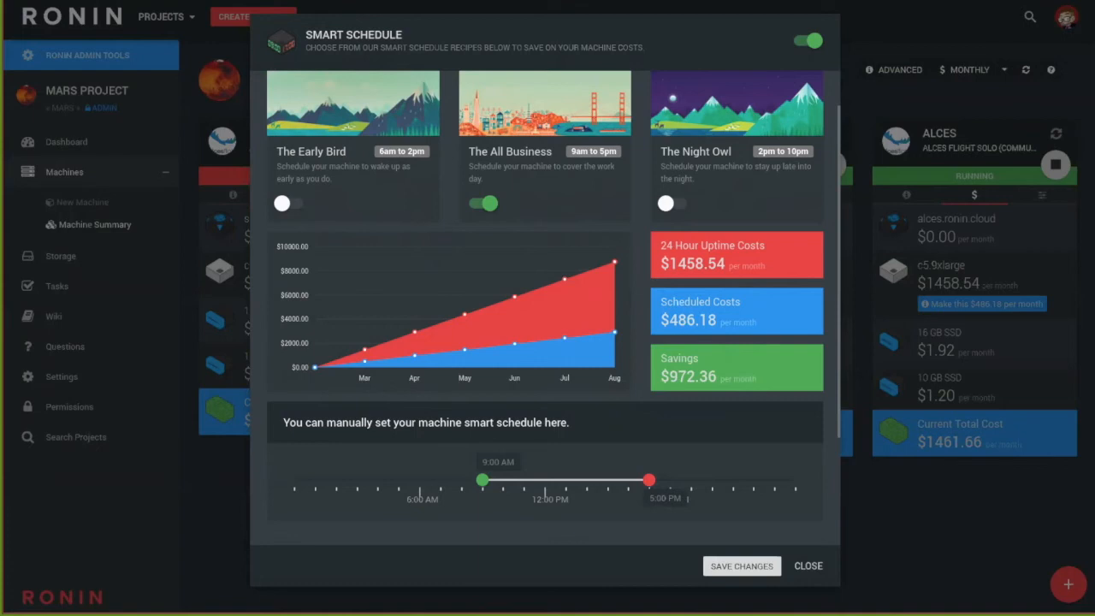
{"action": "scroll", "coordinate": [545, 308], "scroll_direction": "down", "scroll_amount": 3}
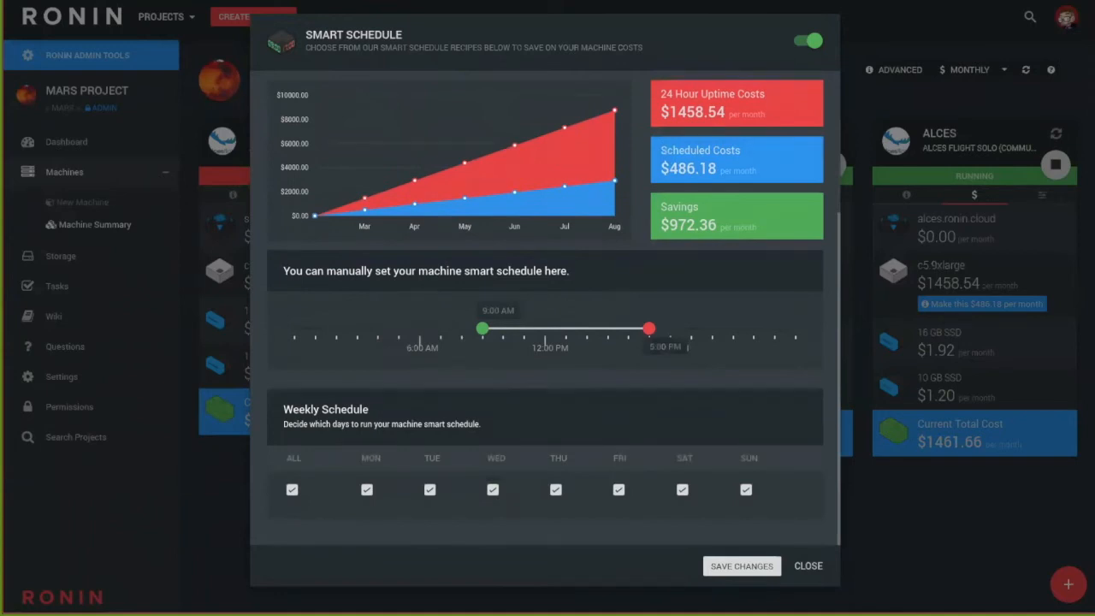
- Exclude Sunday, Saturday and Monday from alces2's weekly schedule and close the smart schedule without saving
{"action": "left_click", "coordinate": [746, 490]}
{"action": "left_click", "coordinate": [683, 490]}
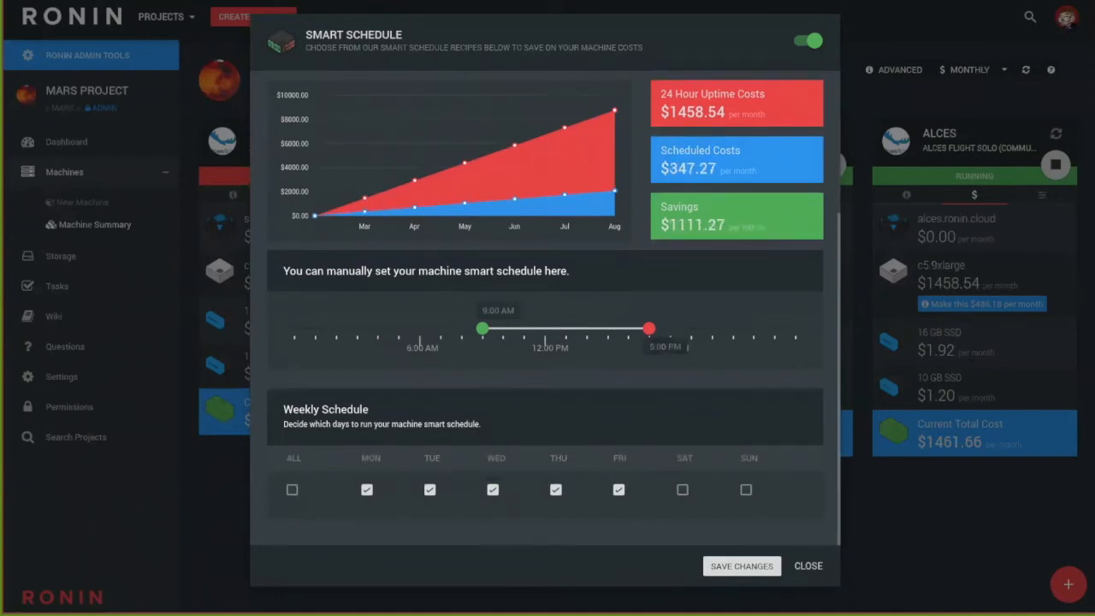
{"action": "left_click", "coordinate": [367, 489]}
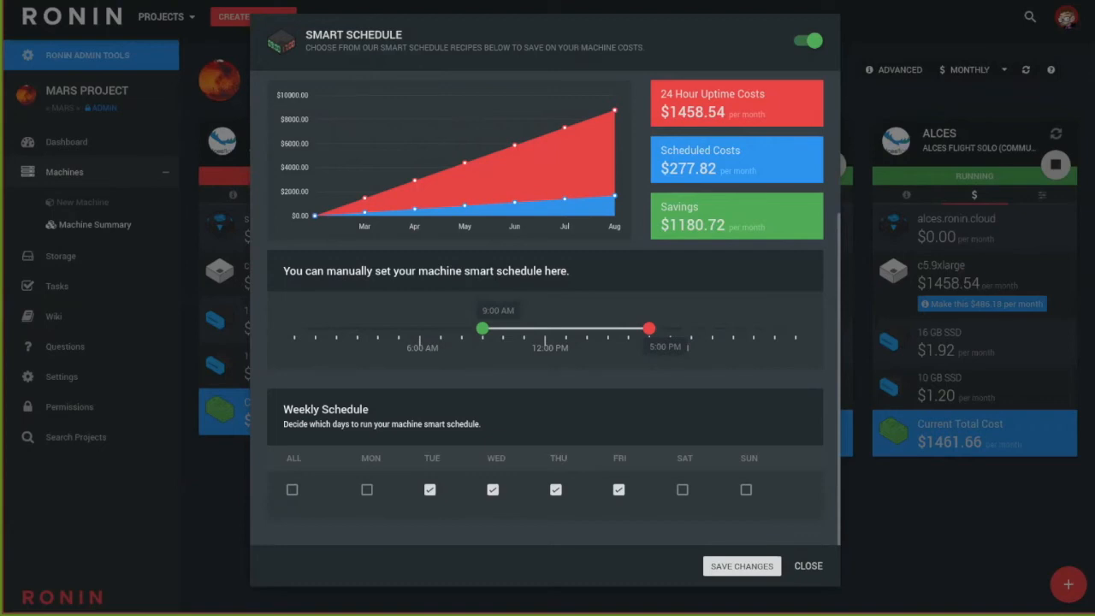
{"action": "left_click", "coordinate": [809, 565]}
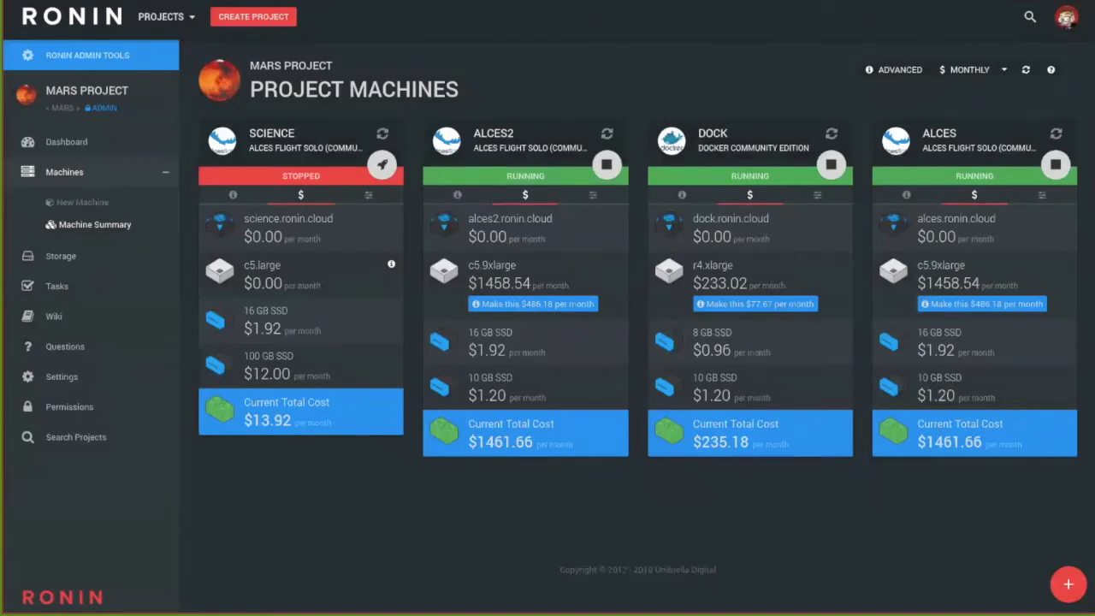
- Create a snapshot named safety of the alces2 machine's 16 GB root volume and return to the snapshots
{"action": "left_click", "coordinate": [592, 195]}
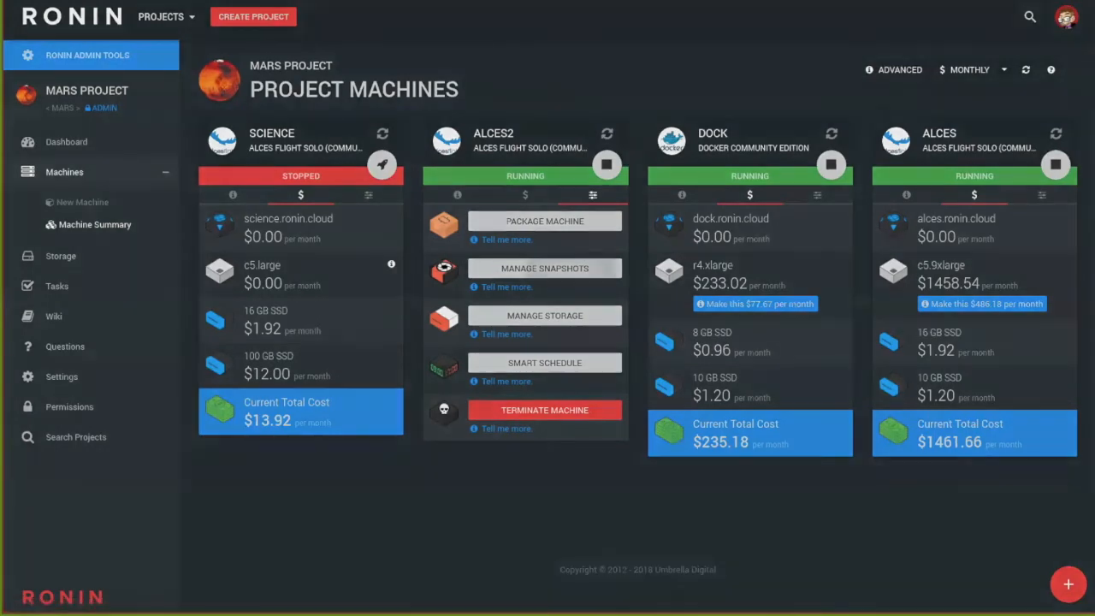
{"action": "left_click", "coordinate": [545, 267]}
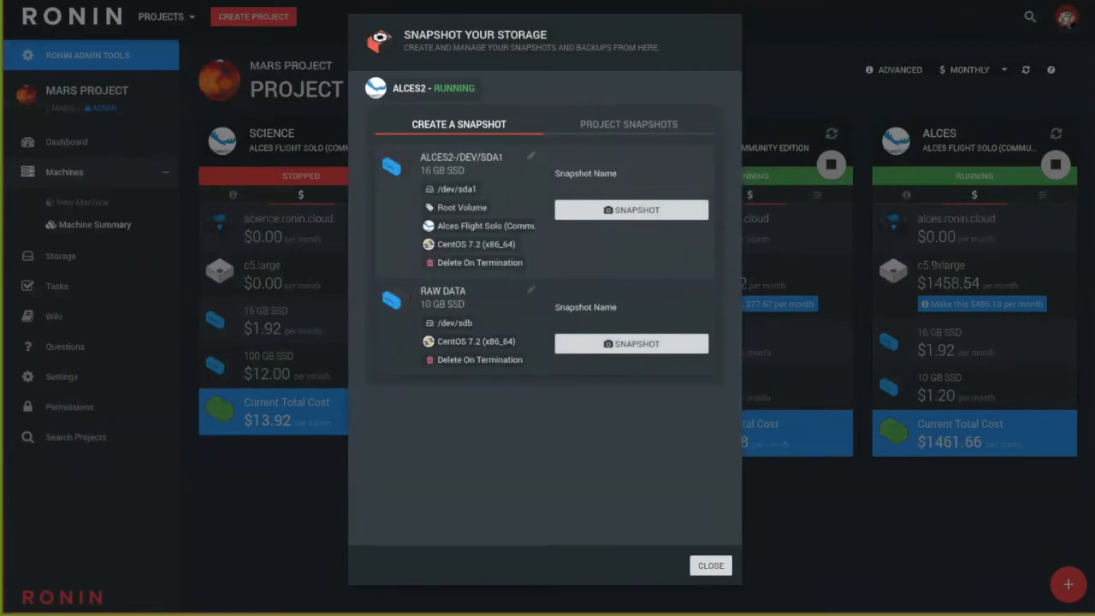
{"action": "left_click", "coordinate": [626, 175]}
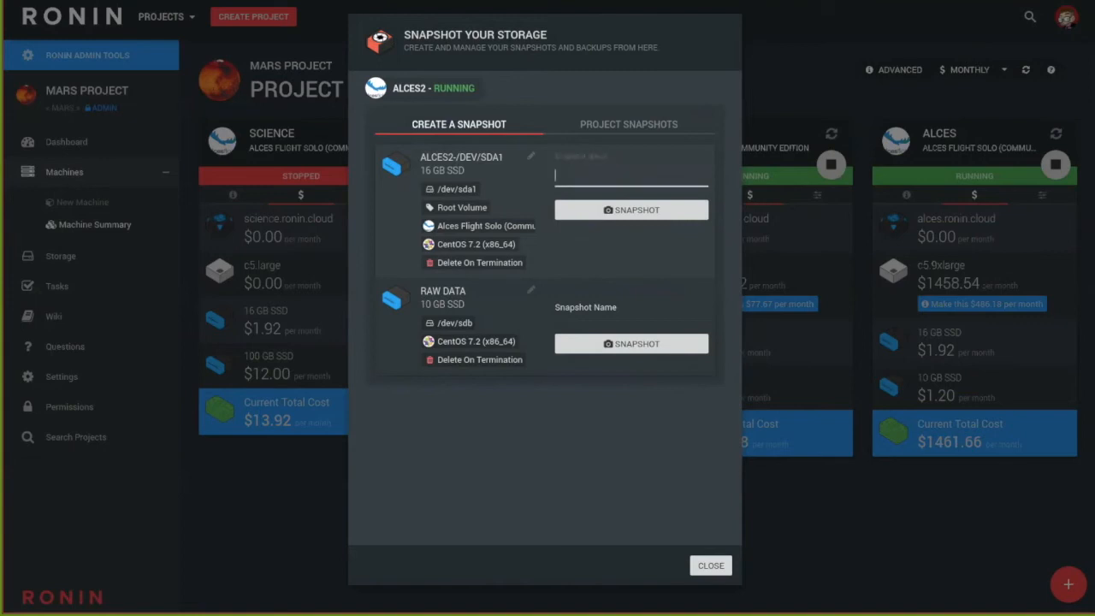
{"action": "type", "text": "safety"}
{"action": "key", "text": "Return"}
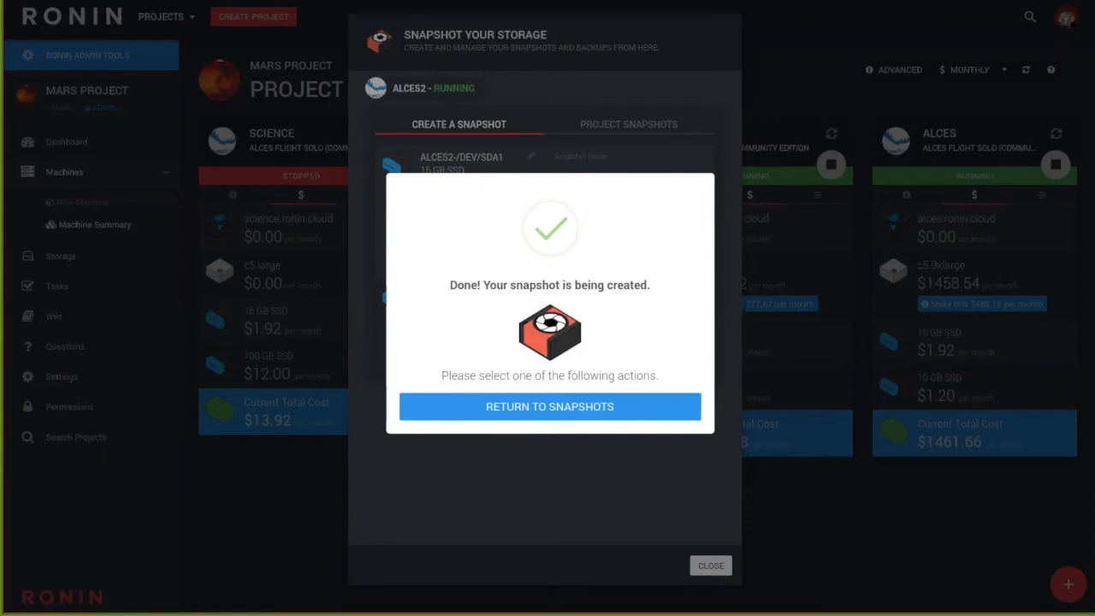
{"action": "key", "text": "Return"}
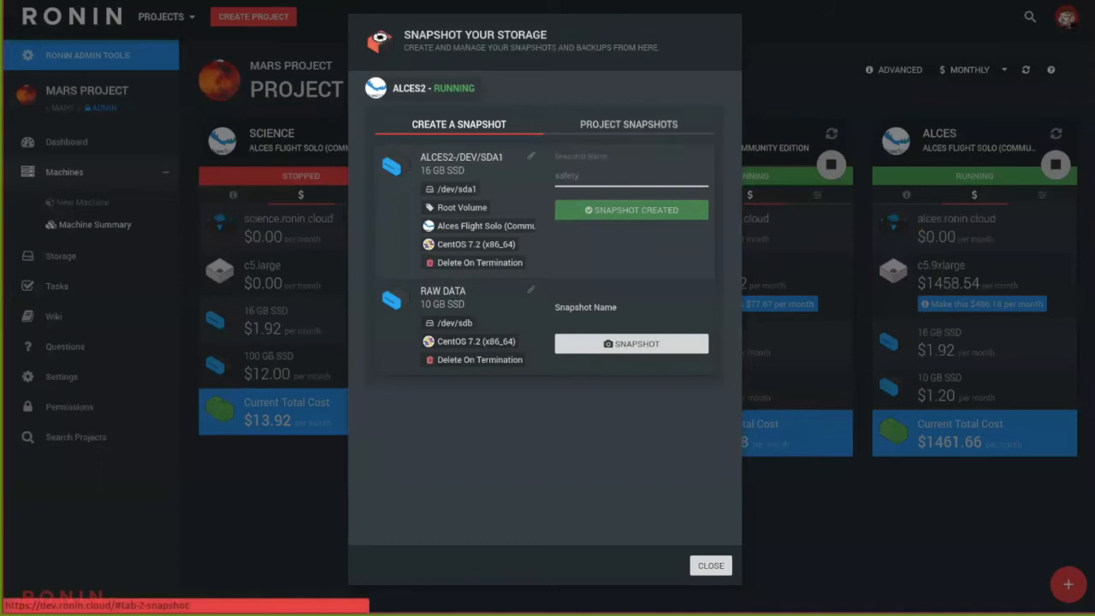
- Start creating an SSD volume from the GPU-/DEV/SDB project snapshot and close the snapshot manager without submitting it
{"action": "left_click", "coordinate": [629, 125]}
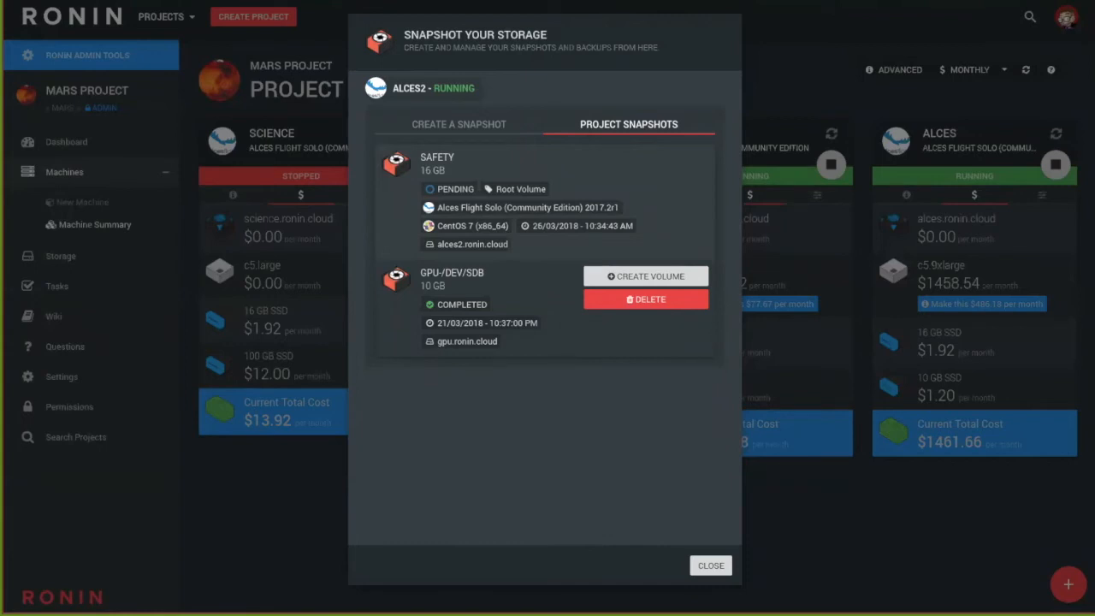
{"action": "left_click", "coordinate": [646, 276]}
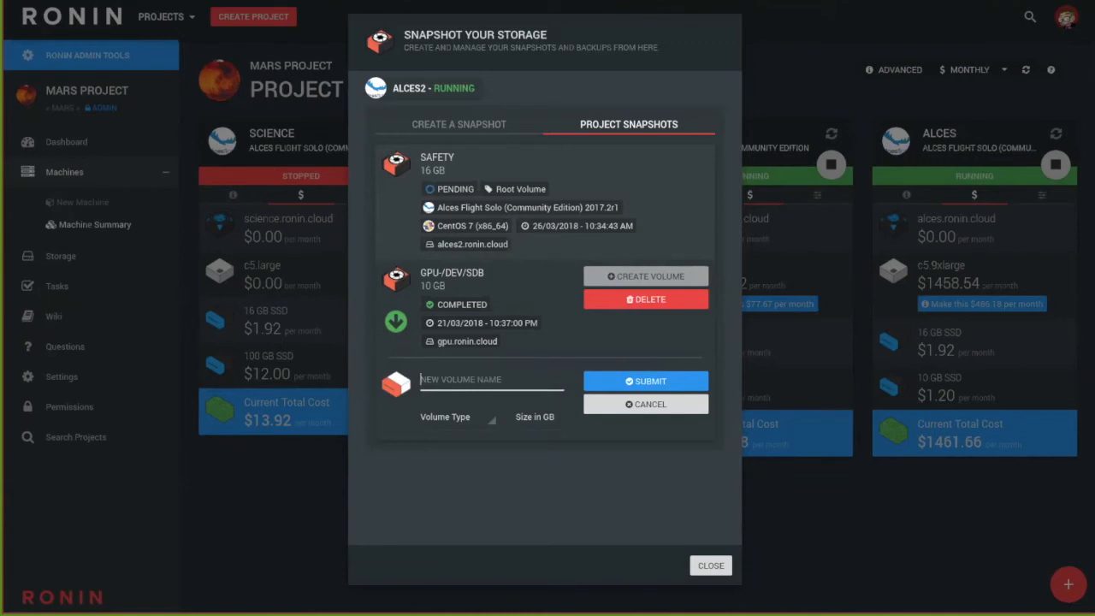
{"action": "left_click", "coordinate": [458, 419]}
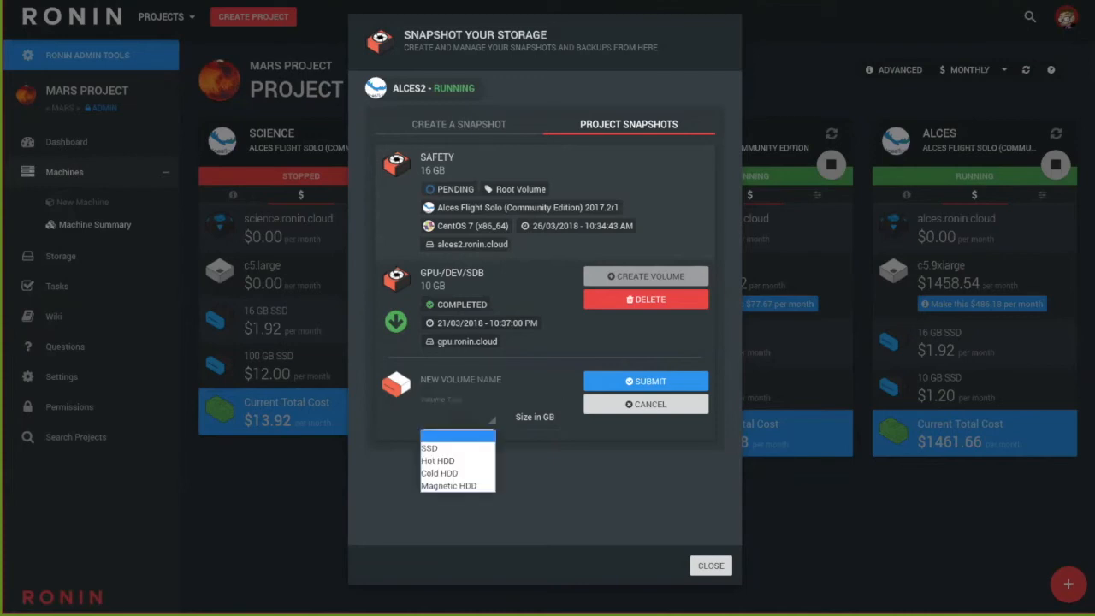
{"action": "left_click", "coordinate": [430, 448]}
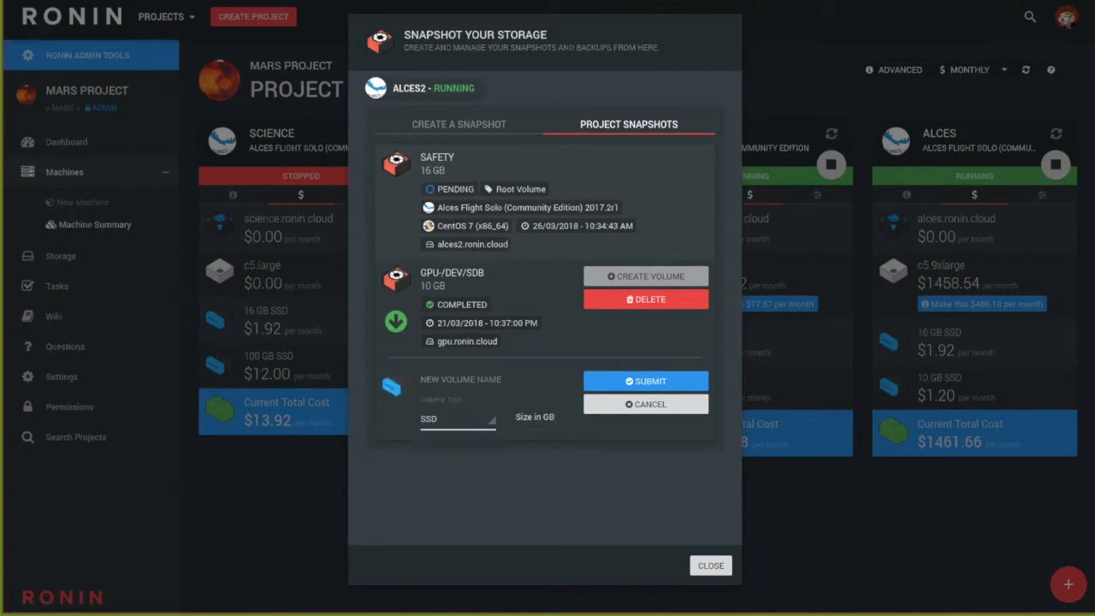
{"action": "left_click", "coordinate": [535, 419]}
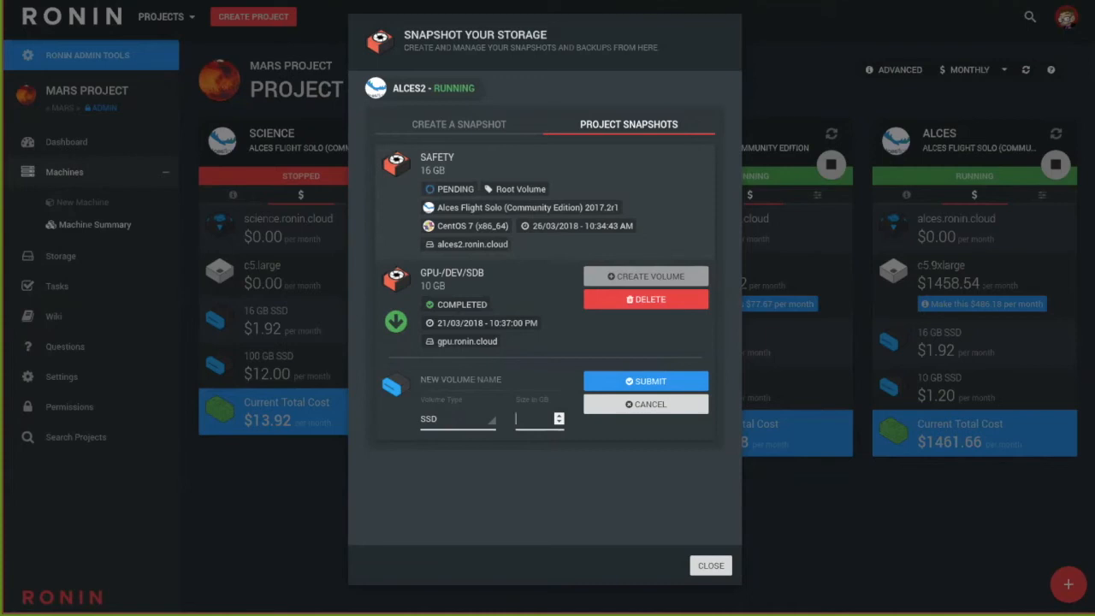
{"action": "left_click", "coordinate": [711, 566]}
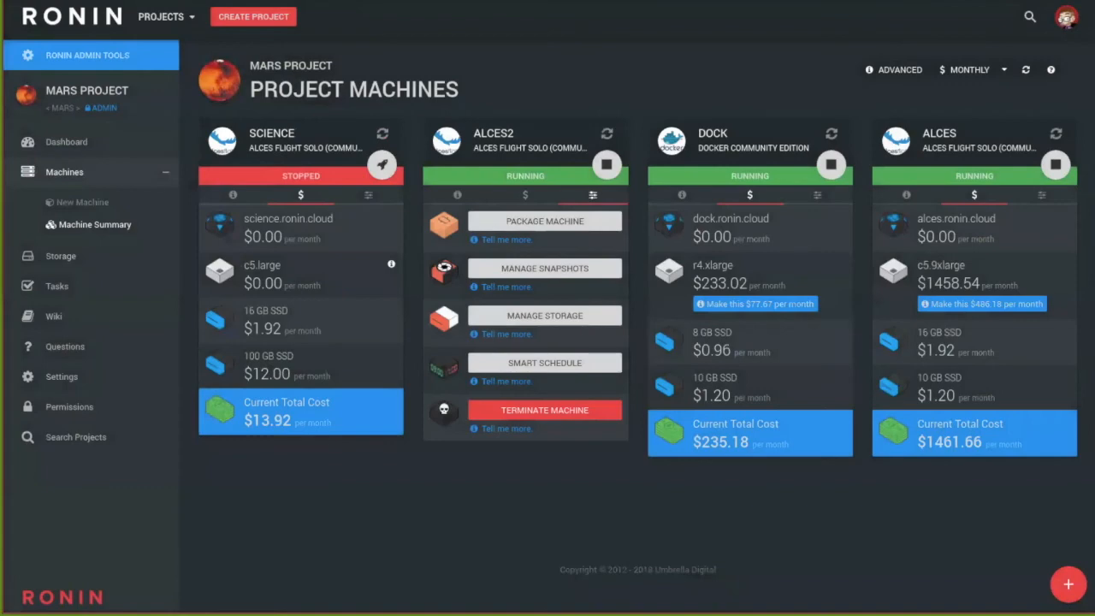
- Attach the project's LARGE 1000 GB cold HDD volume to alces2 and review the machine's attached volumes
{"action": "left_click", "coordinate": [545, 315]}
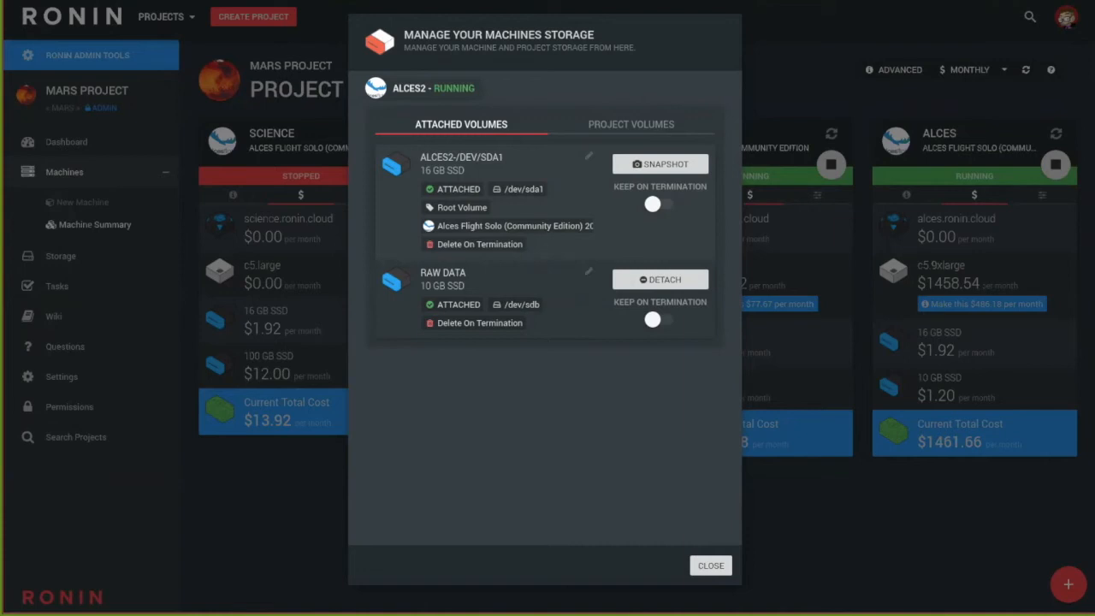
{"action": "left_click", "coordinate": [630, 124]}
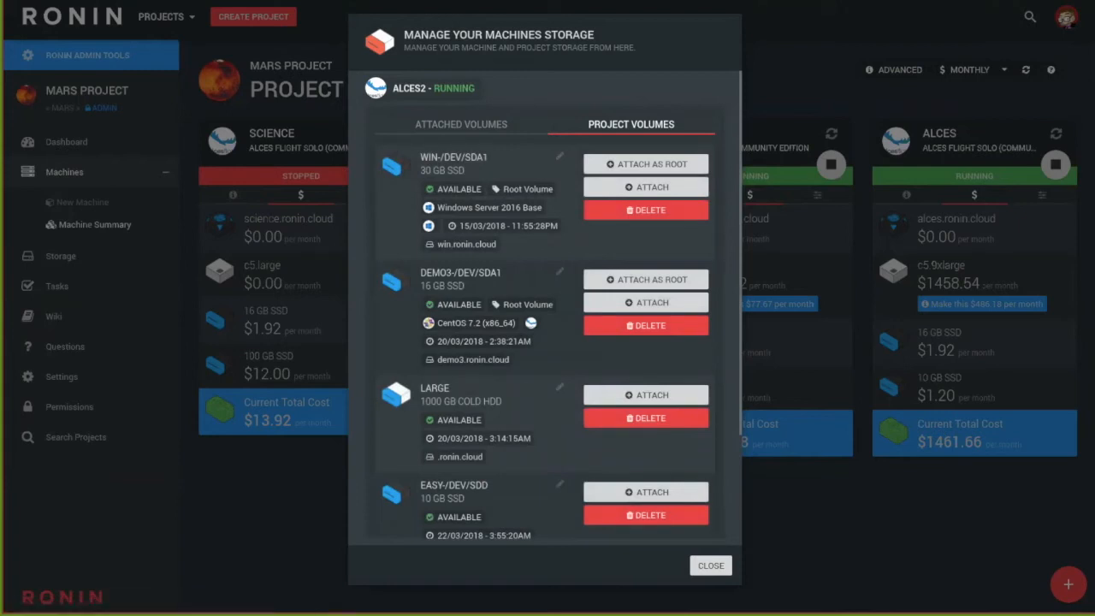
{"action": "left_click", "coordinate": [646, 395]}
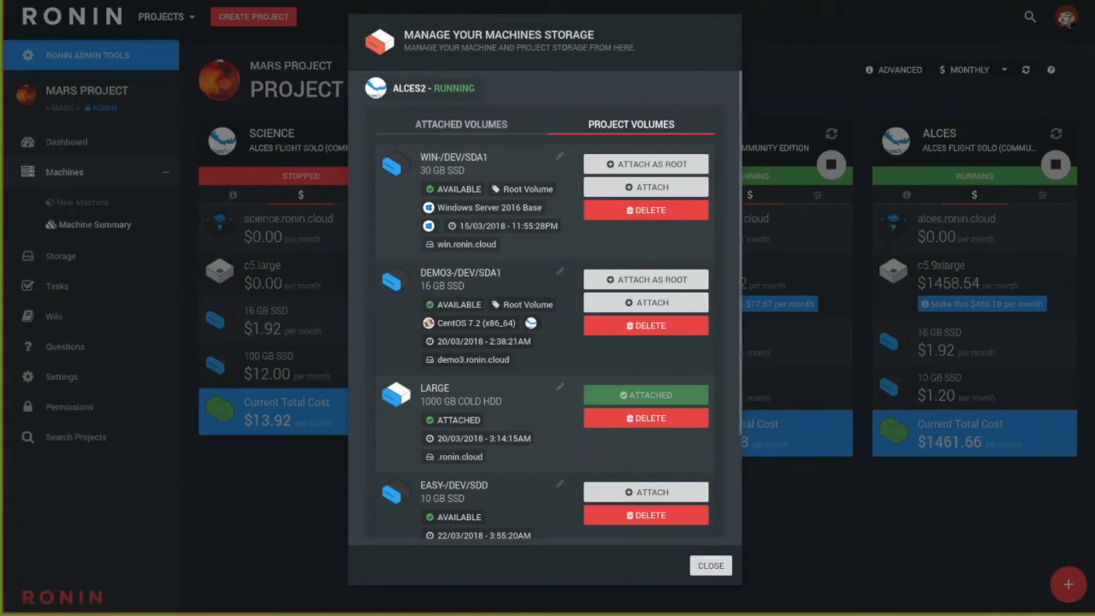
{"action": "left_click", "coordinate": [461, 124]}
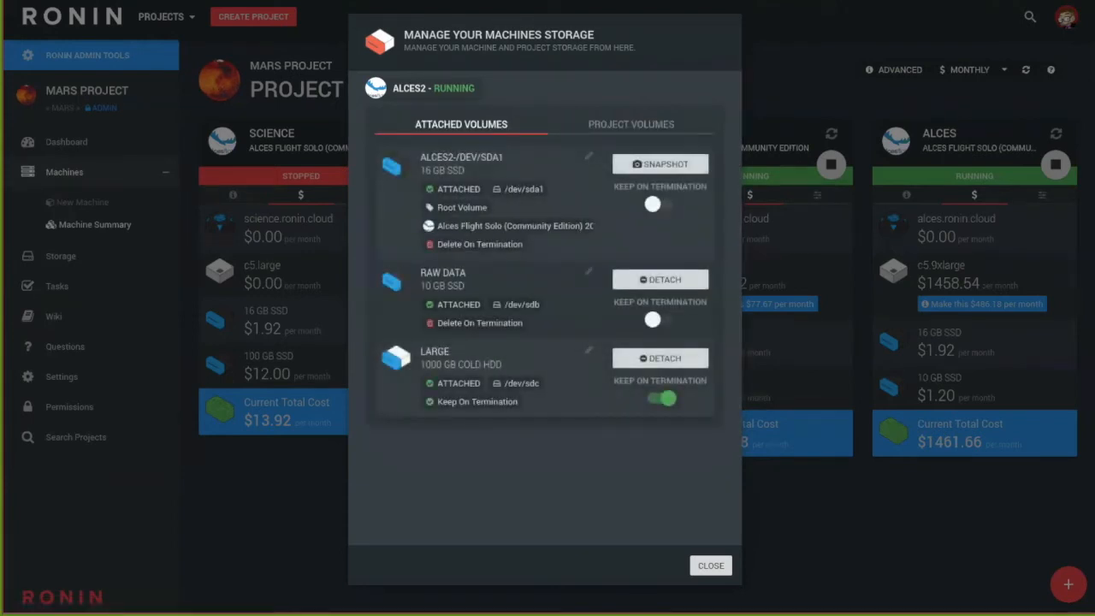
{"action": "left_click", "coordinate": [711, 565]}
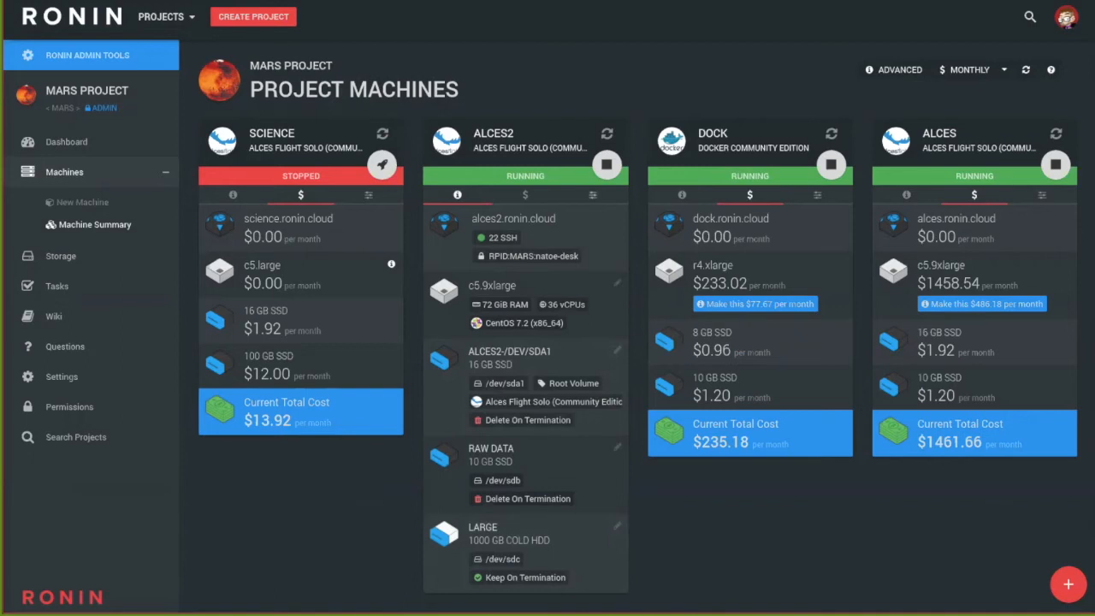
- Terminate the alces2 machine, keeping its RAW DATA volume on termination, and return to the machine summary
{"action": "left_click", "coordinate": [593, 195]}
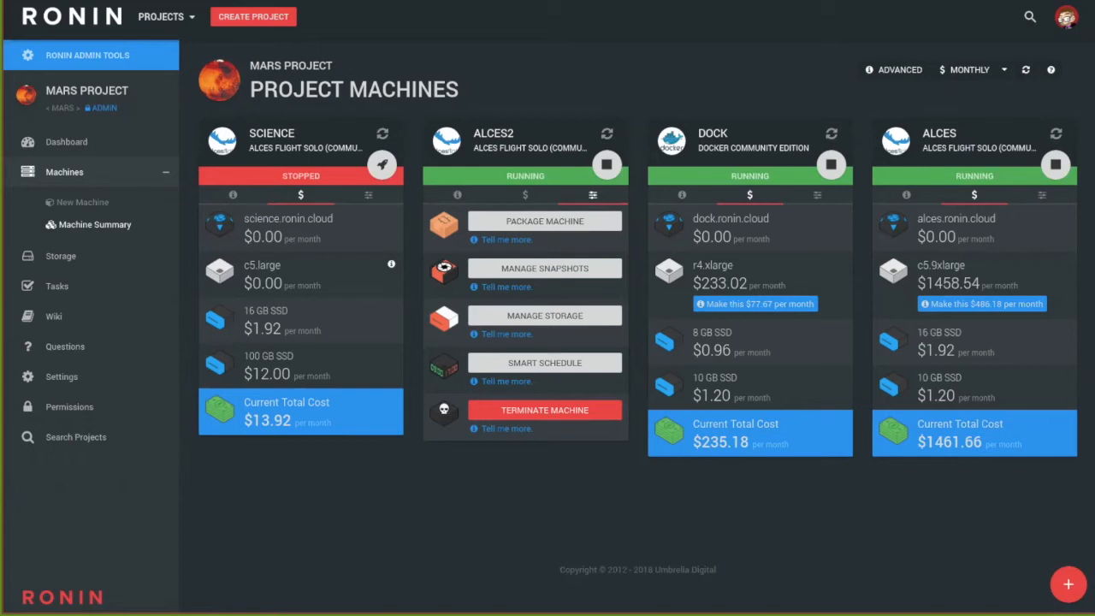
{"action": "left_click", "coordinate": [545, 410]}
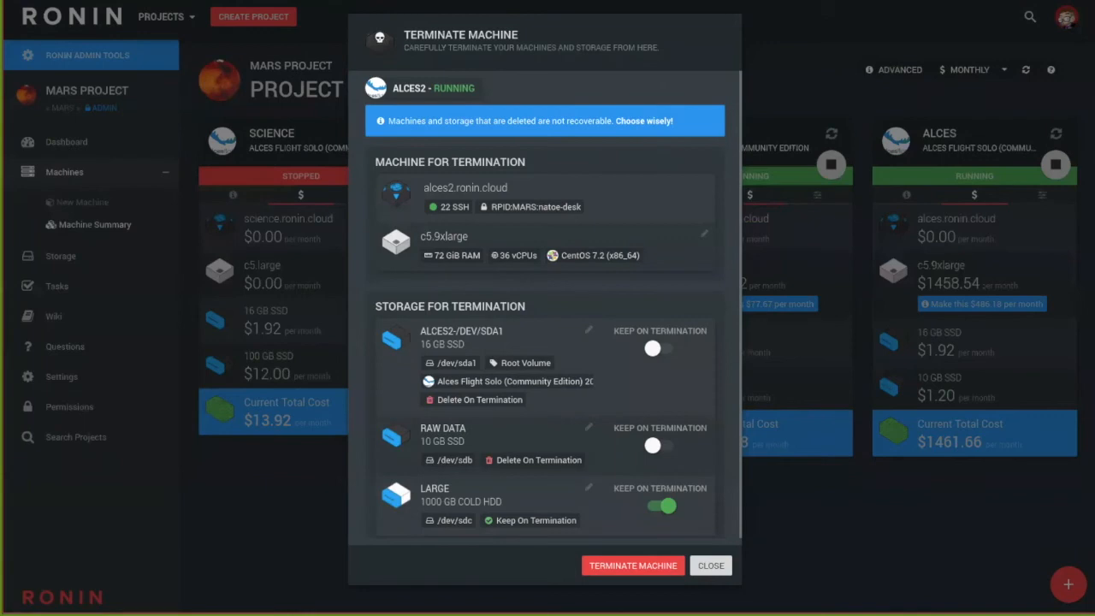
{"action": "left_click", "coordinate": [660, 446]}
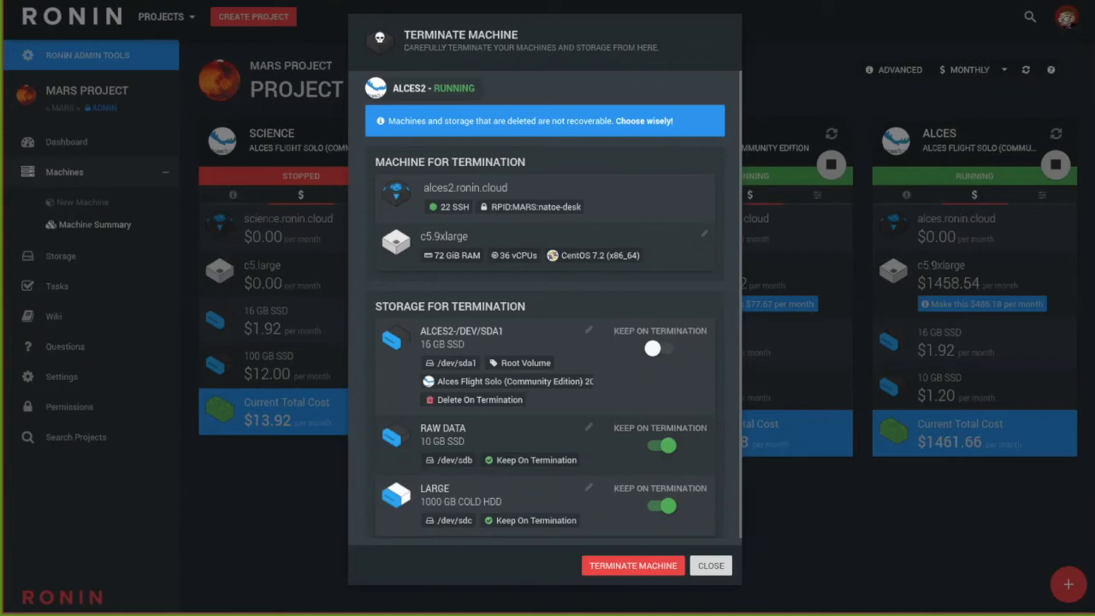
{"action": "left_click", "coordinate": [633, 566]}
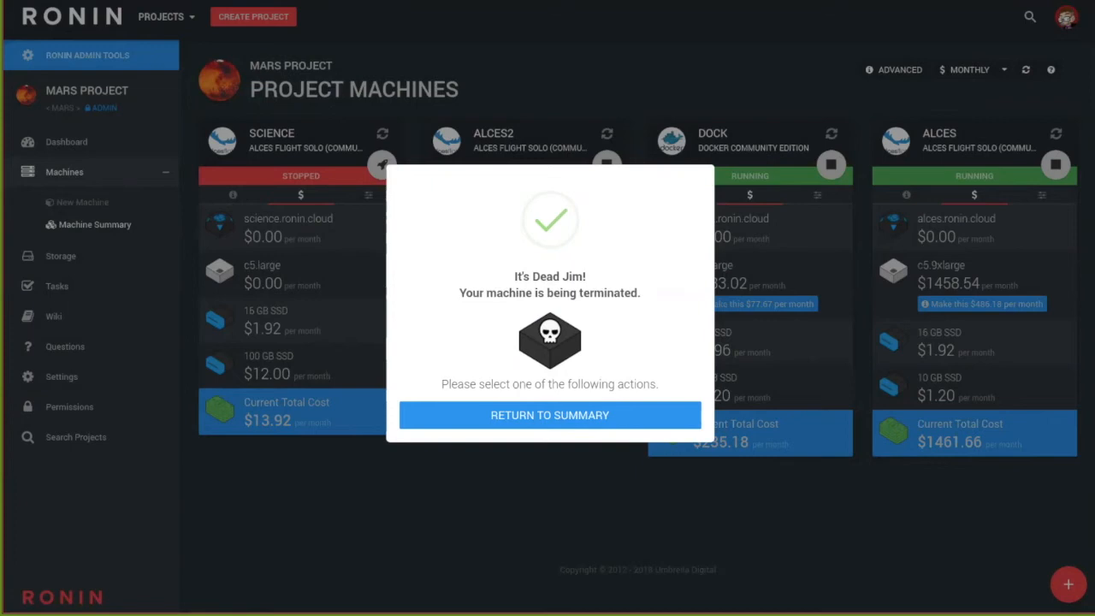
{"action": "left_click", "coordinate": [550, 416]}
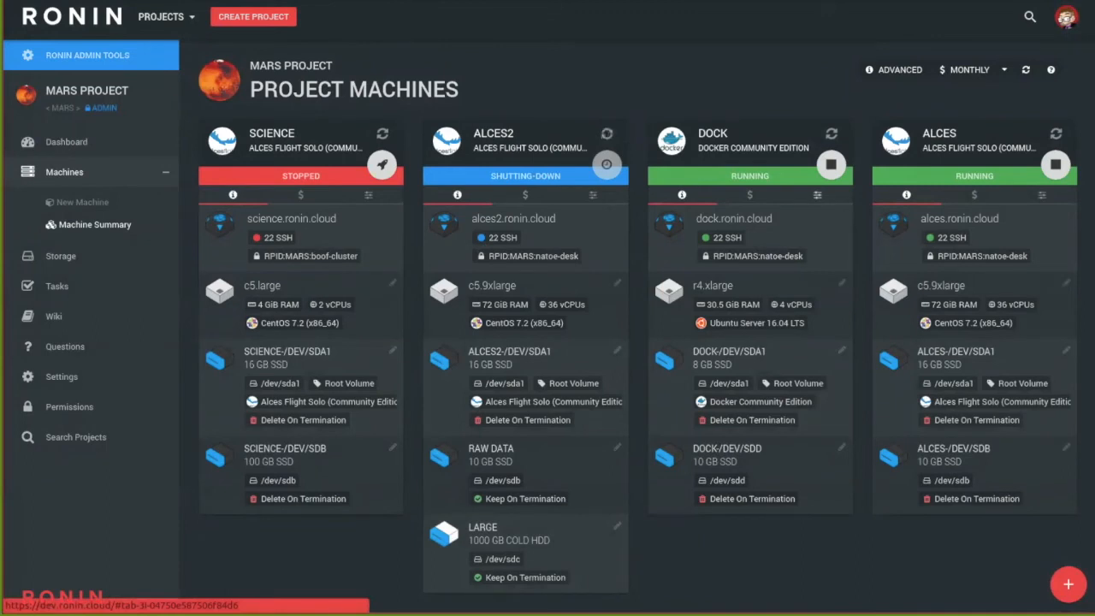
- Start a reusable package from the alces machine, named Mars Rover Setup and described as Mars Rover software configured
{"action": "left_click", "coordinate": [1041, 195]}
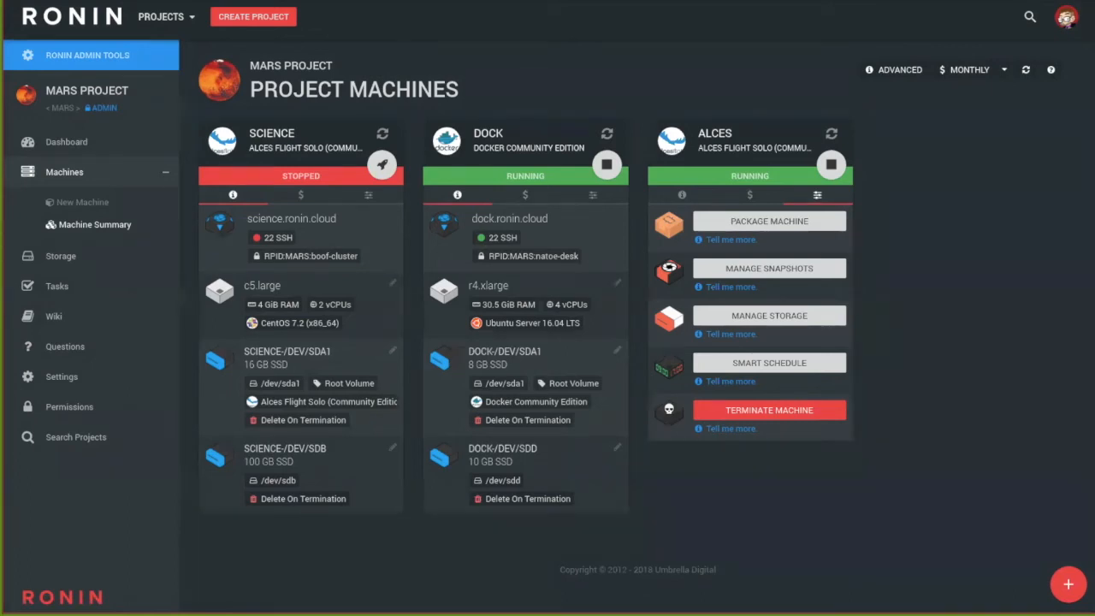
{"action": "left_click", "coordinate": [769, 221]}
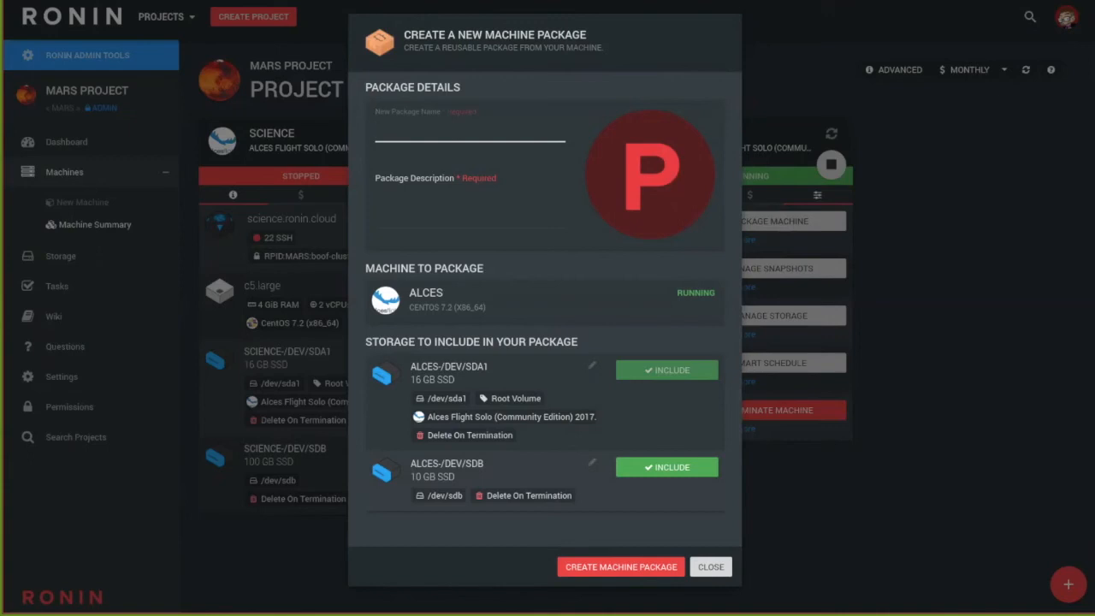
{"action": "type", "text": "Mars Rover Setup"}
{"action": "key", "text": "Tab"}
{"action": "type", "text": "Mars Rover software con"}
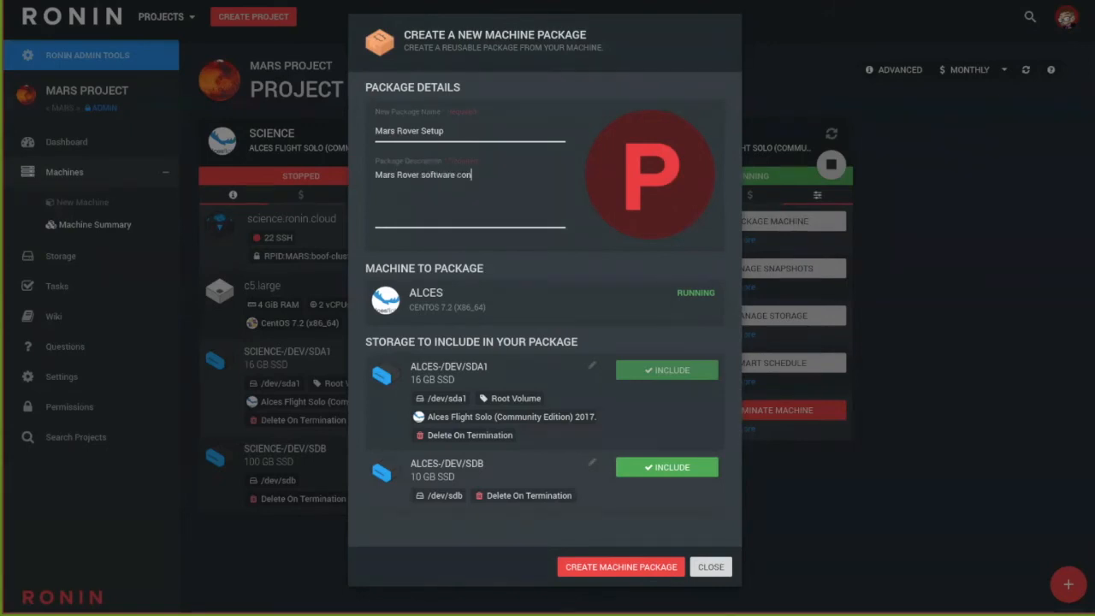
{"action": "type", "text": "figured"}
- Set the package avatar to the supplied green beetle close-up on a black background and save it
{"action": "left_click", "coordinate": [617, 173]}
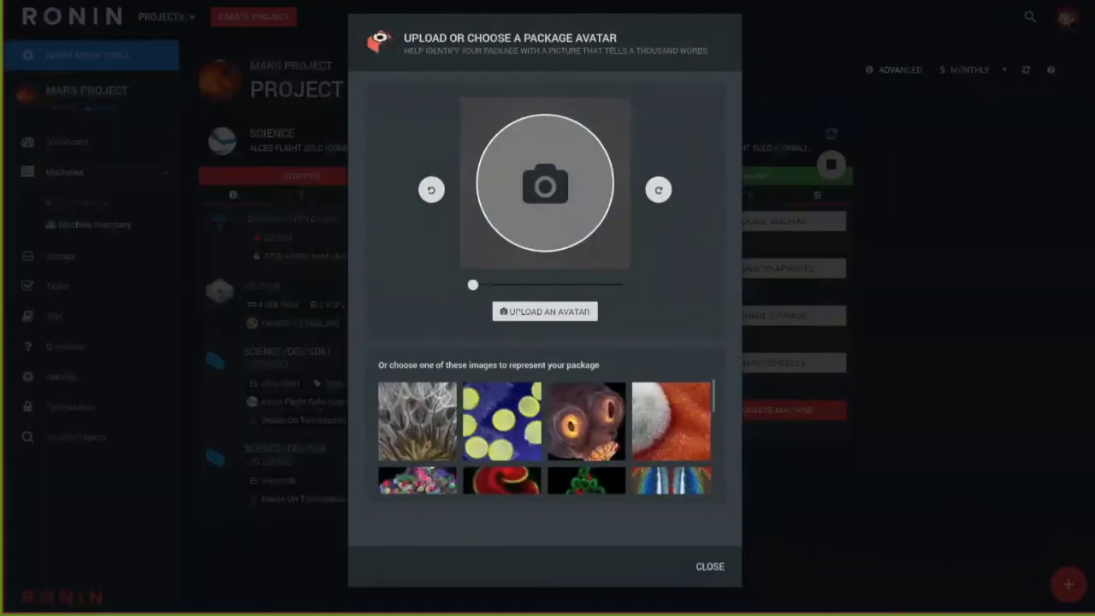
{"action": "scroll", "coordinate": [544, 436], "scroll_direction": "down", "scroll_amount": 3}
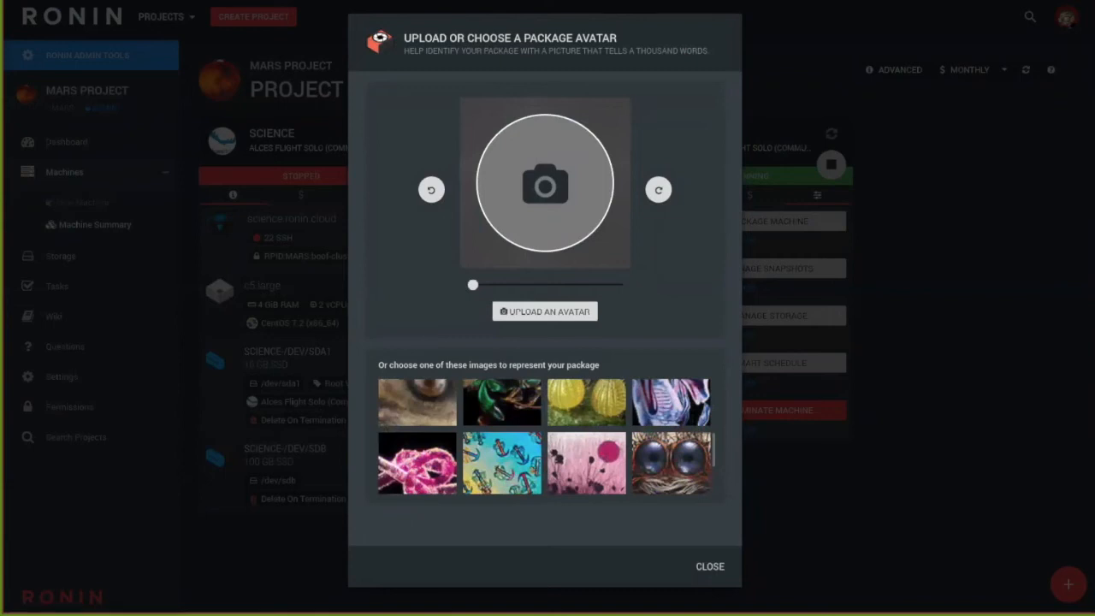
{"action": "scroll", "coordinate": [544, 436], "scroll_direction": "down", "scroll_amount": 2}
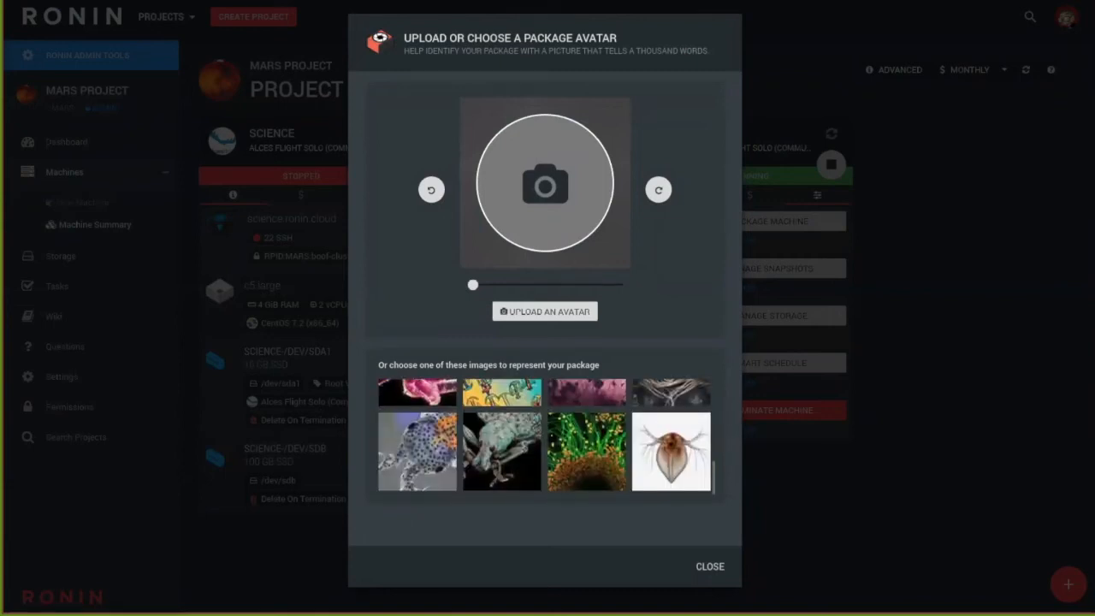
{"action": "left_click", "coordinate": [502, 451]}
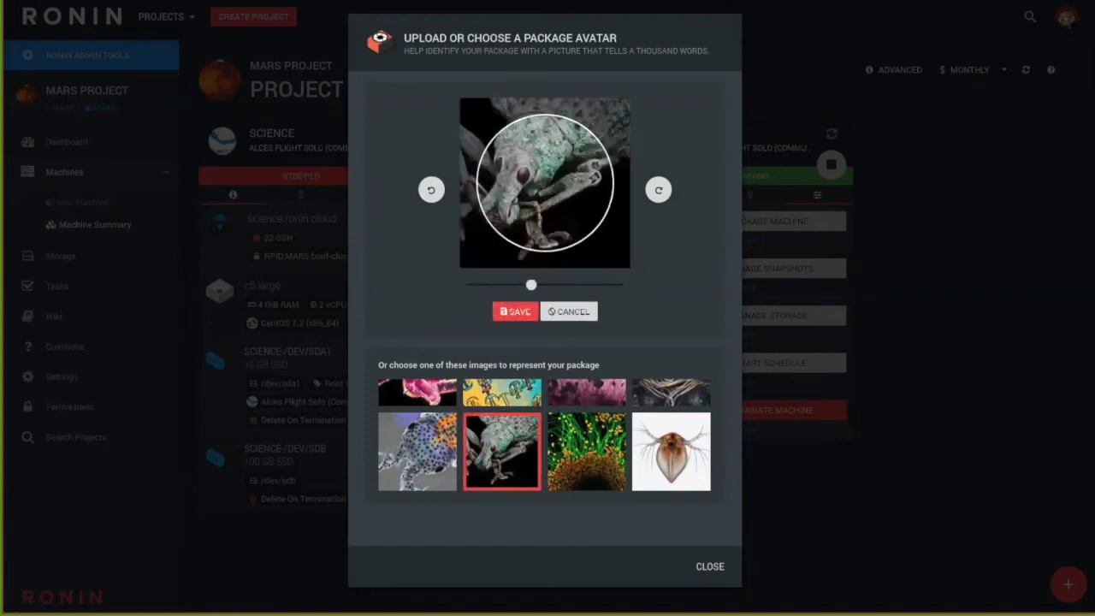
{"action": "left_click", "coordinate": [515, 312]}
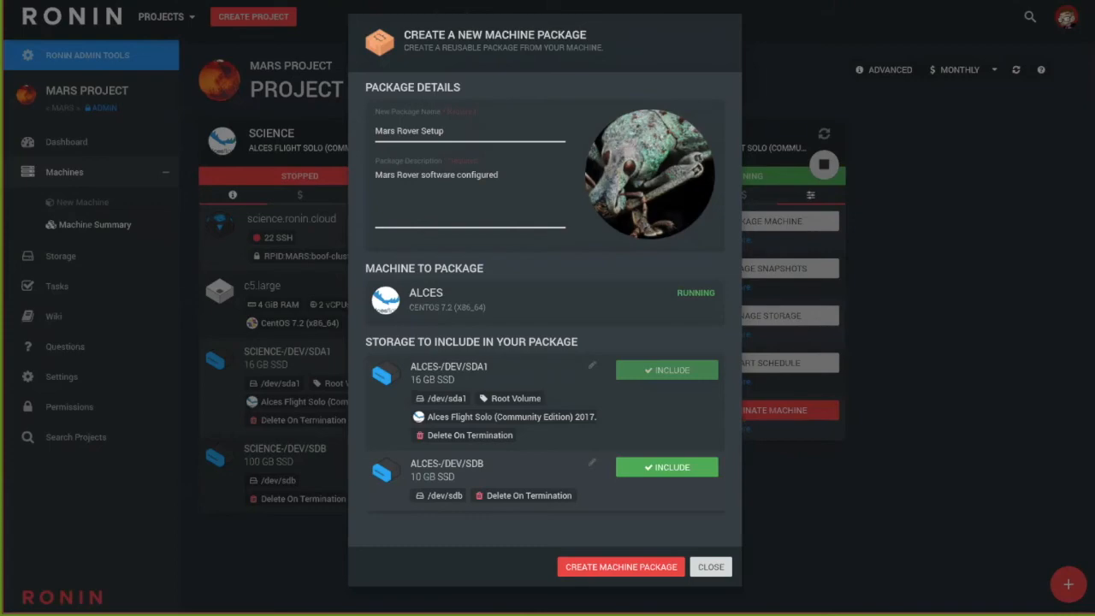
- Create the Mars Rover Setup package, accepting the reboot of the running machine, and dismiss the deployment notice
{"action": "left_click", "coordinate": [621, 567]}
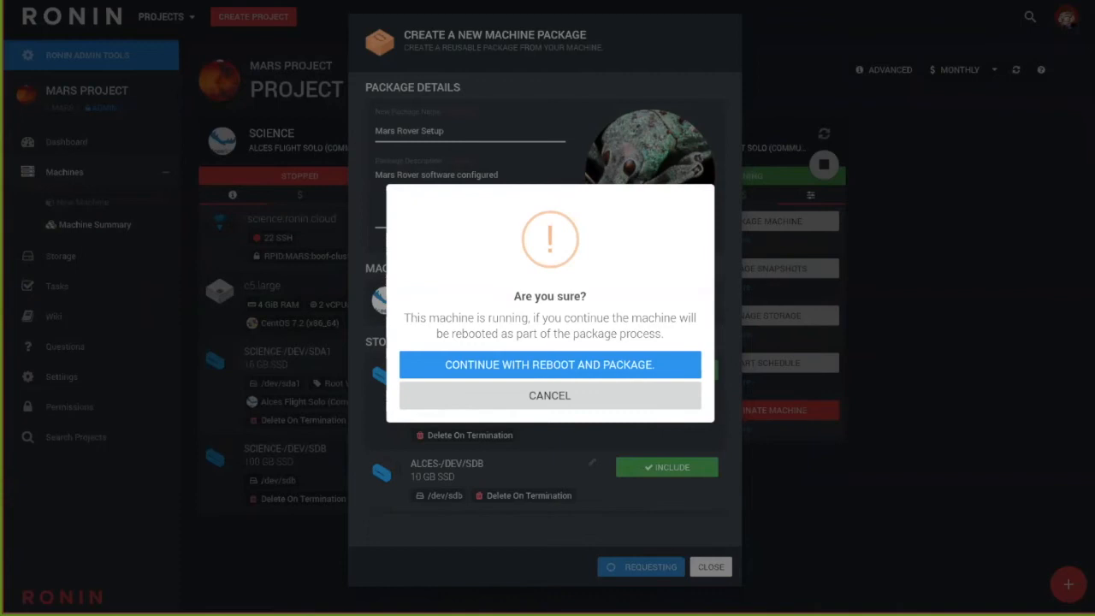
{"action": "key", "text": "Return"}
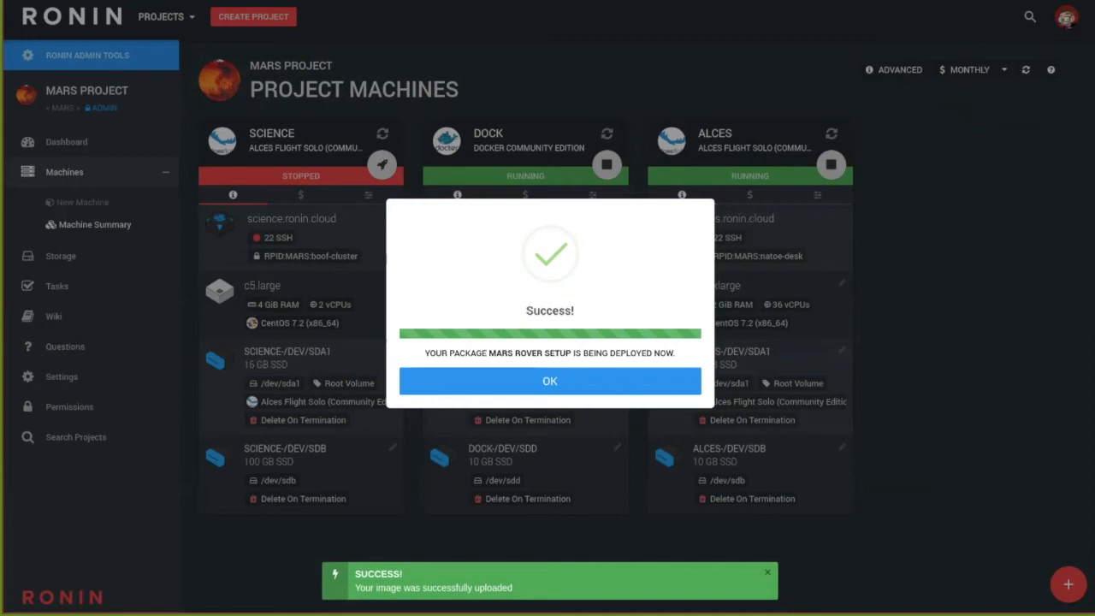
{"action": "key", "text": "Return"}
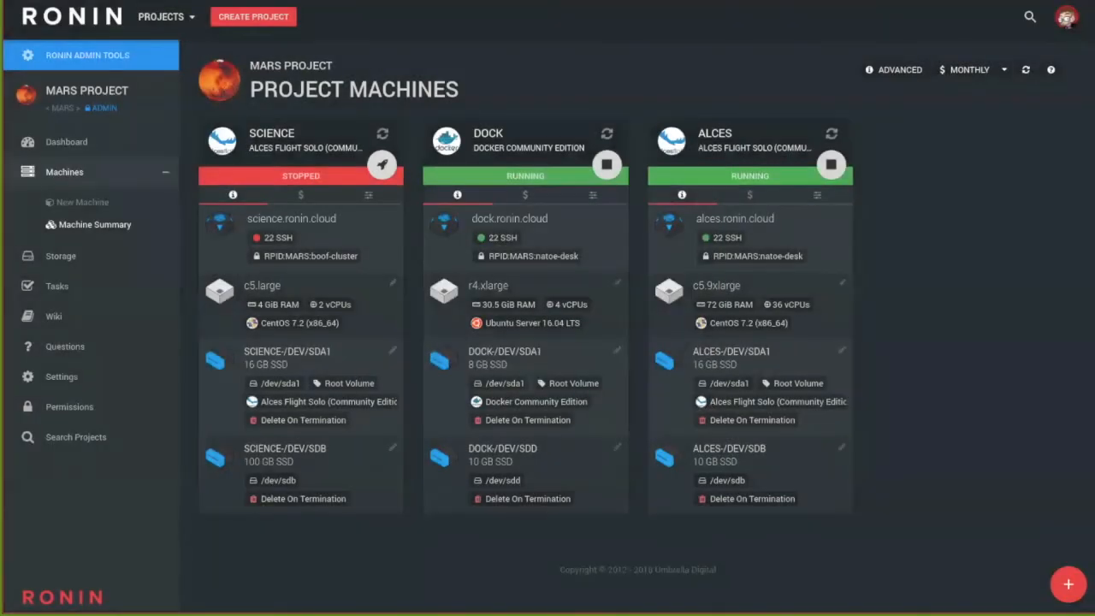
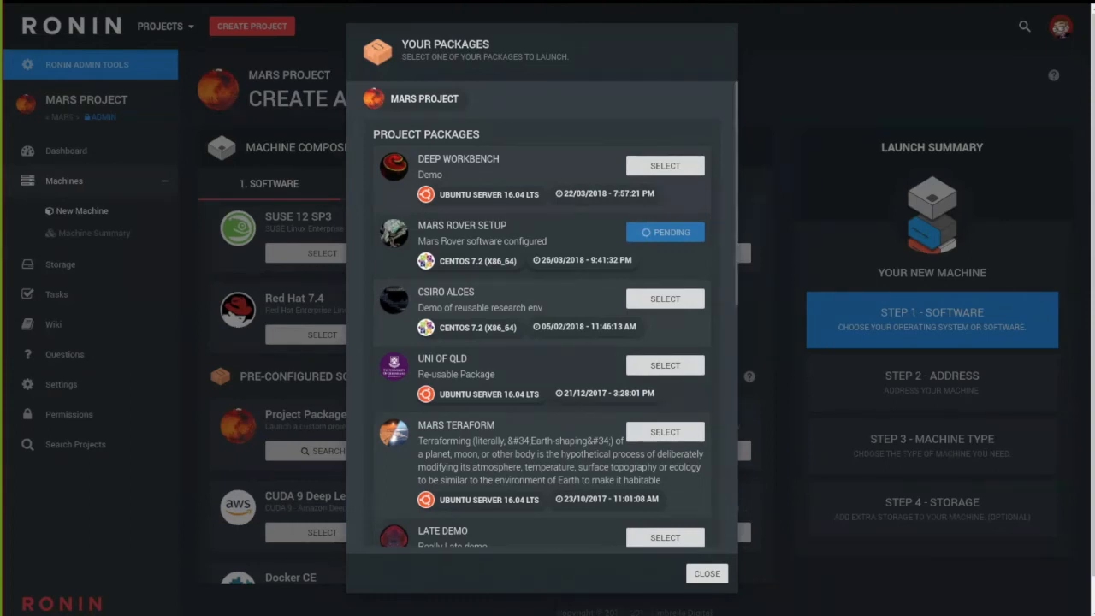
- Choose the DEEP WORKBENCH project package as the new machine's software and close the package list
{"action": "left_click", "coordinate": [666, 299]}
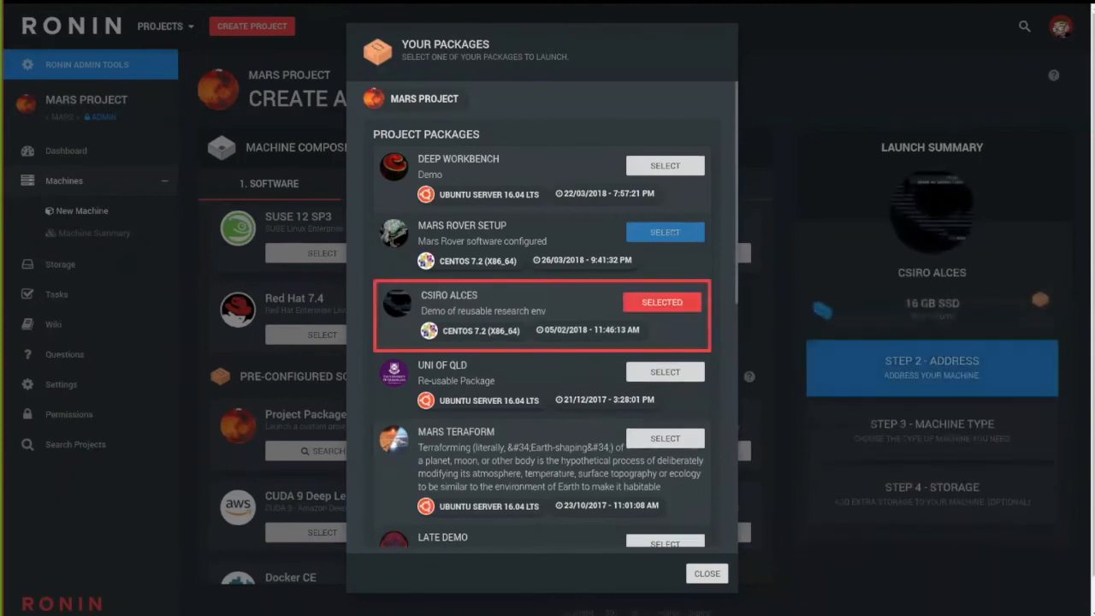
{"action": "left_click", "coordinate": [664, 165]}
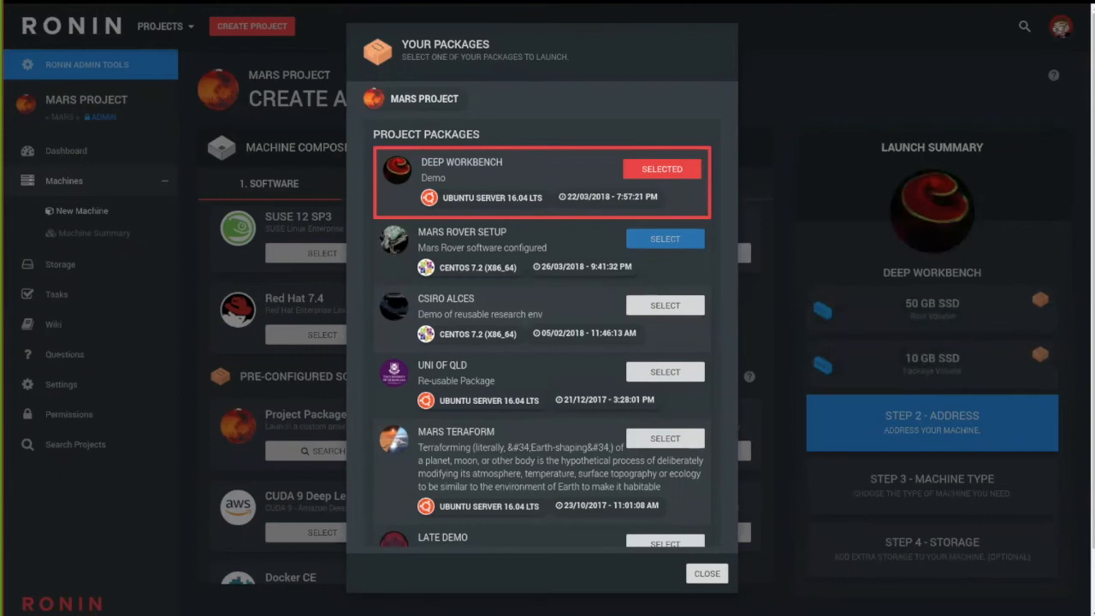
{"action": "left_click", "coordinate": [706, 573]}
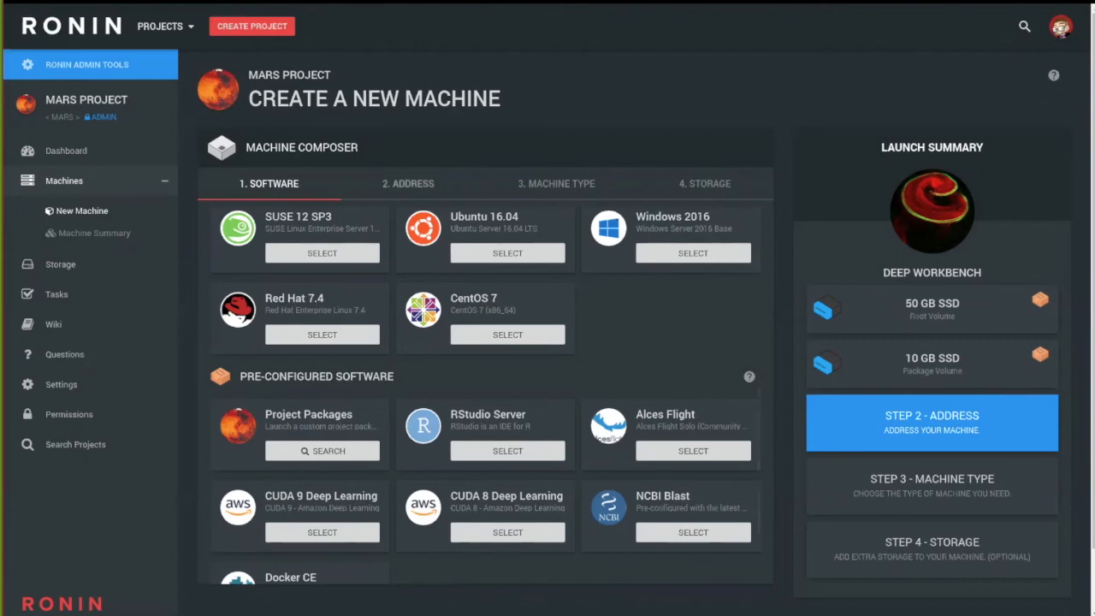
- Give the new machine the web address rover-clone and select that address for it
{"action": "left_click", "coordinate": [408, 183]}
{"action": "left_click", "coordinate": [359, 311]}
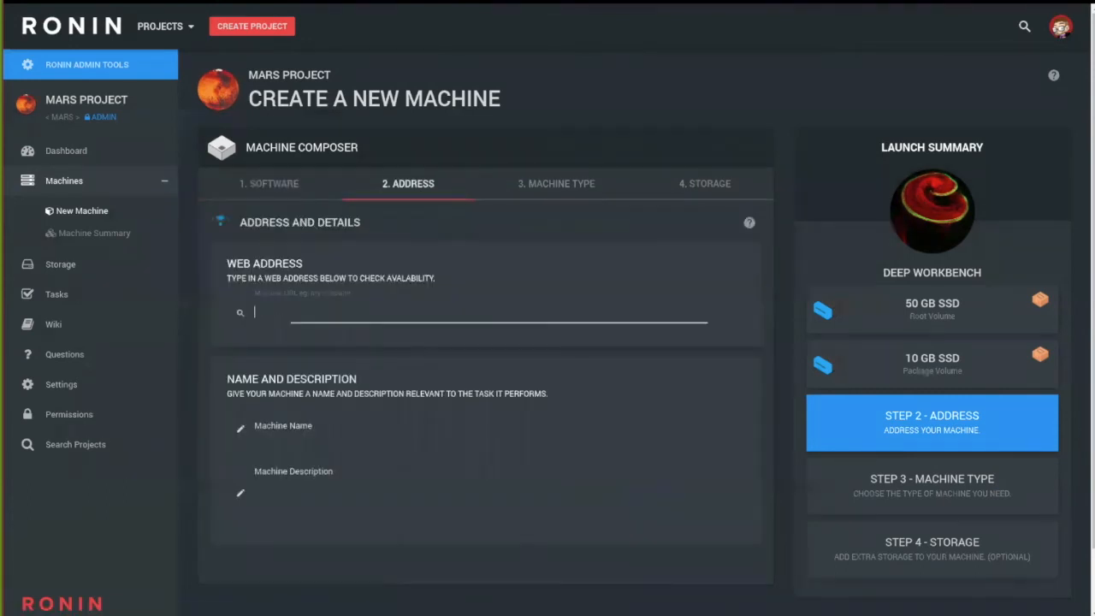
{"action": "type", "text": "rover-clone"}
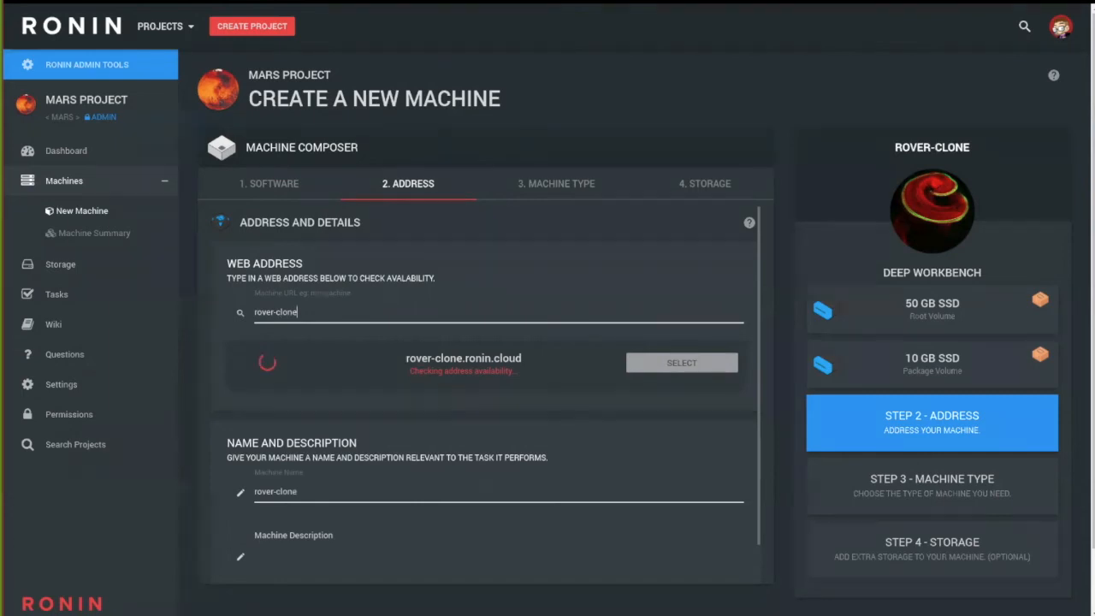
{"action": "left_click", "coordinate": [682, 363]}
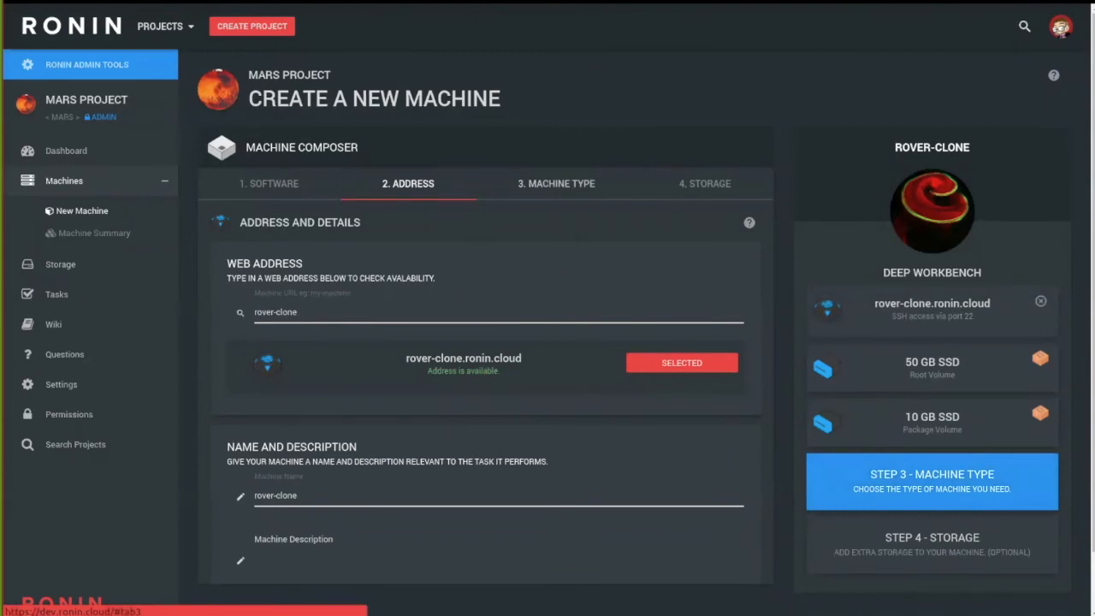
- Select the memory optimised r4.4xlarge machine type with 16 vCPUs and 122 GiB of memory for rover-clone
{"action": "left_click", "coordinate": [556, 183]}
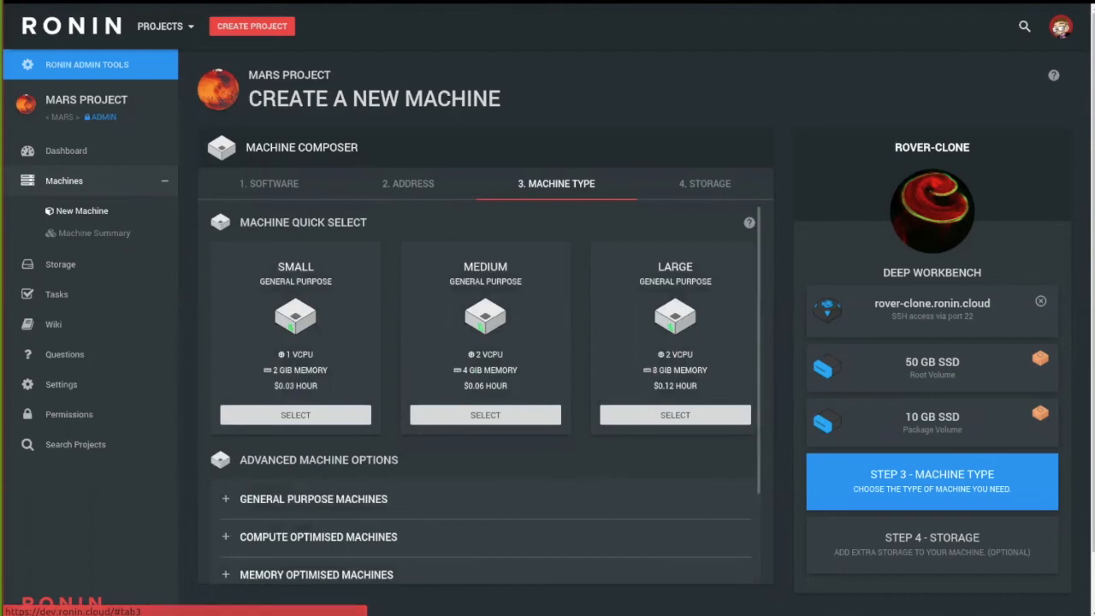
{"action": "scroll", "coordinate": [485, 385], "scroll_direction": "down", "scroll_amount": 3}
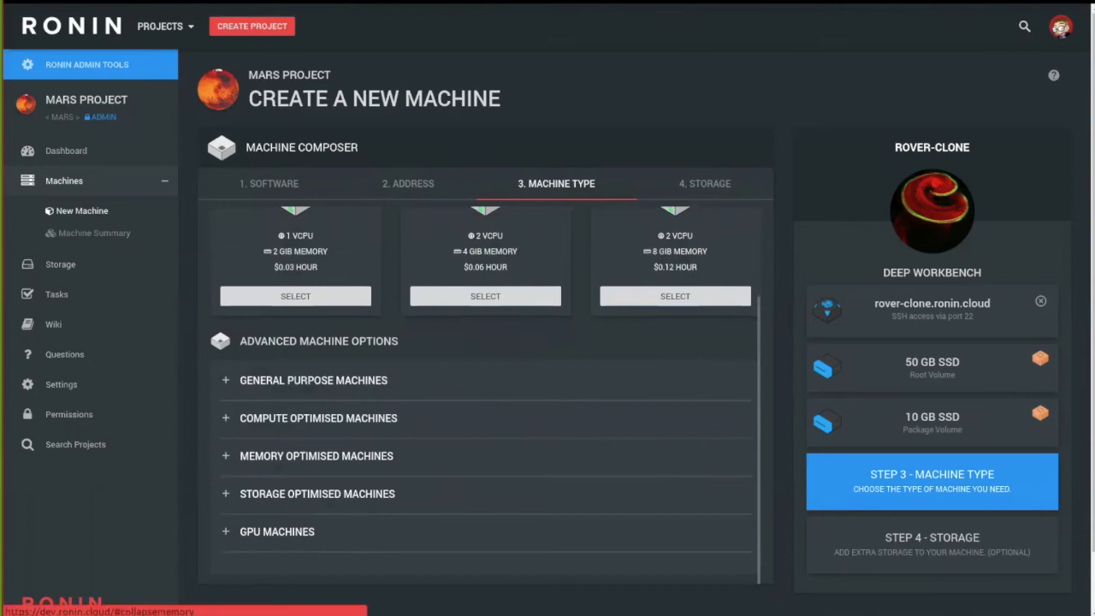
{"action": "left_click", "coordinate": [316, 456]}
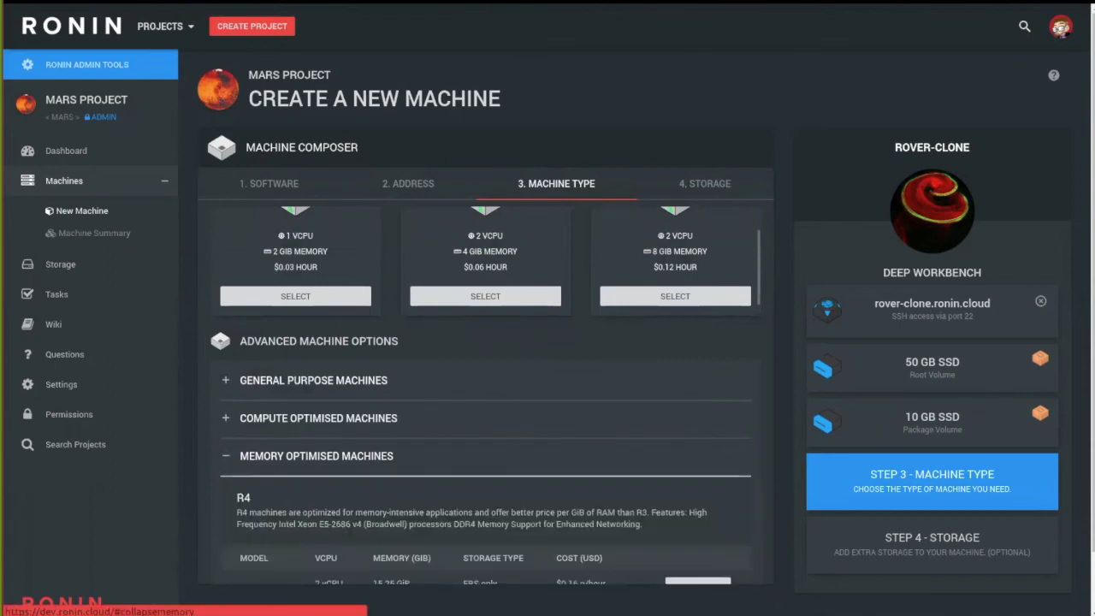
{"action": "scroll", "coordinate": [485, 385], "scroll_direction": "down", "scroll_amount": 10}
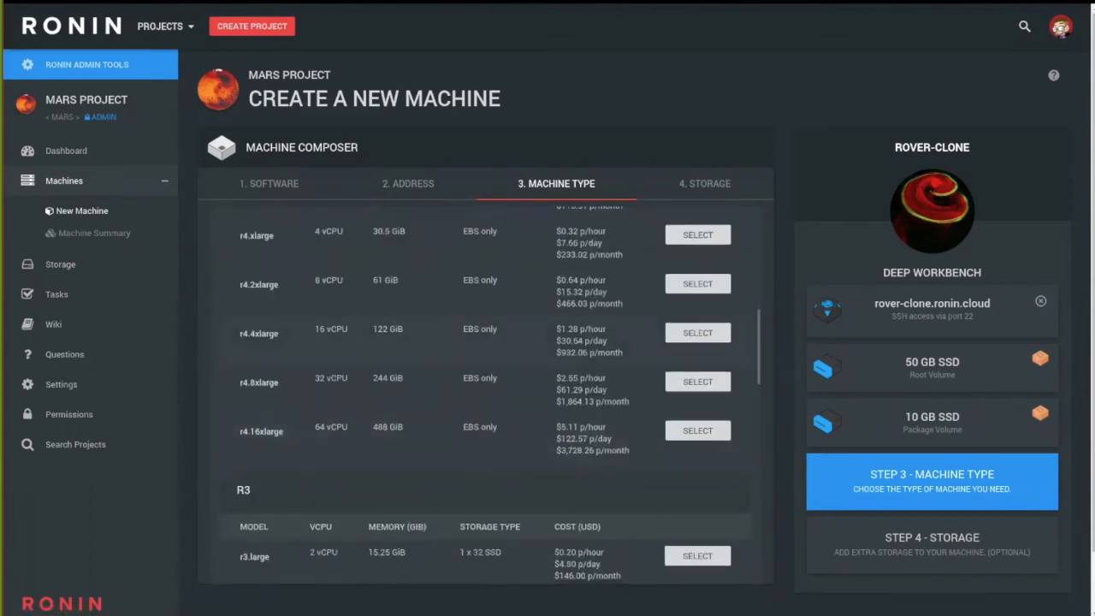
{"action": "left_click", "coordinate": [698, 333]}
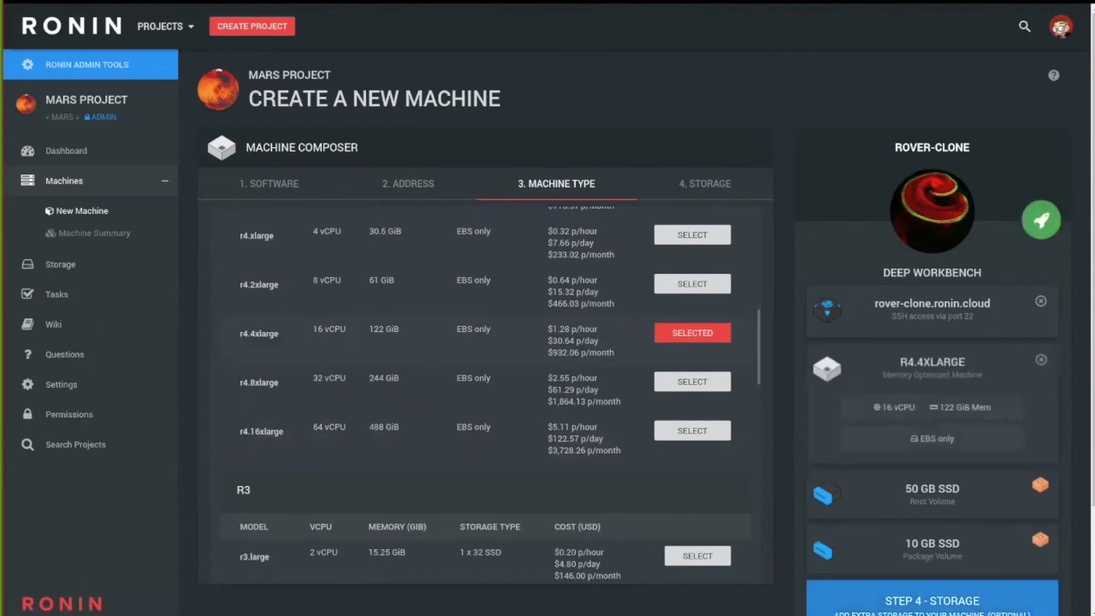
- Launch rover-clone without extra storage, using the RPID:MARS:NATOE-DESK SSH key, and show it in the project machines
{"action": "left_click", "coordinate": [705, 183]}
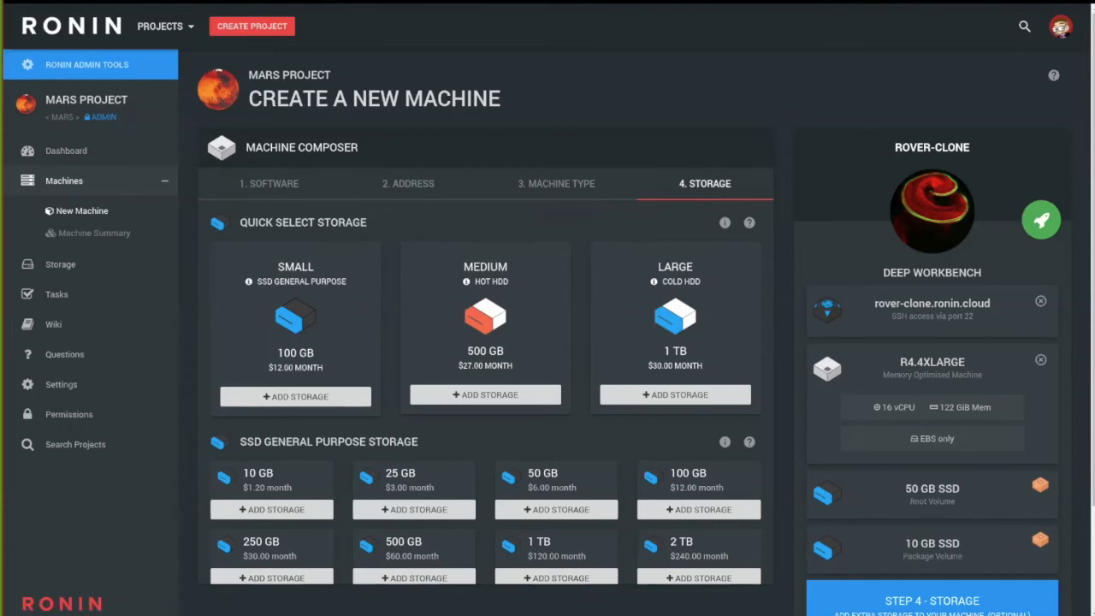
{"action": "left_click", "coordinate": [1041, 220]}
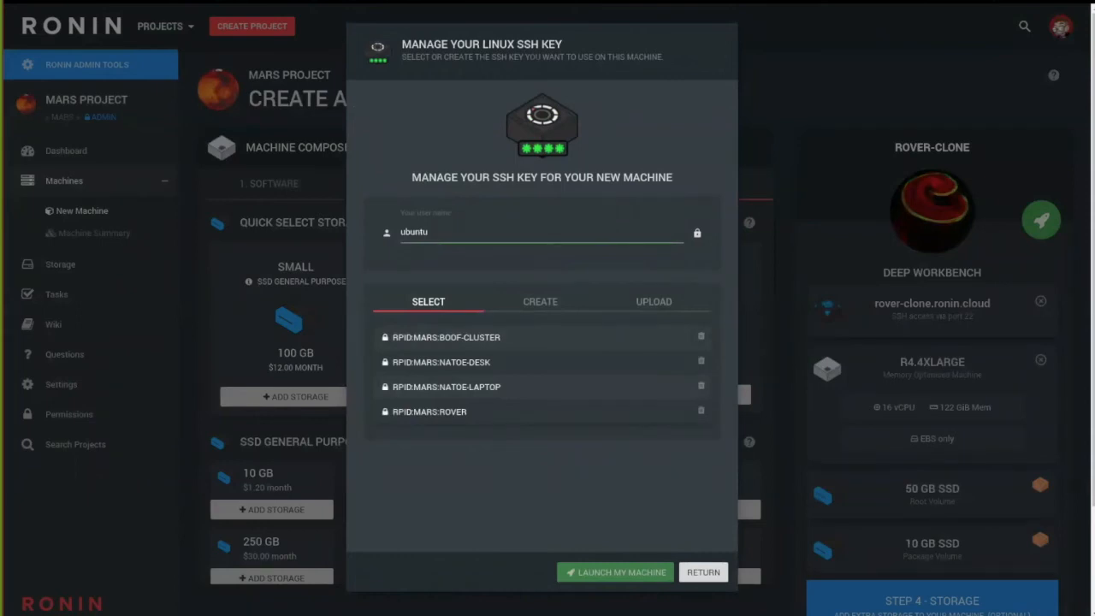
{"action": "left_click", "coordinate": [513, 362]}
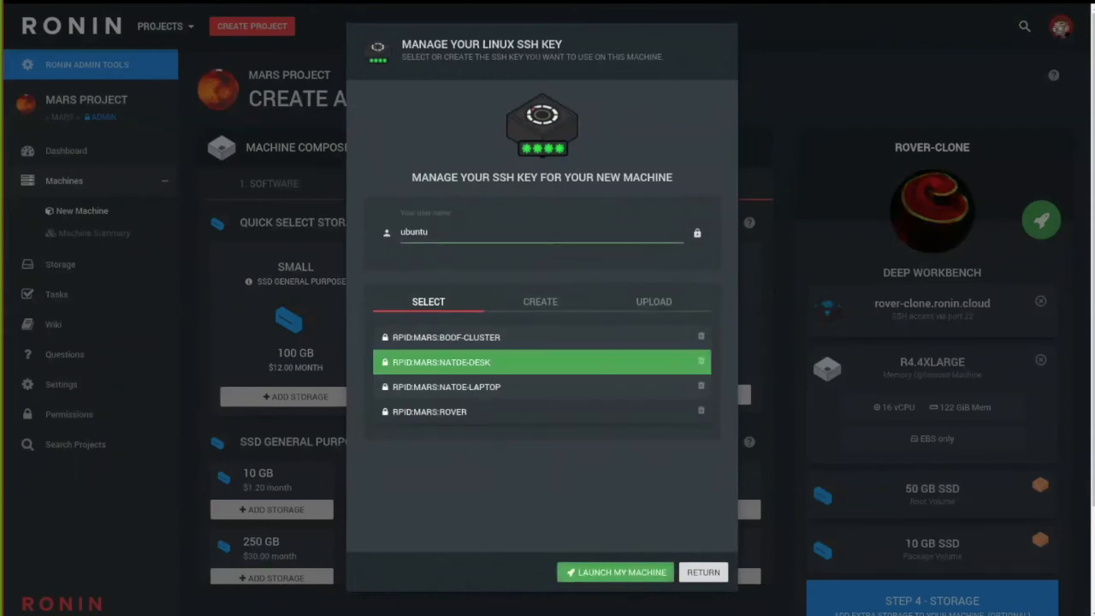
{"action": "left_click", "coordinate": [615, 572]}
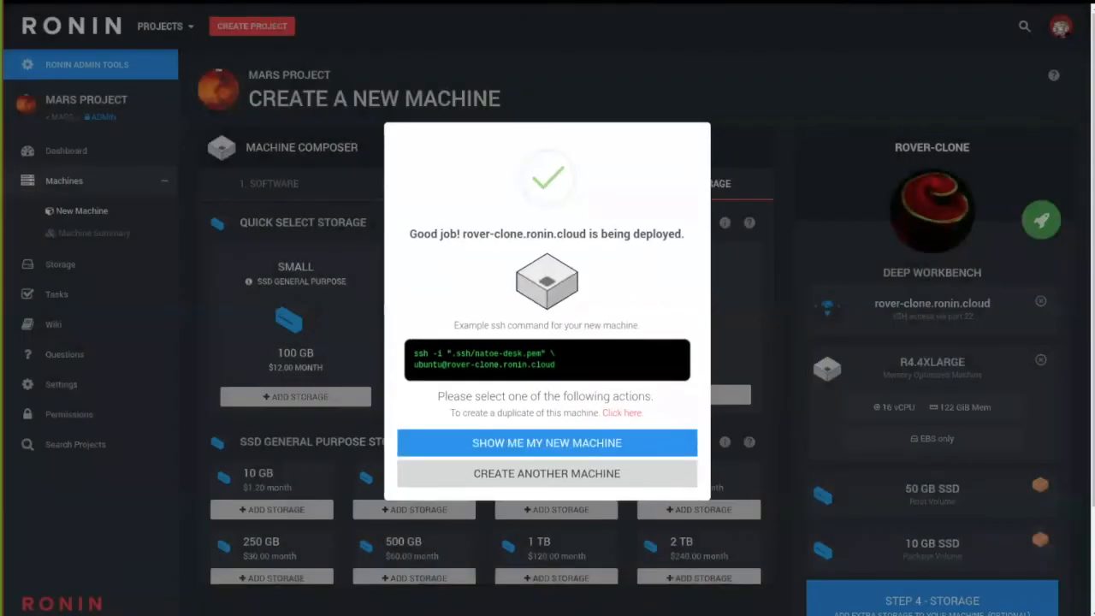
{"action": "left_click", "coordinate": [547, 443]}
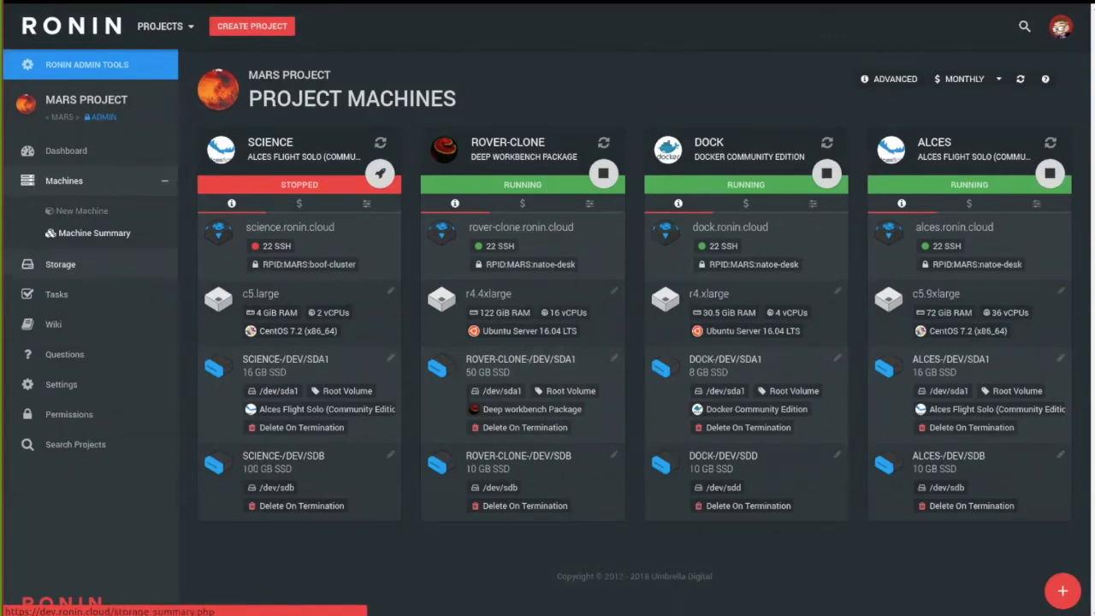
- Open the project's storage summary, view the deletion confirmation for the LARGE 1000 GB cold HDD volume and cancel it
{"action": "left_click", "coordinate": [60, 264]}
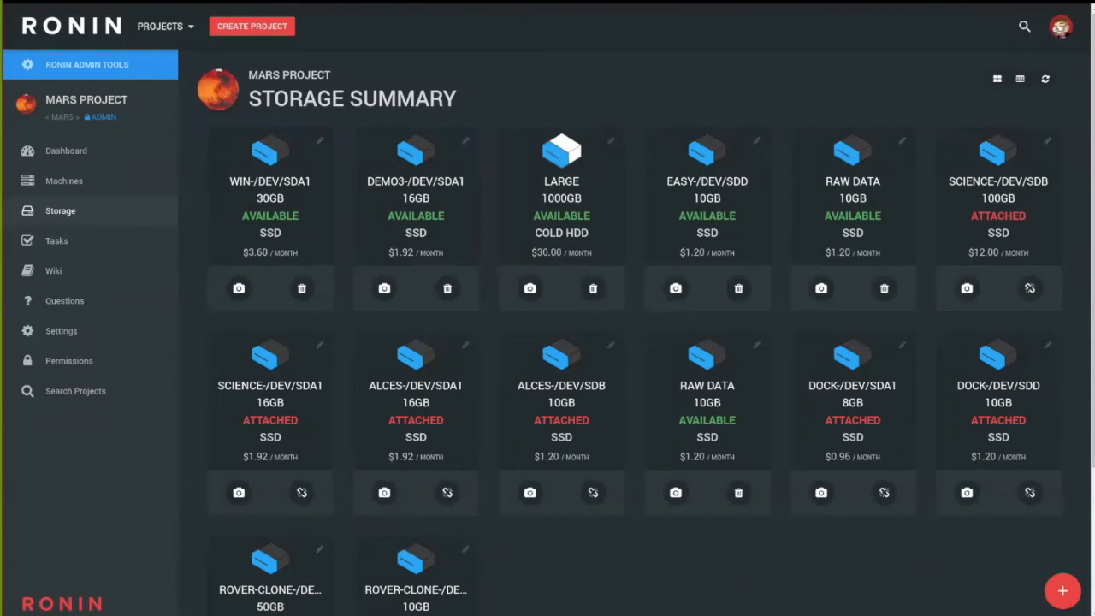
{"action": "left_click", "coordinate": [592, 289]}
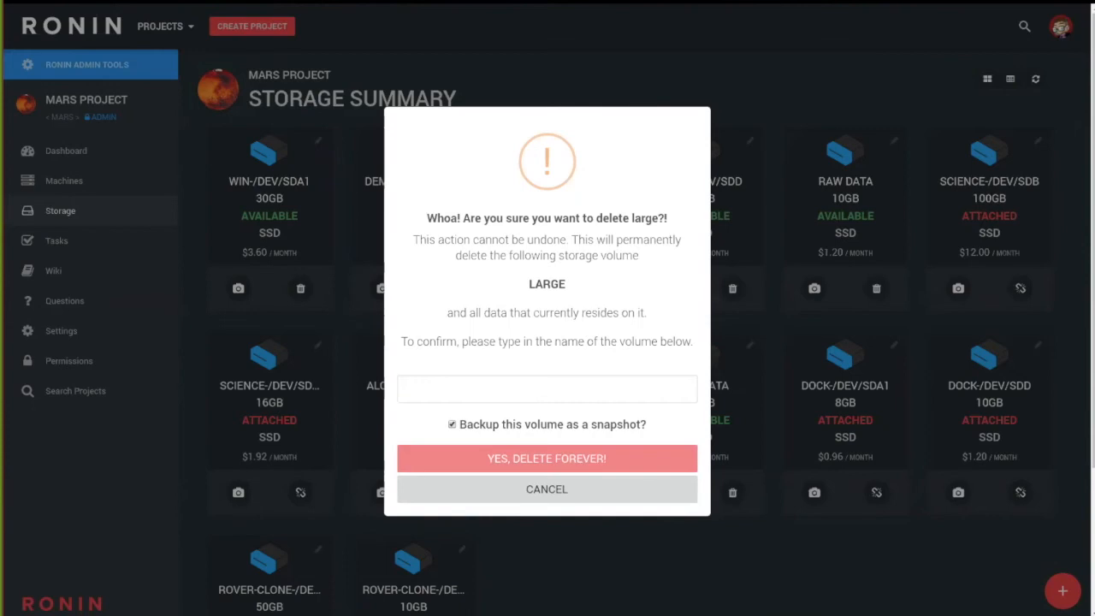
{"action": "key", "text": "Escape"}
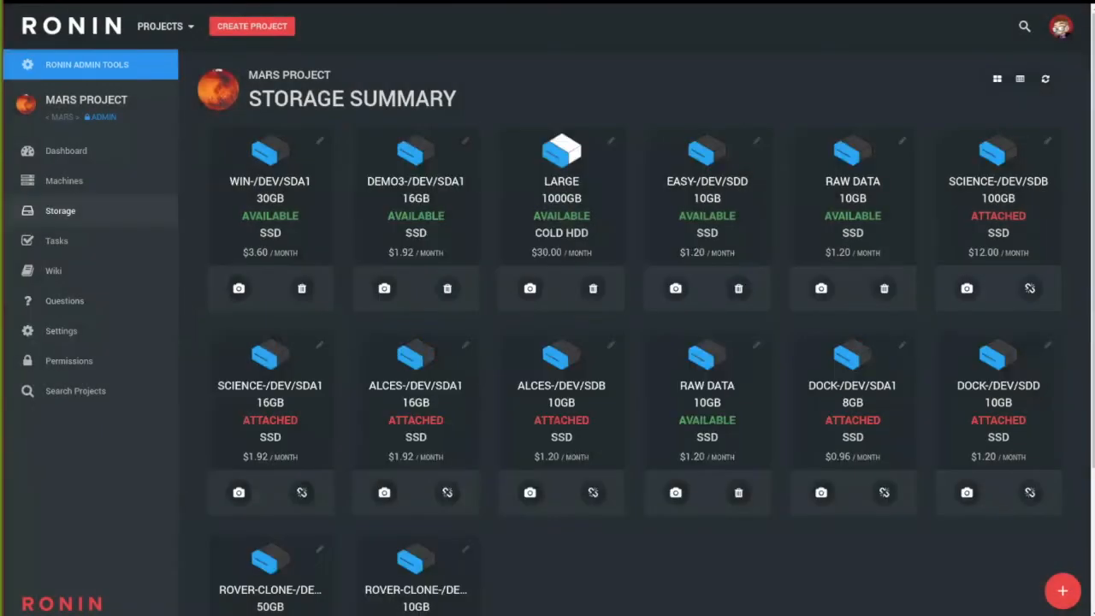
- Switch the storage summary to the table view, review the listed volumes and select all of them
{"action": "left_click", "coordinate": [1020, 79]}
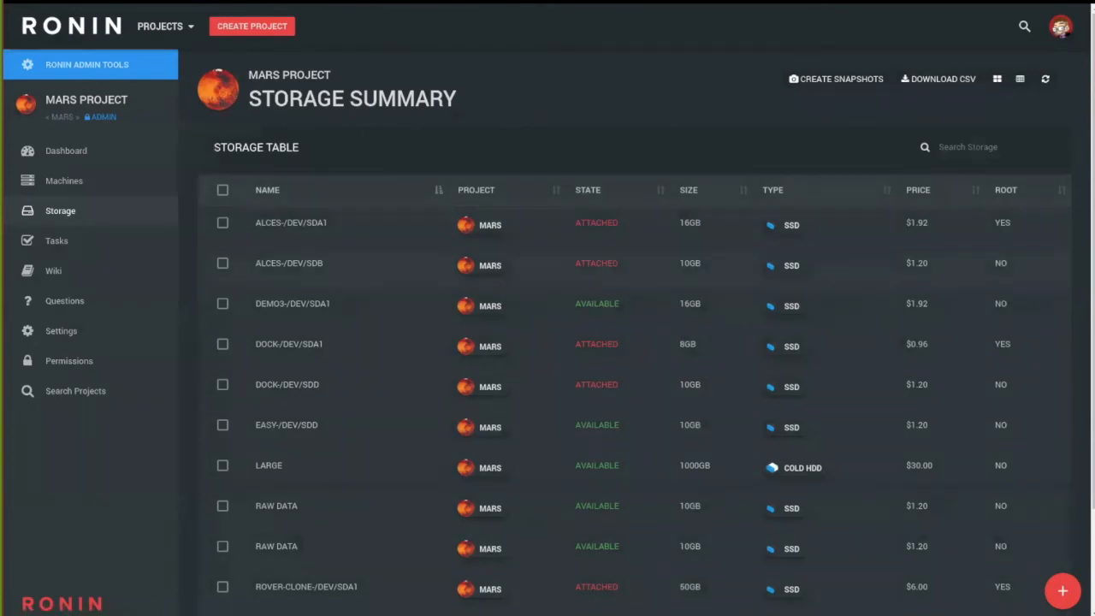
{"action": "scroll", "coordinate": [633, 342], "scroll_direction": "down", "scroll_amount": 2}
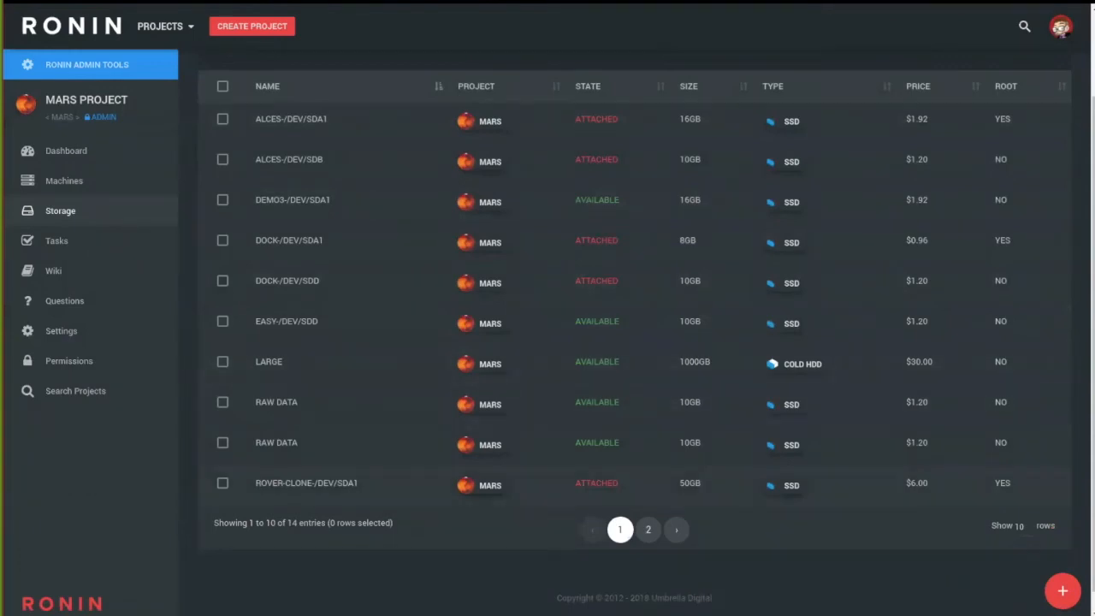
{"action": "scroll", "coordinate": [633, 342], "scroll_direction": "up", "scroll_amount": 2}
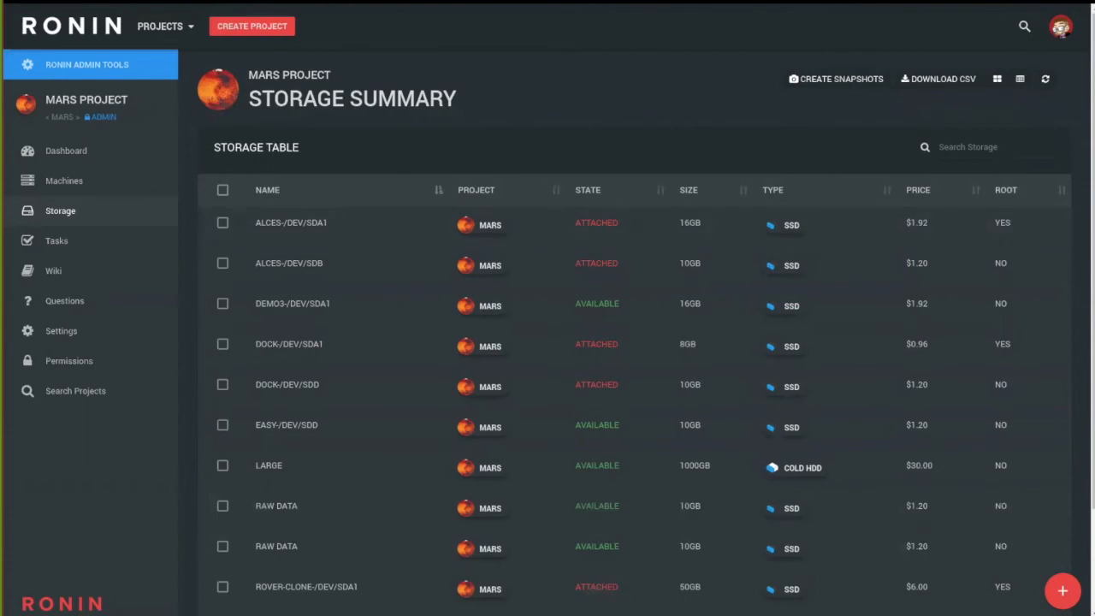
{"action": "left_click", "coordinate": [223, 190]}
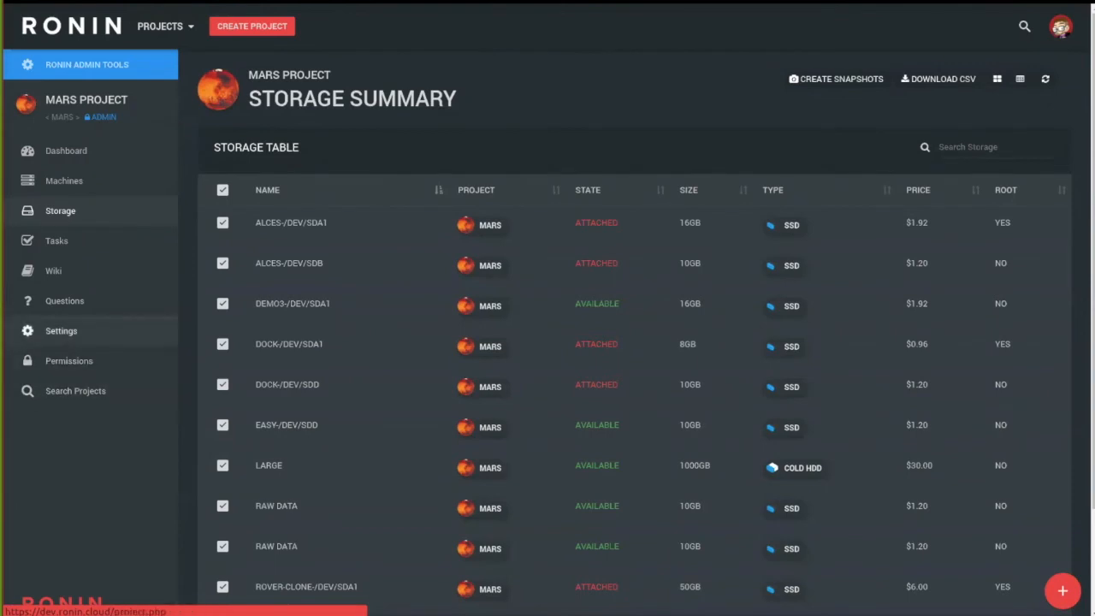
- Open the Mars Project's settings and review its details, tags, permissions, timeframe, budget and funding details
{"action": "left_click", "coordinate": [61, 331]}
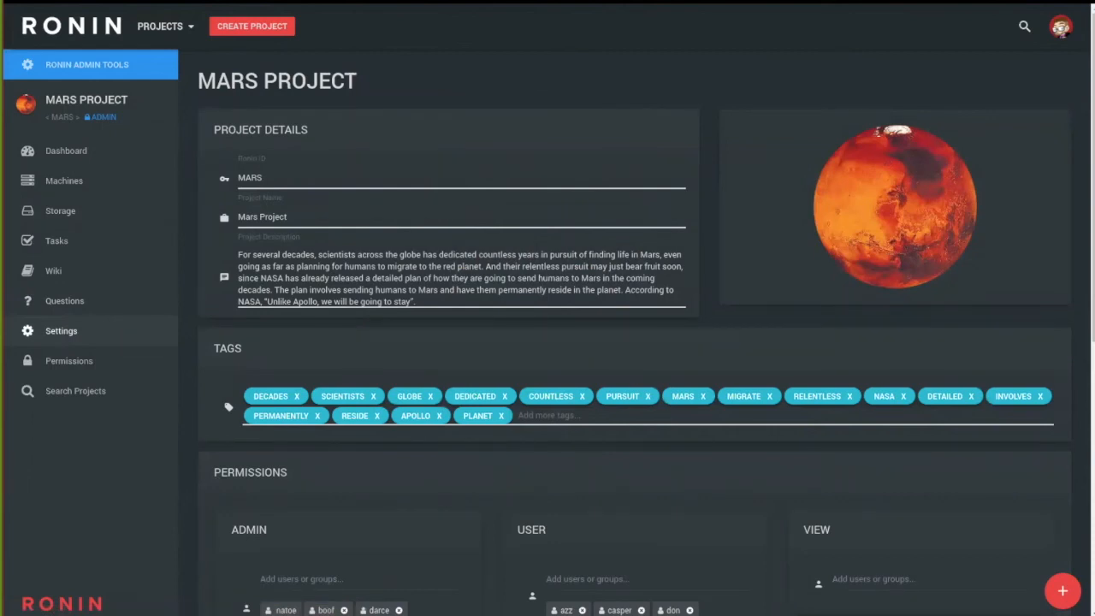
{"action": "scroll", "coordinate": [633, 325], "scroll_direction": "down", "scroll_amount": 1}
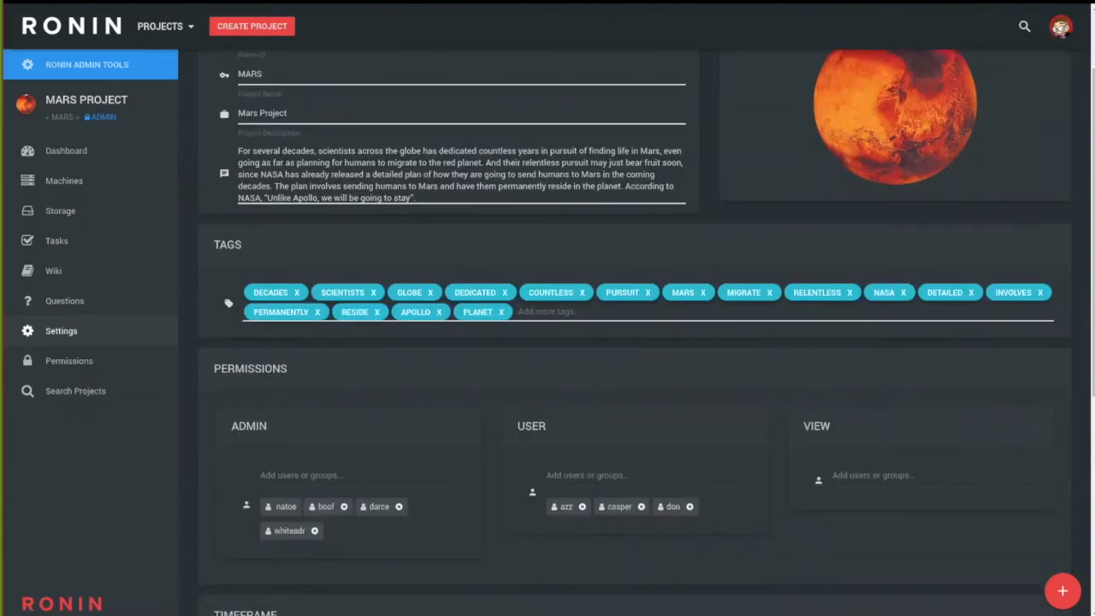
{"action": "scroll", "coordinate": [633, 325], "scroll_direction": "down", "scroll_amount": 1}
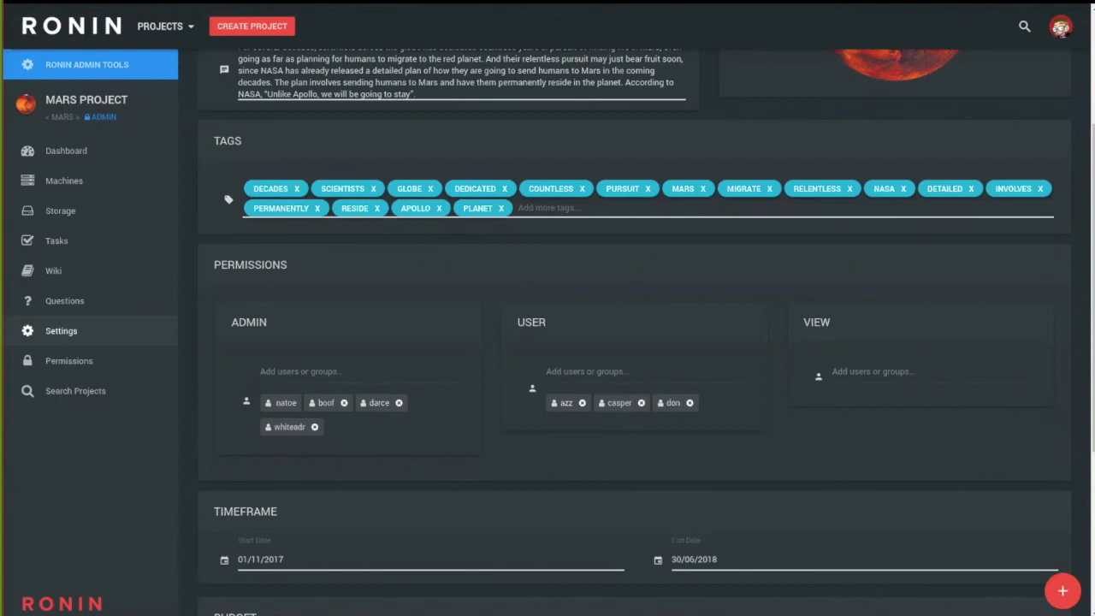
{"action": "scroll", "coordinate": [634, 342], "scroll_direction": "down", "scroll_amount": 3}
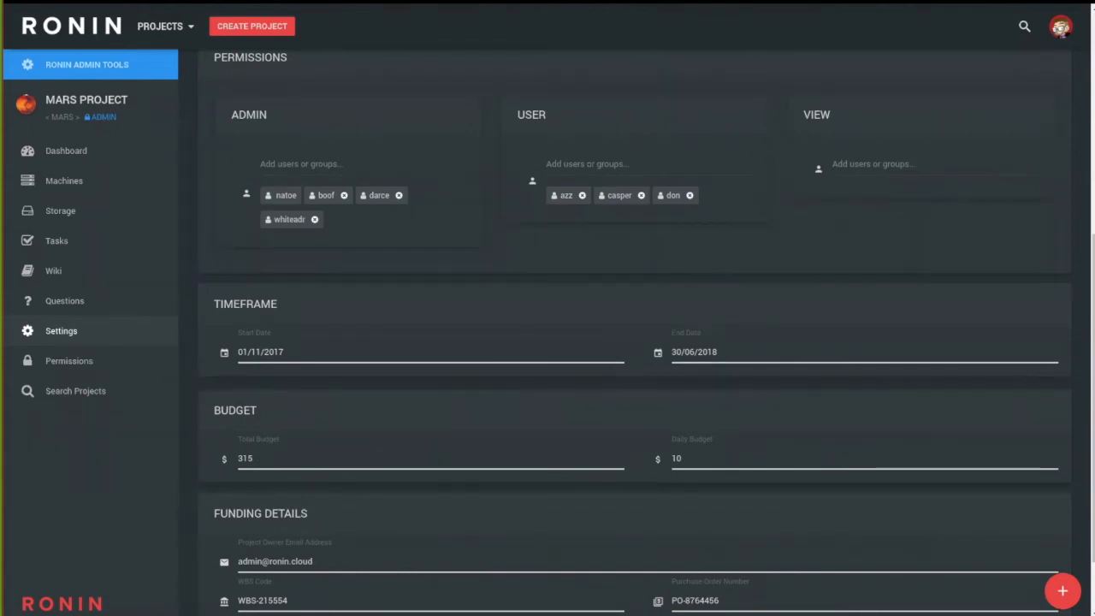
{"action": "scroll", "coordinate": [634, 342], "scroll_direction": "down", "scroll_amount": 2}
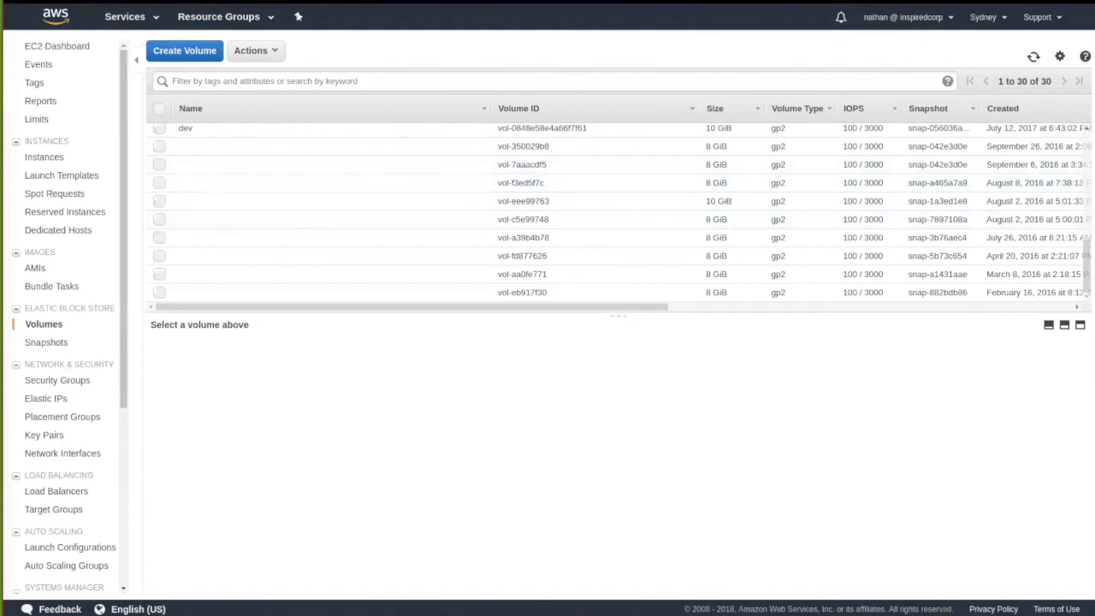
- In the AWS EC2 console, list the instances and filter them by the RPID tag value MARS
{"action": "left_click", "coordinate": [44, 157]}
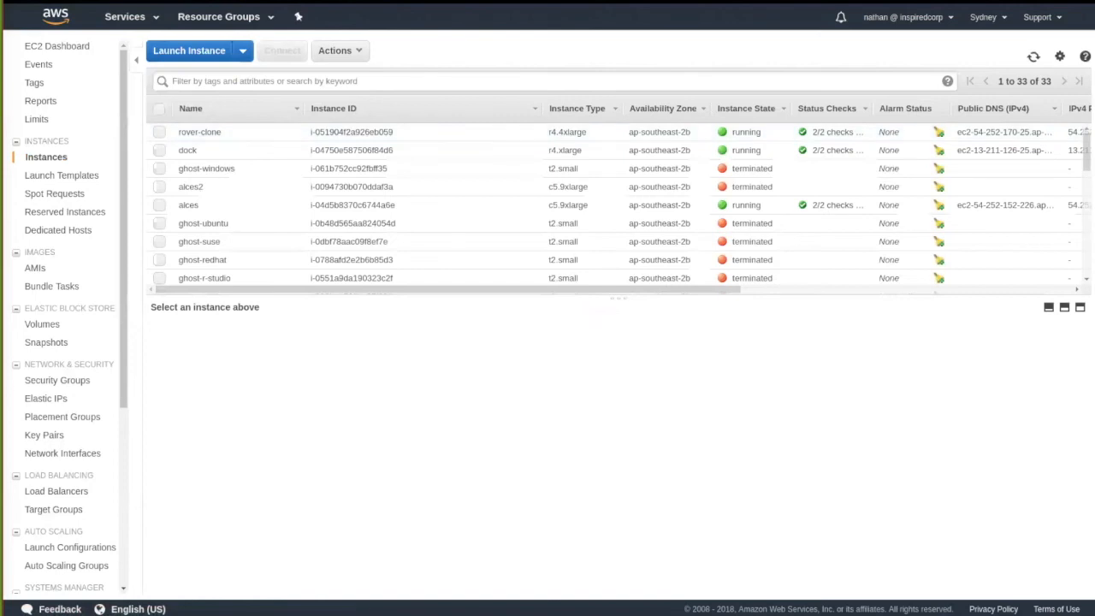
{"action": "left_click", "coordinate": [266, 81]}
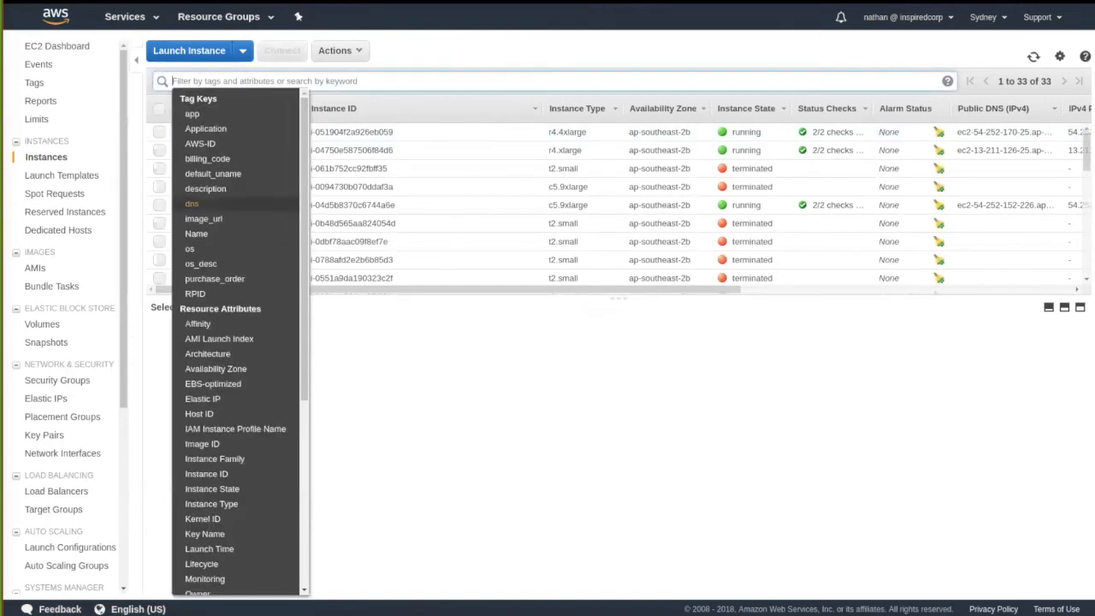
{"action": "left_click", "coordinate": [205, 294]}
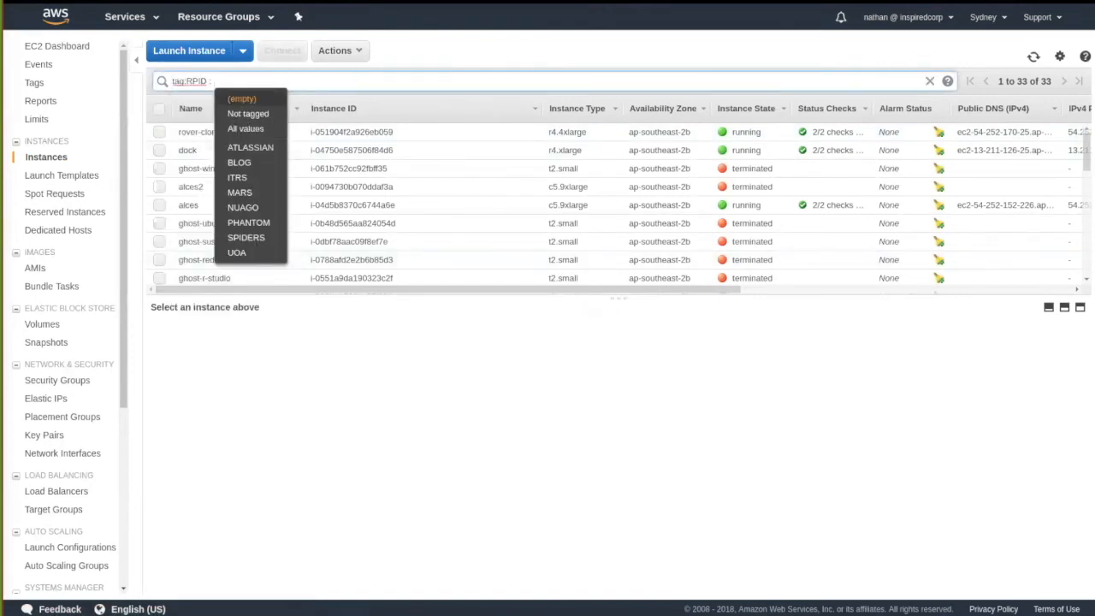
{"action": "left_click", "coordinate": [239, 193]}
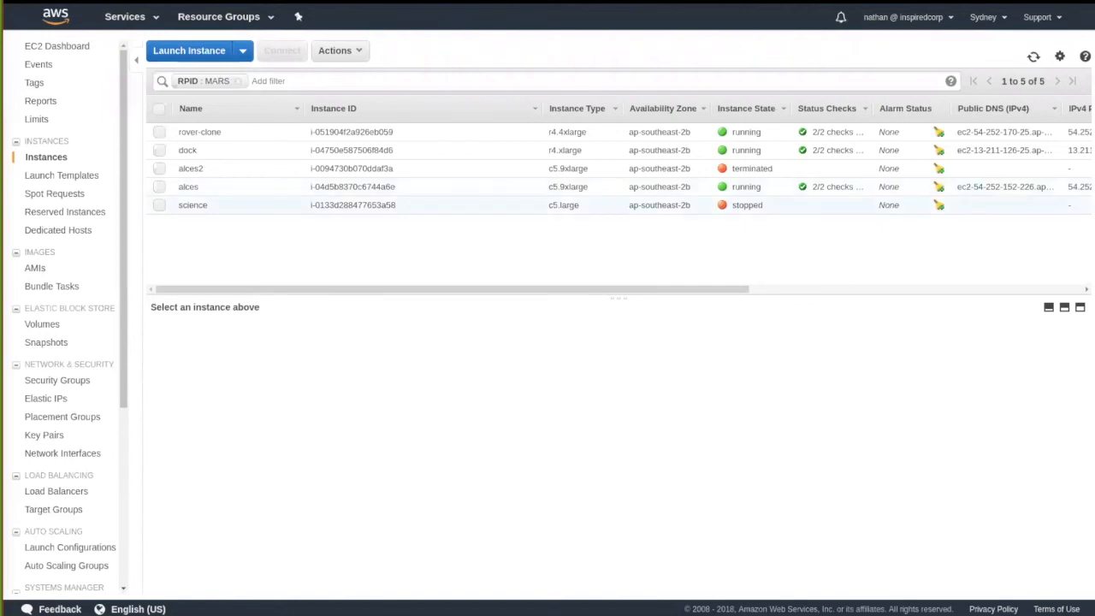
- Select the alces instance and display its tags in an enlarged details pane
{"action": "left_click", "coordinate": [445, 186]}
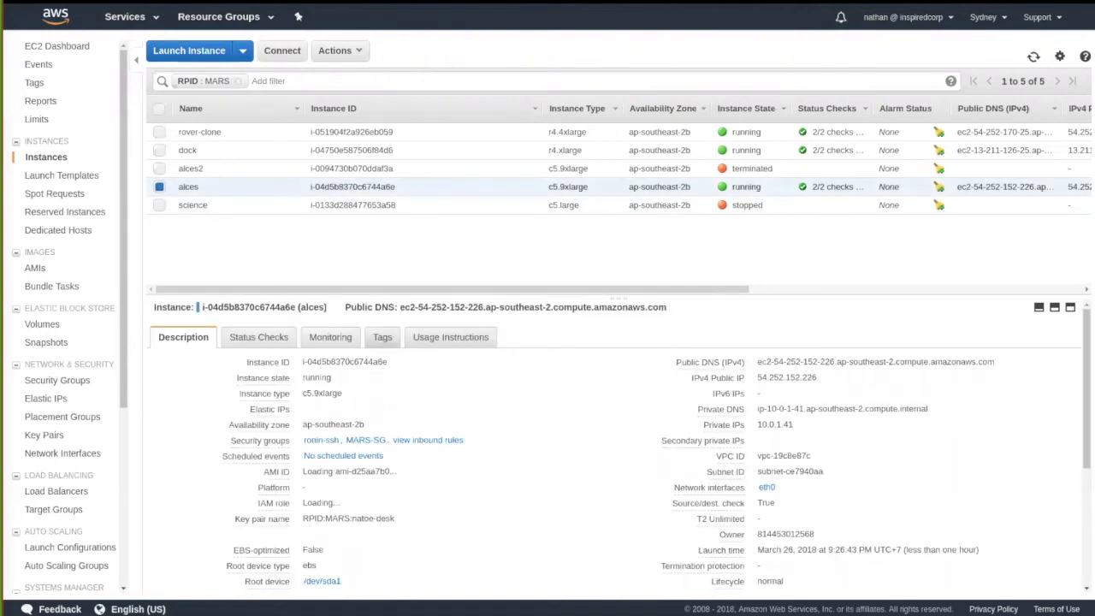
{"action": "left_click", "coordinate": [382, 337]}
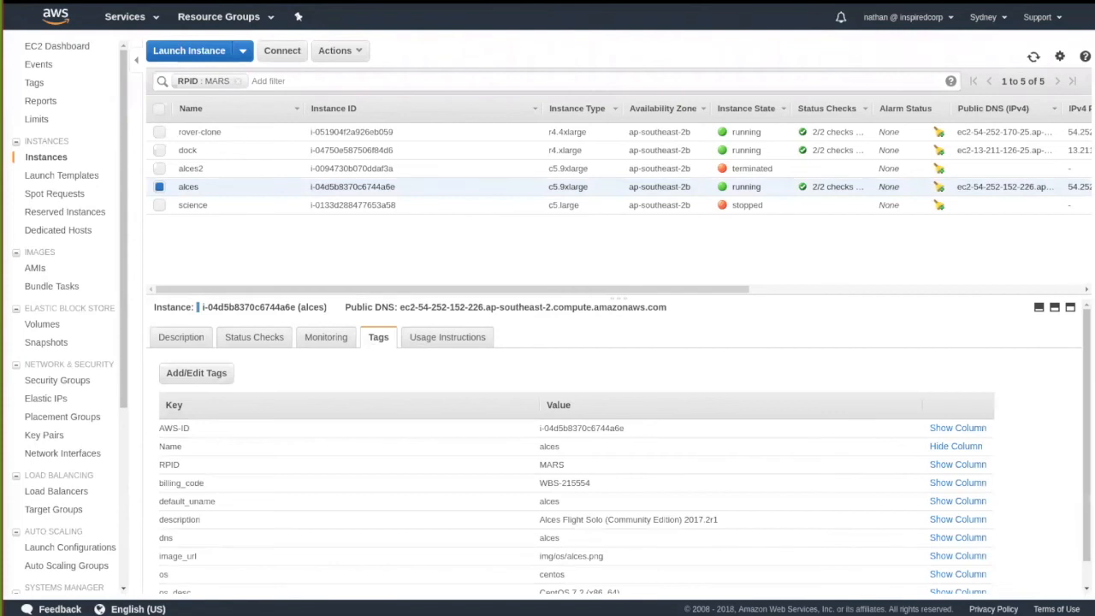
{"action": "left_click_drag", "start_coordinate": [619, 299], "coordinate": [618, 224]}
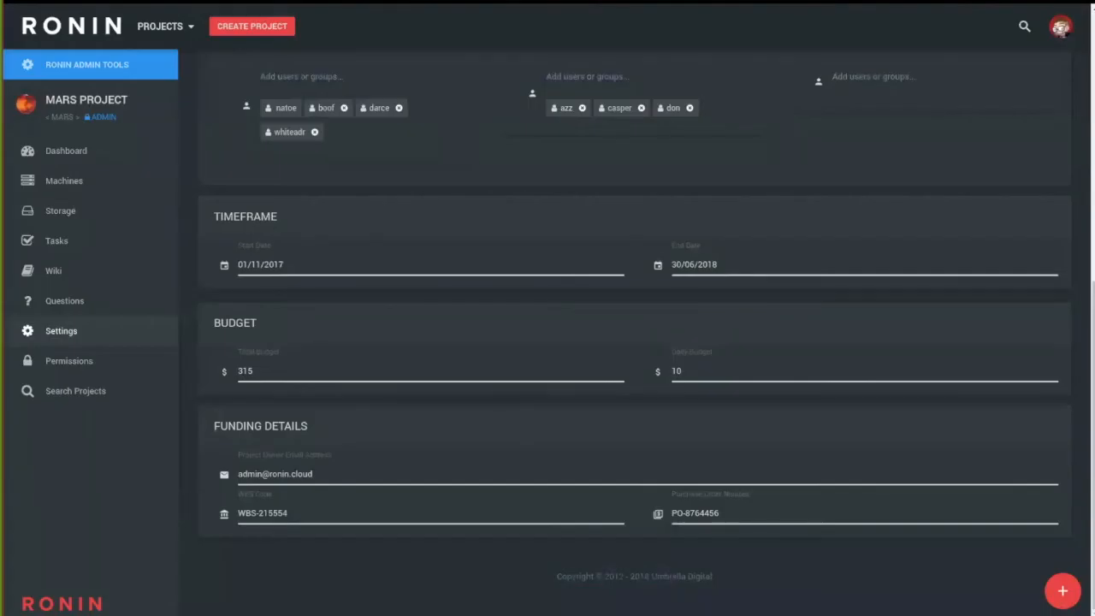
- Back in RONIN, open the admin tools' budget management and sort the projects by highest spend
{"action": "scroll", "coordinate": [635, 334], "scroll_direction": "up", "scroll_amount": 5}
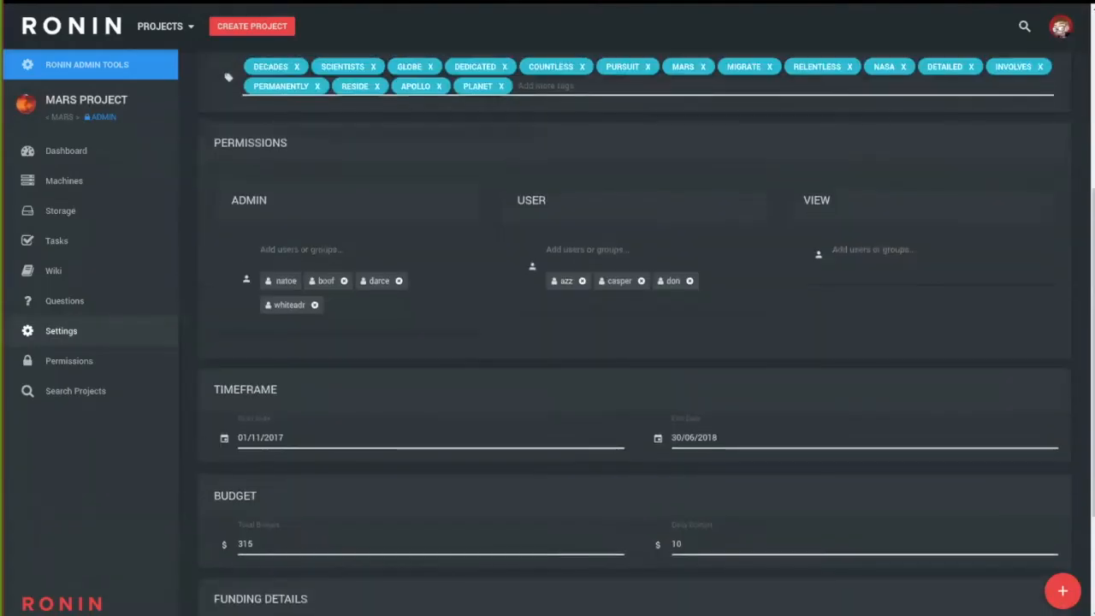
{"action": "scroll", "coordinate": [635, 333], "scroll_direction": "up", "scroll_amount": 1}
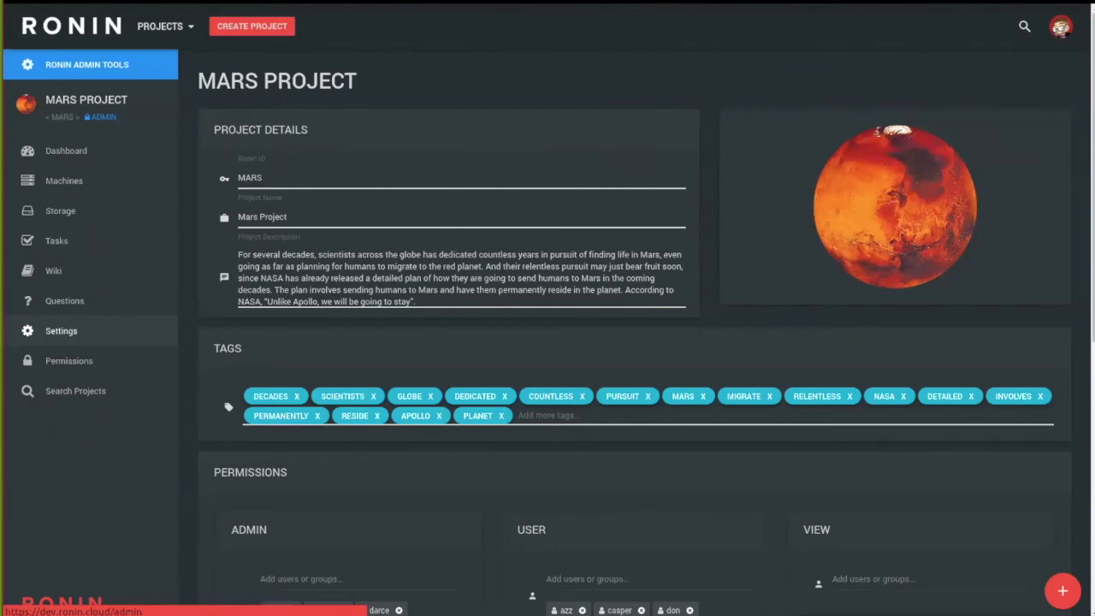
{"action": "left_click", "coordinate": [88, 65]}
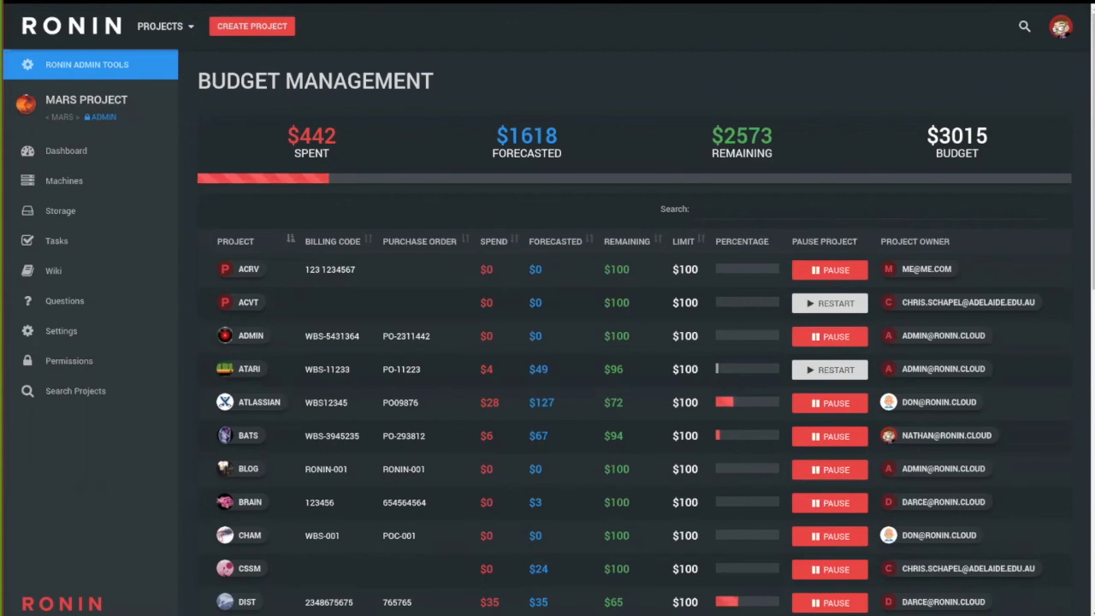
{"action": "left_click", "coordinate": [495, 241]}
{"action": "left_click", "coordinate": [494, 241]}
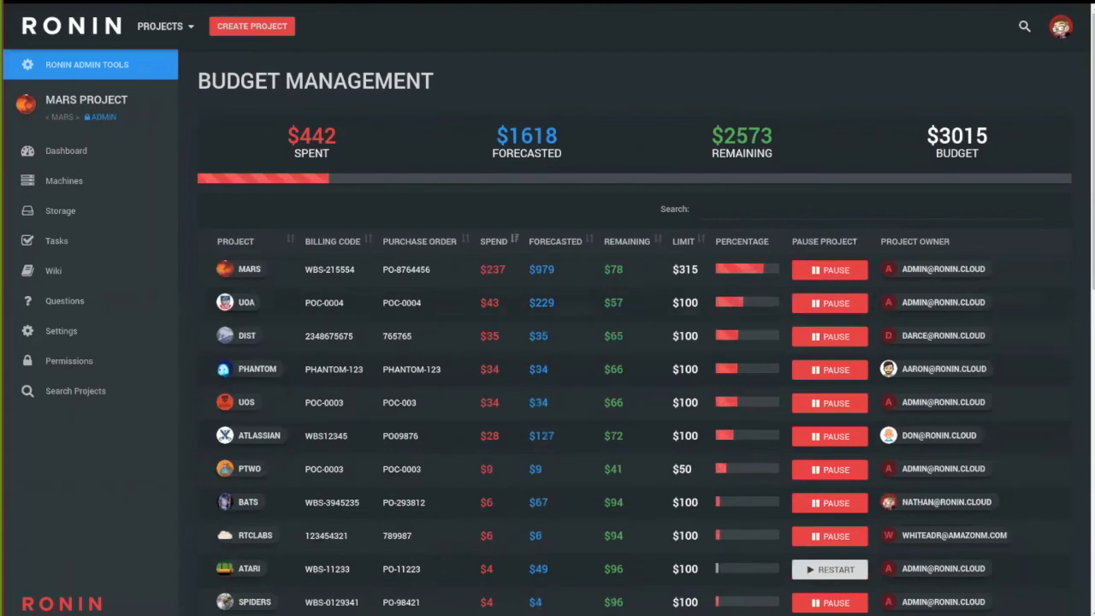
- Pause the MARS project, stopping all its running machines, refresh the project list and go to the dashboard
{"action": "scroll", "coordinate": [633, 385], "scroll_direction": "down", "scroll_amount": 1}
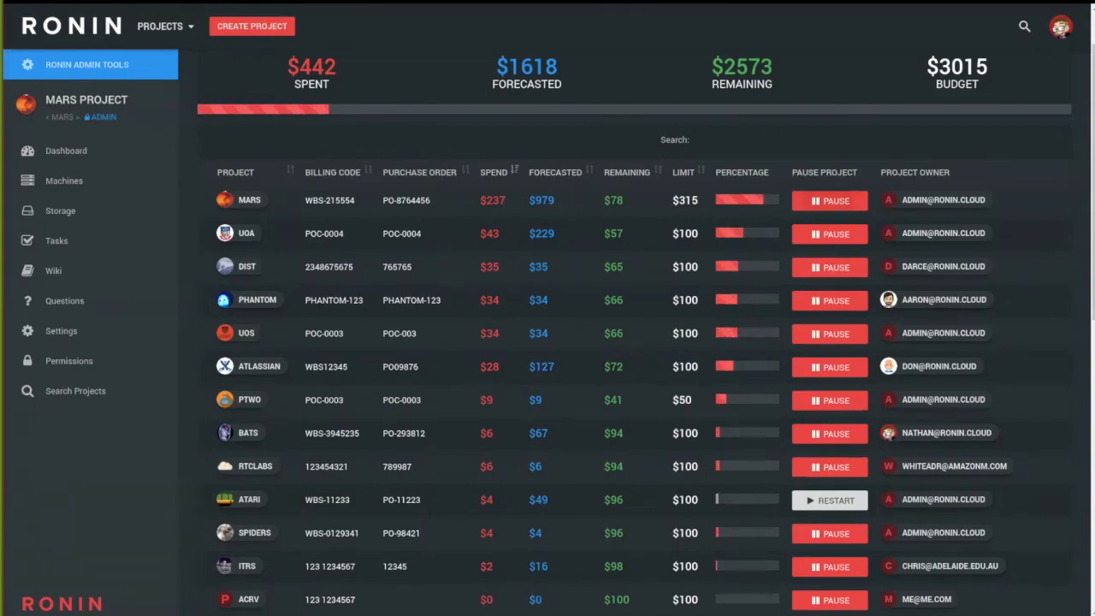
{"action": "left_click", "coordinate": [830, 201]}
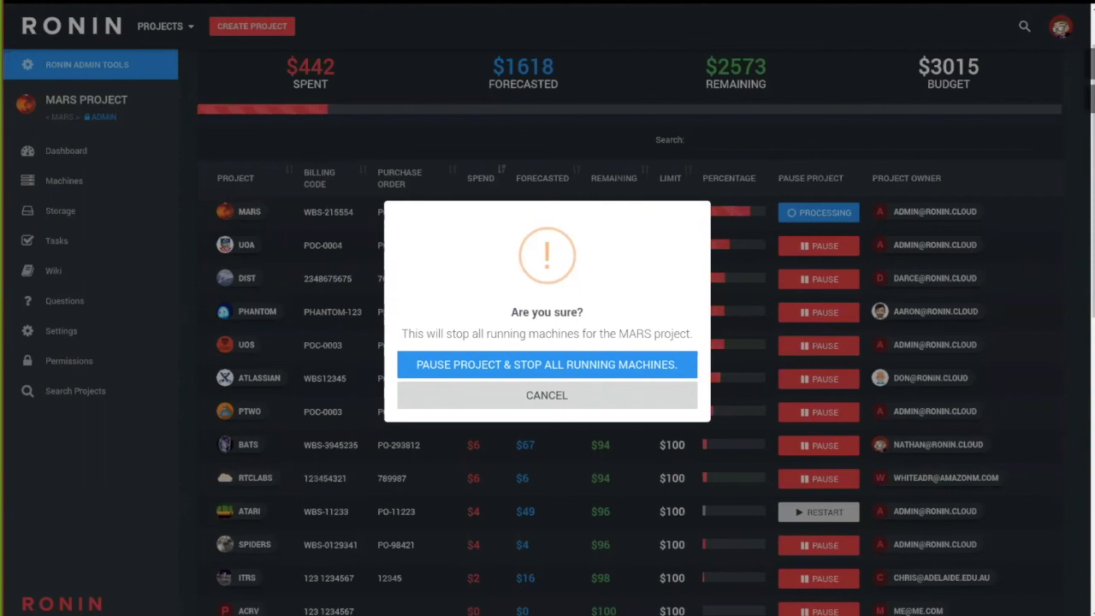
{"action": "key", "text": "Return"}
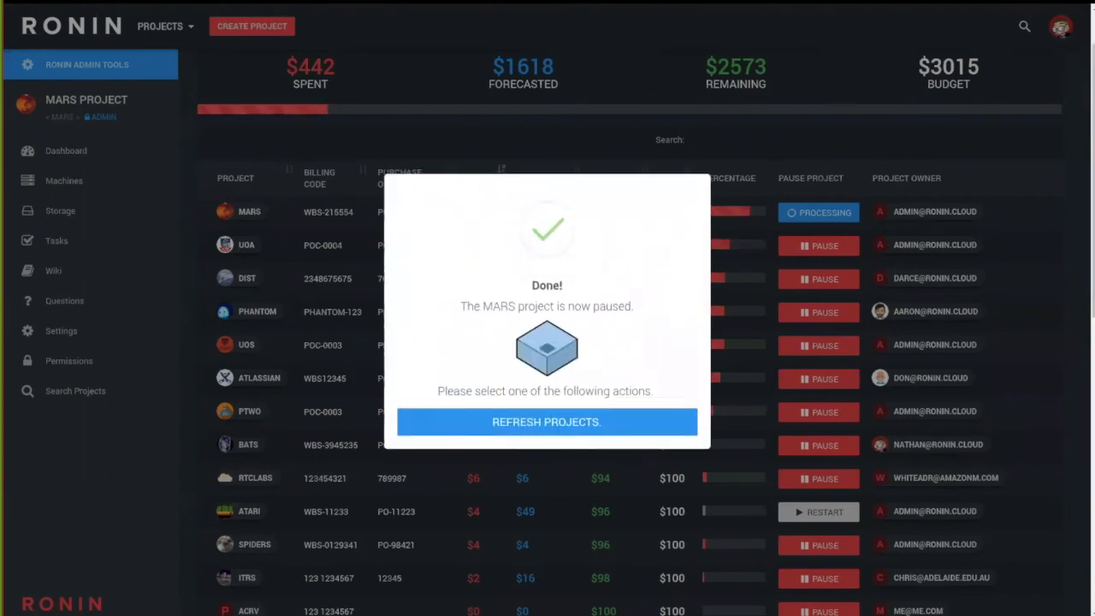
{"action": "key", "text": "Return"}
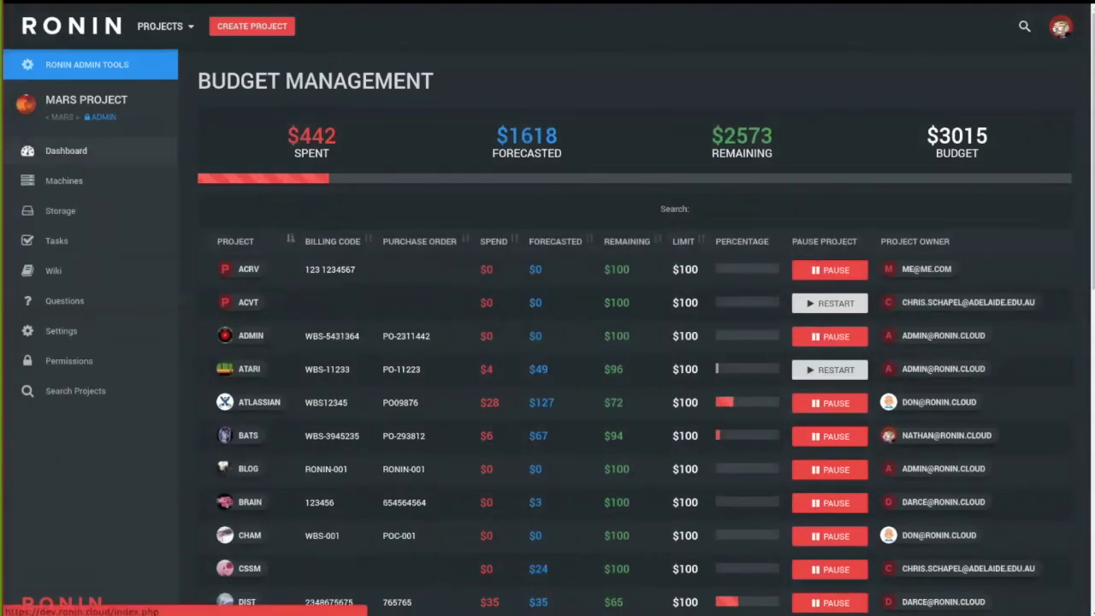
{"action": "left_click", "coordinate": [66, 150]}
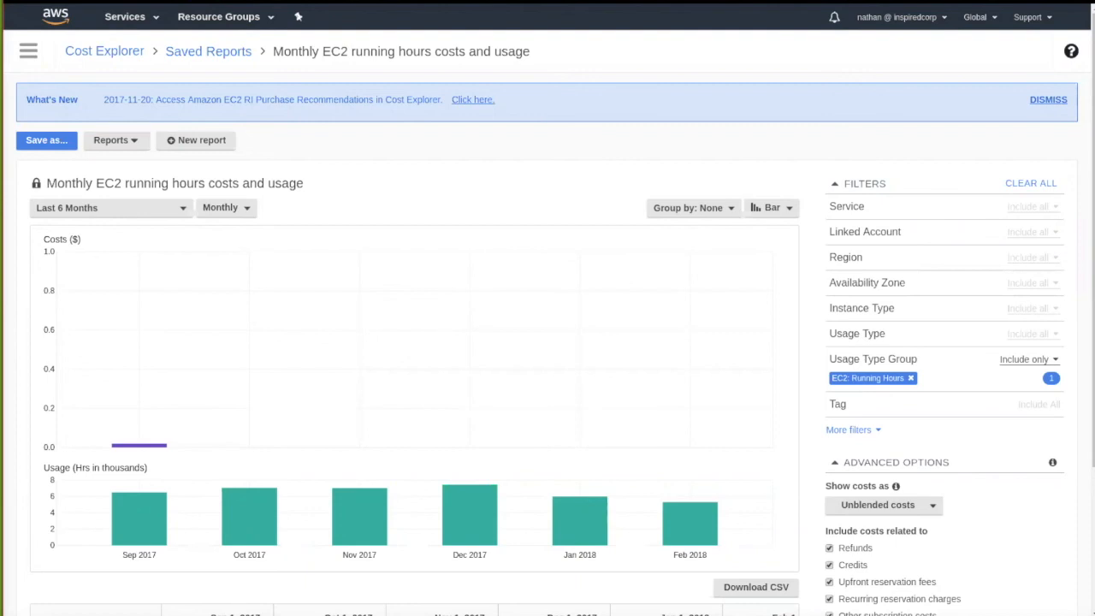
- In AWS Cost Explorer, open the user-defined Monthly cost by RPID report and group it by the RPID tag
{"action": "left_click", "coordinate": [120, 141]}
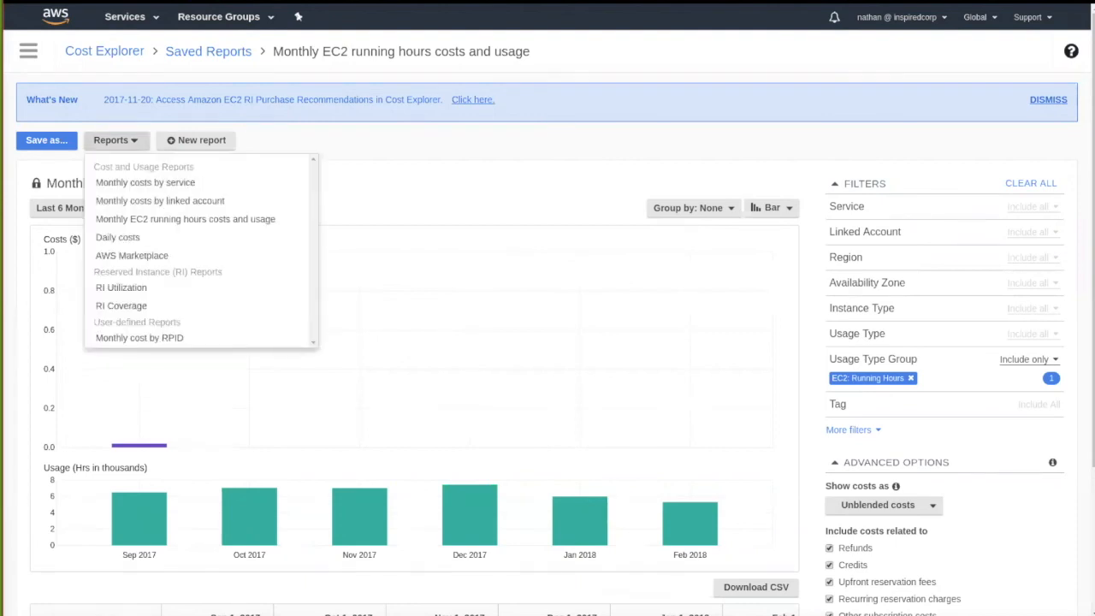
{"action": "left_click", "coordinate": [139, 337]}
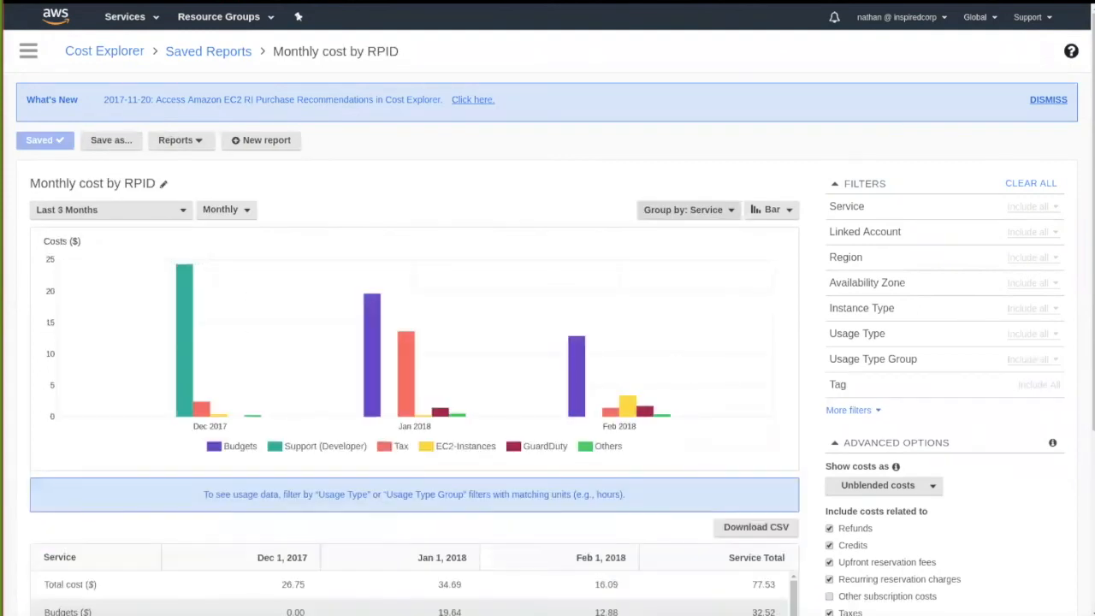
{"action": "left_click", "coordinate": [688, 209]}
{"action": "scroll", "coordinate": [676, 312], "scroll_direction": "down", "scroll_amount": 5}
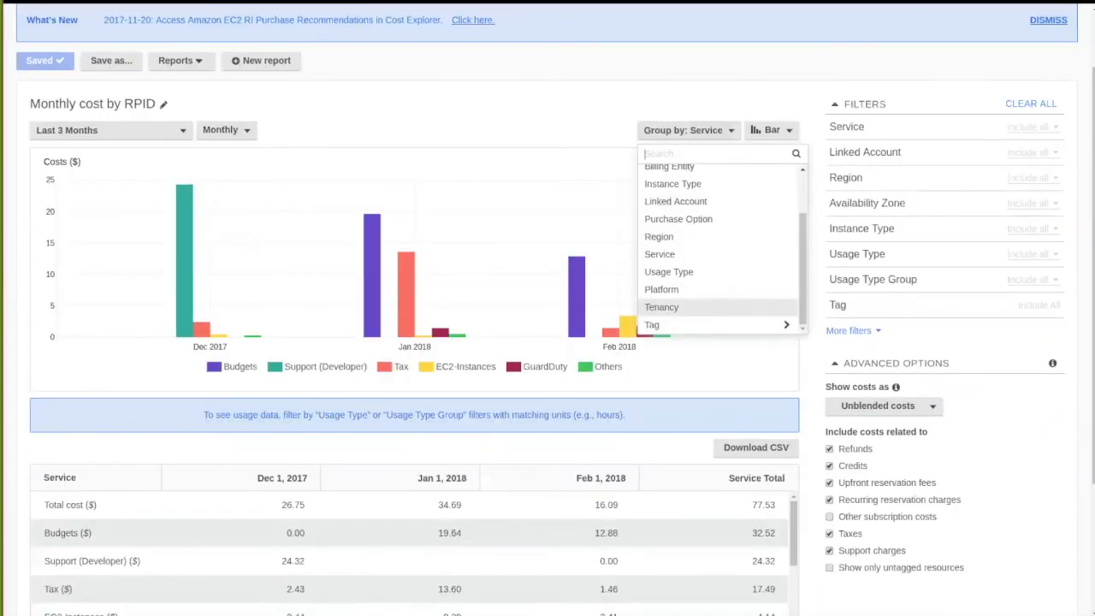
{"action": "left_click", "coordinate": [684, 266]}
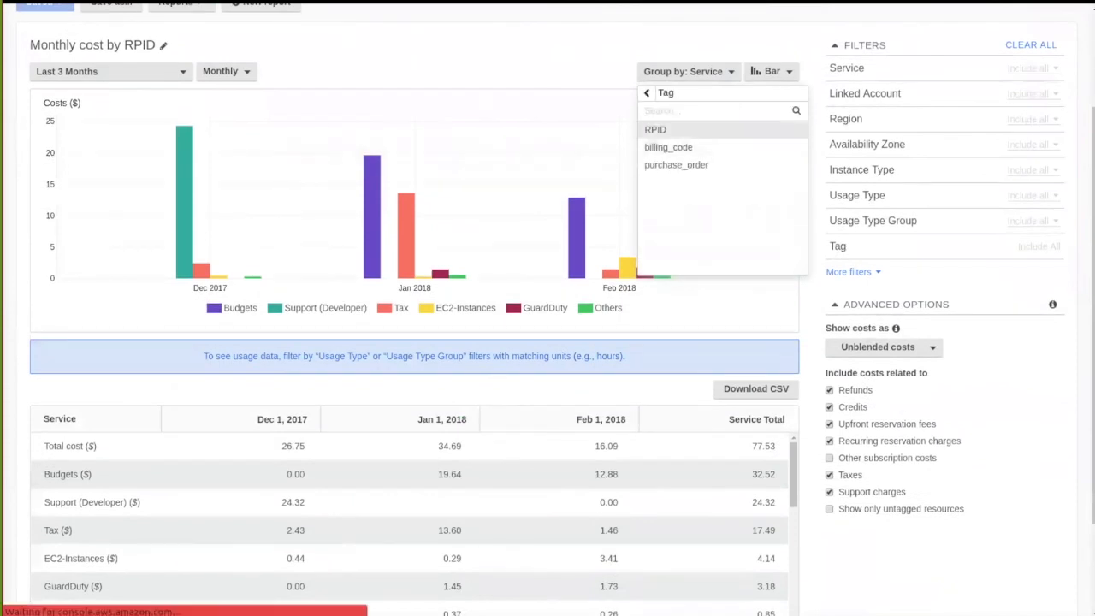
{"action": "left_click", "coordinate": [655, 130]}
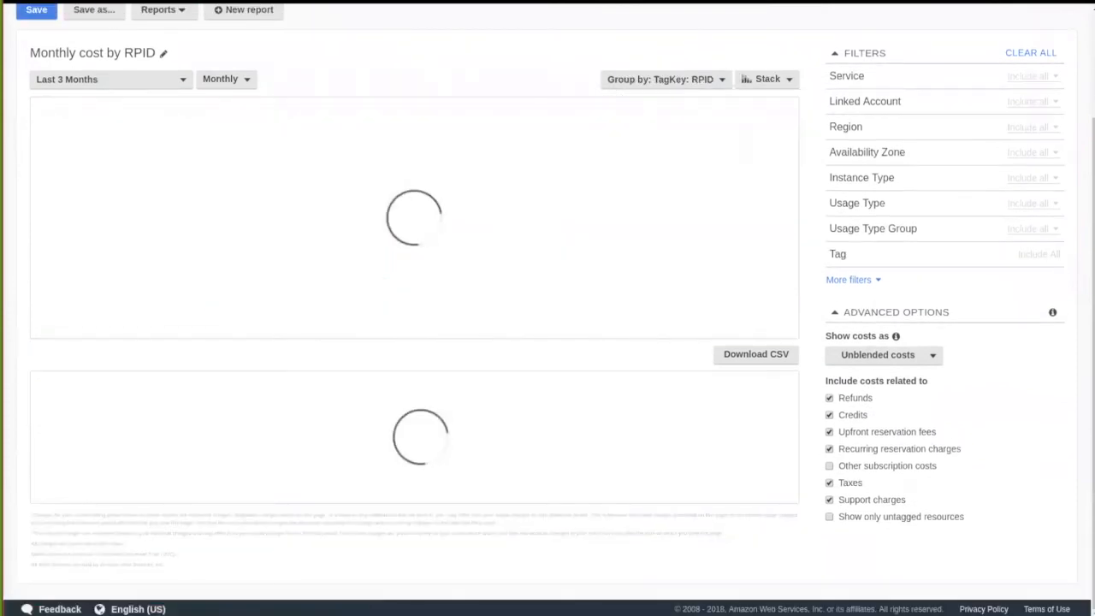
- Examine the monthly costs per RPID in the report's chart and table
{"action": "scroll", "coordinate": [619, 235], "scroll_direction": "down", "scroll_amount": 3}
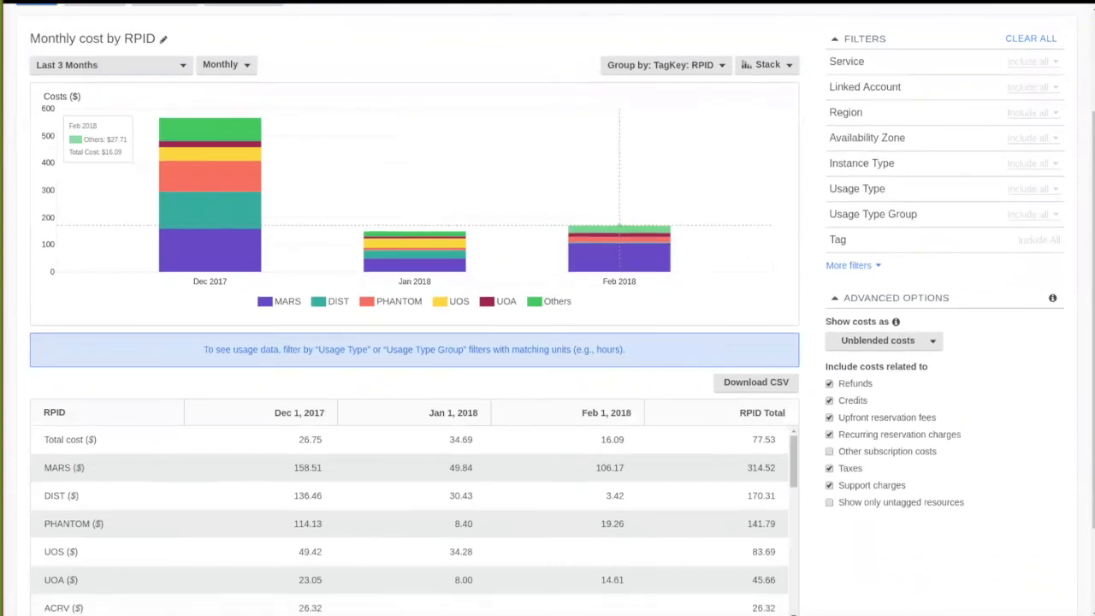
{"action": "scroll", "coordinate": [620, 235], "scroll_direction": "up", "scroll_amount": 2}
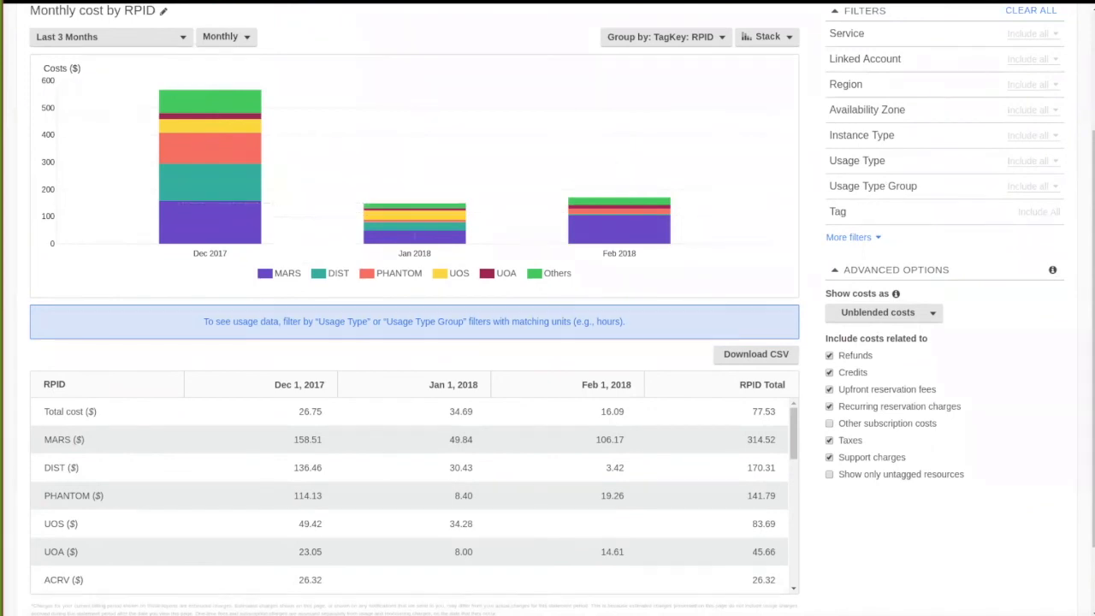
{"action": "scroll", "coordinate": [414, 257], "scroll_direction": "down", "scroll_amount": 2}
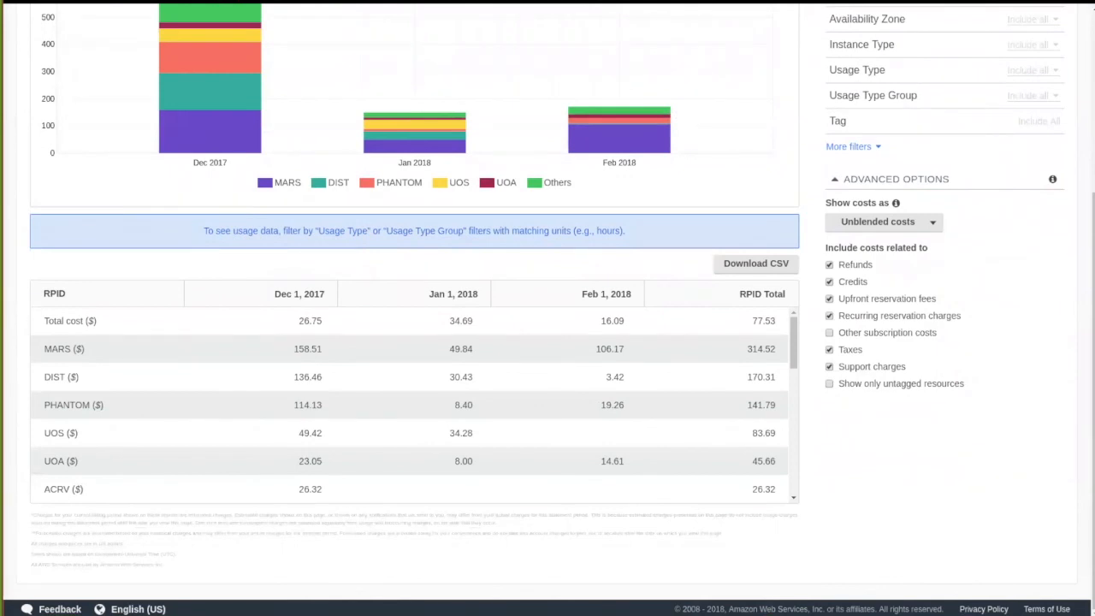
{"action": "scroll", "coordinate": [414, 402], "scroll_direction": "down", "scroll_amount": 2}
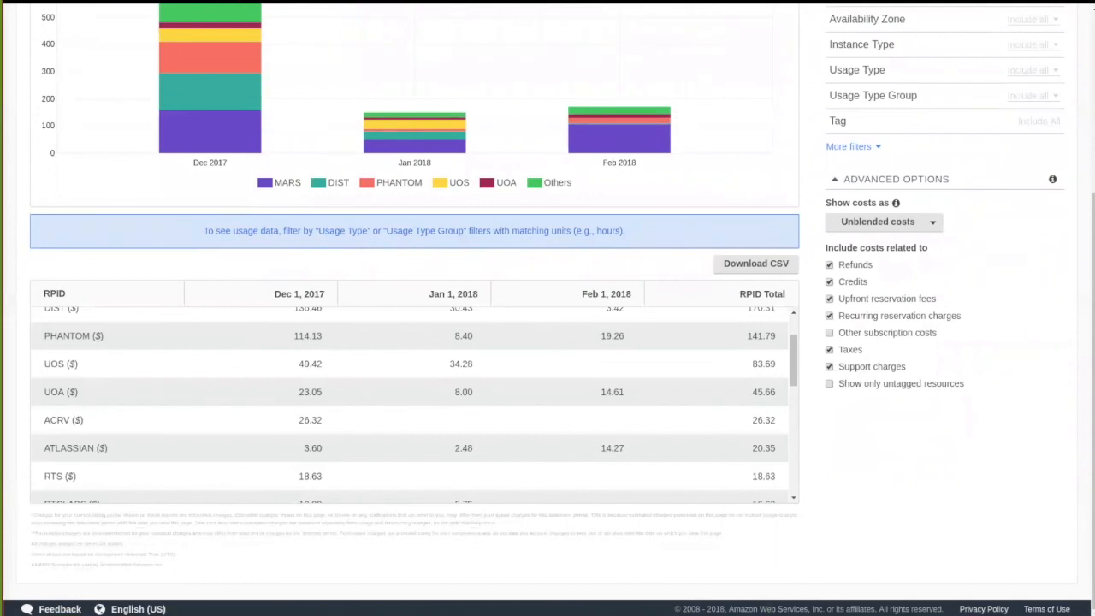
{"action": "scroll", "coordinate": [414, 402], "scroll_direction": "up", "scroll_amount": 2}
{"action": "scroll", "coordinate": [414, 343], "scroll_direction": "up", "scroll_amount": 3}
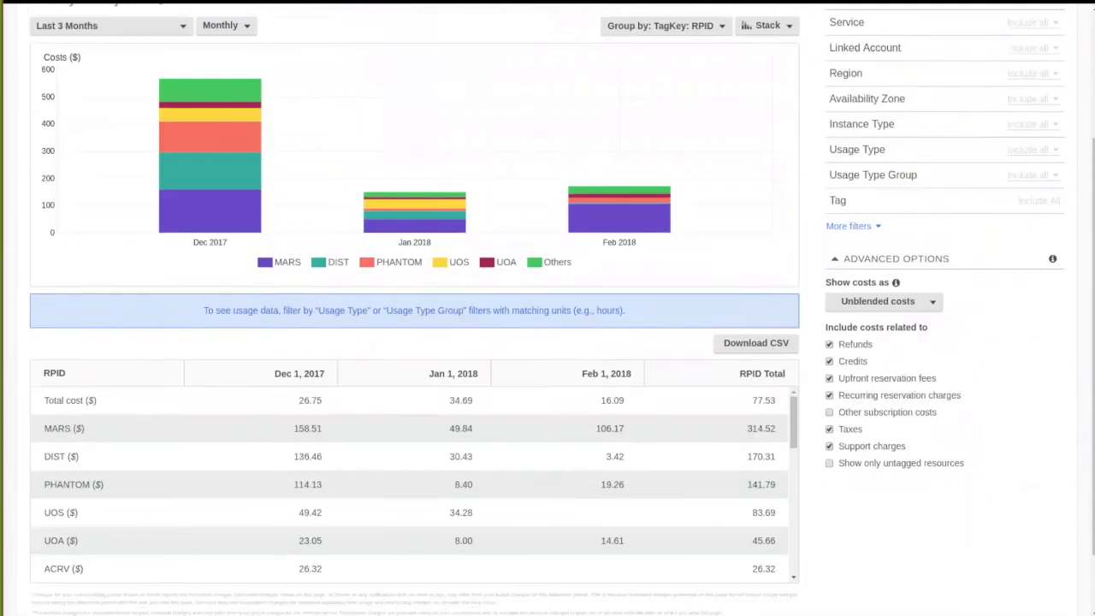
- Regroup the cost report by the billing_code tag and review the costs for each billing code
{"action": "left_click", "coordinate": [718, 85]}
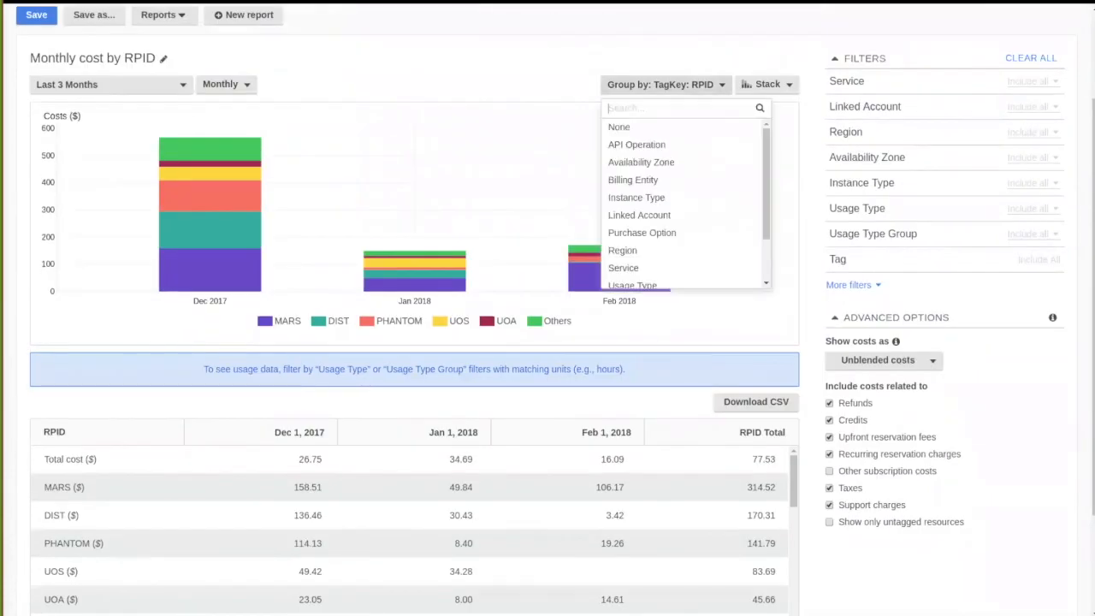
{"action": "scroll", "coordinate": [702, 167], "scroll_direction": "down", "scroll_amount": 2}
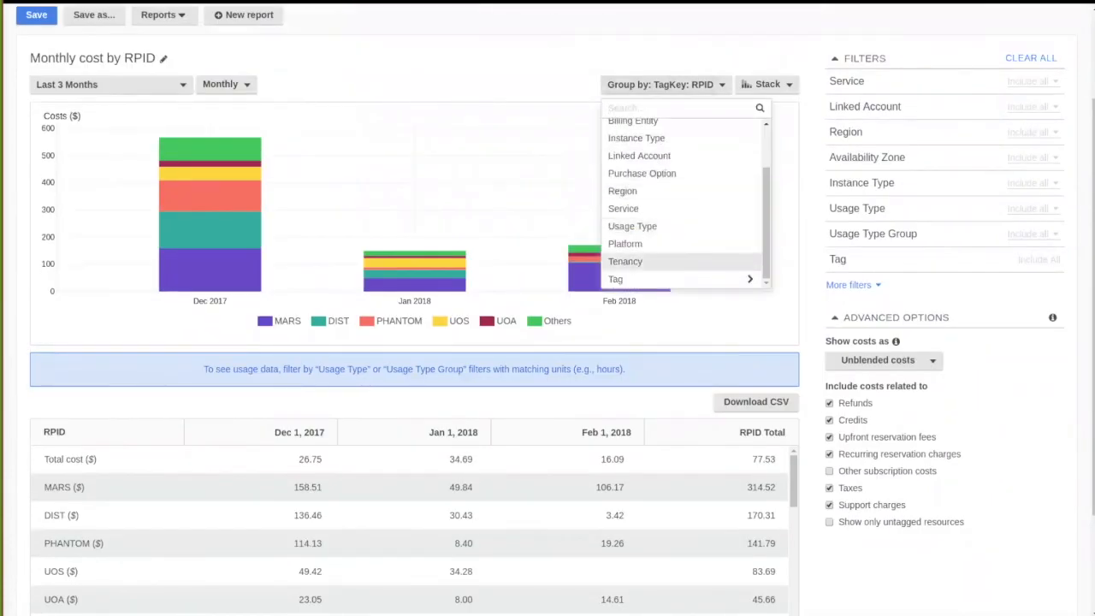
{"action": "left_click", "coordinate": [633, 279]}
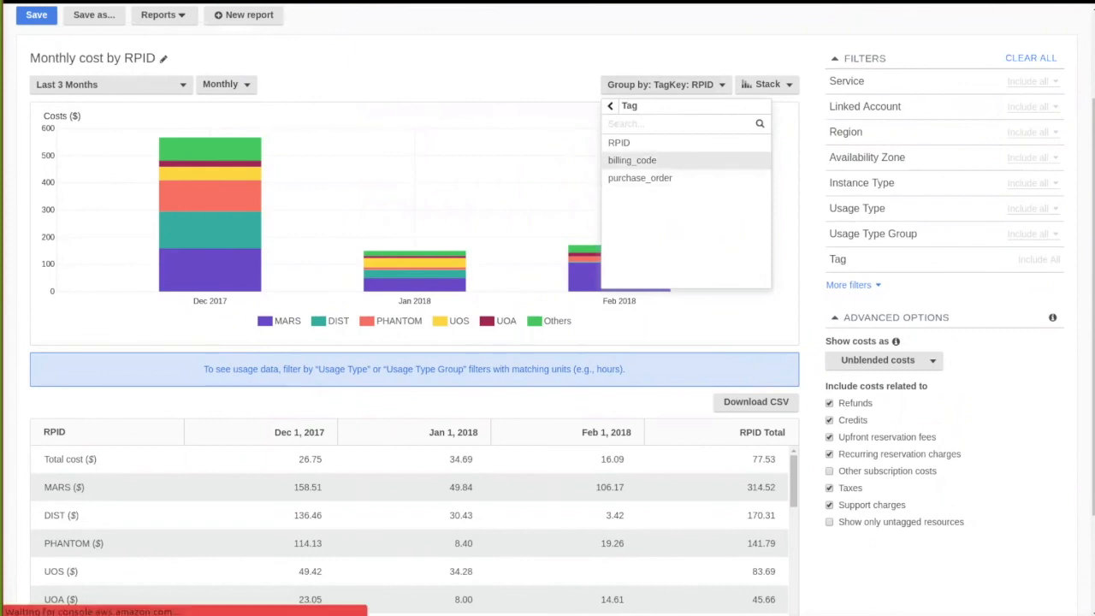
{"action": "key", "text": "Return"}
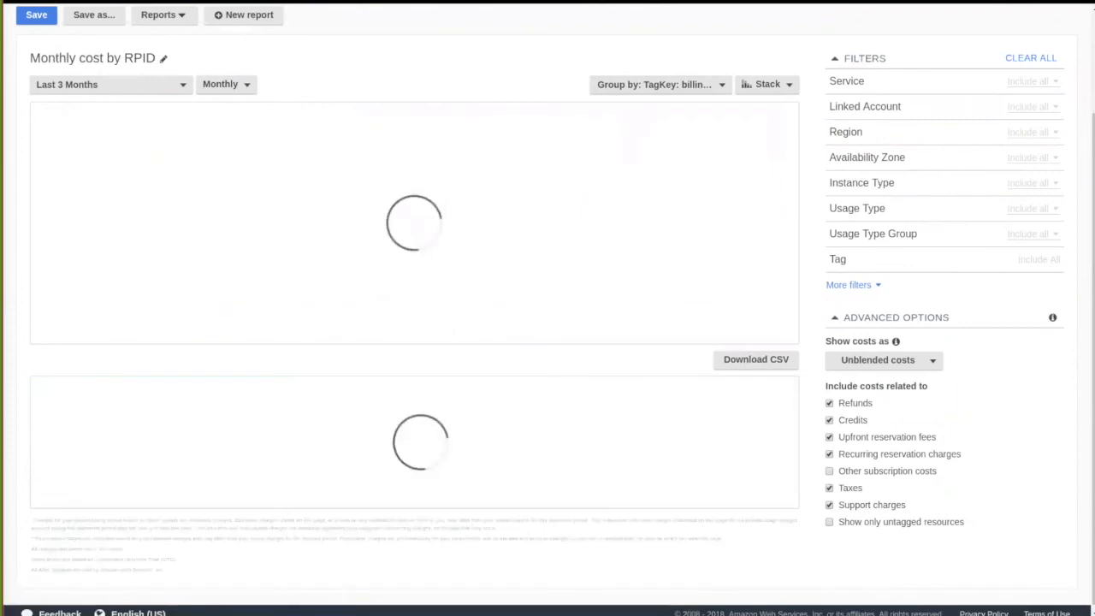
{"action": "scroll", "coordinate": [547, 308], "scroll_direction": "down", "scroll_amount": 3}
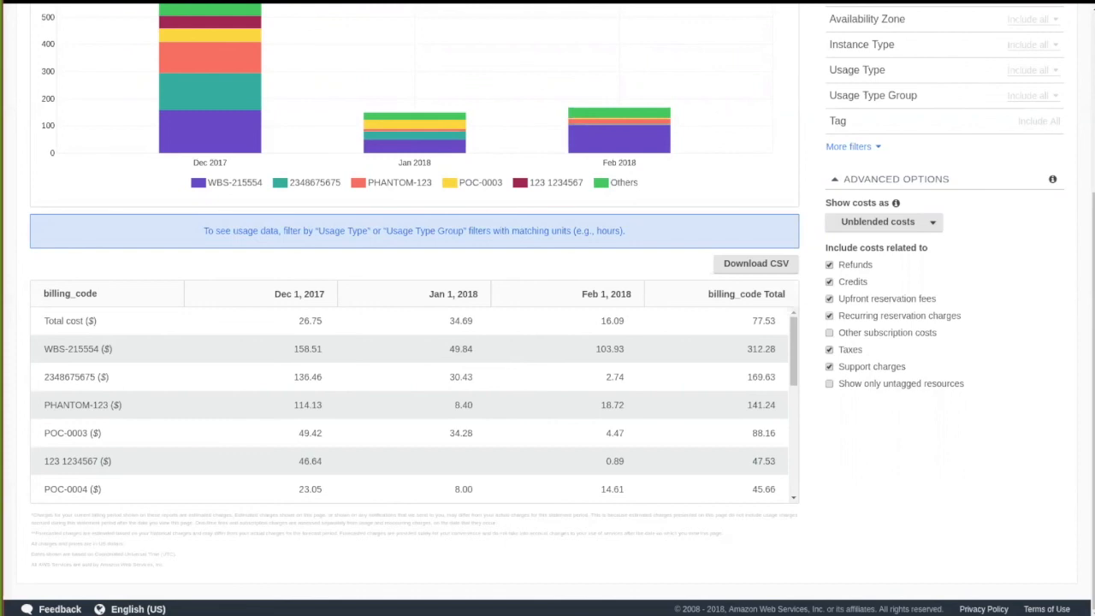
{"action": "scroll", "coordinate": [548, 308], "scroll_direction": "up", "scroll_amount": 3}
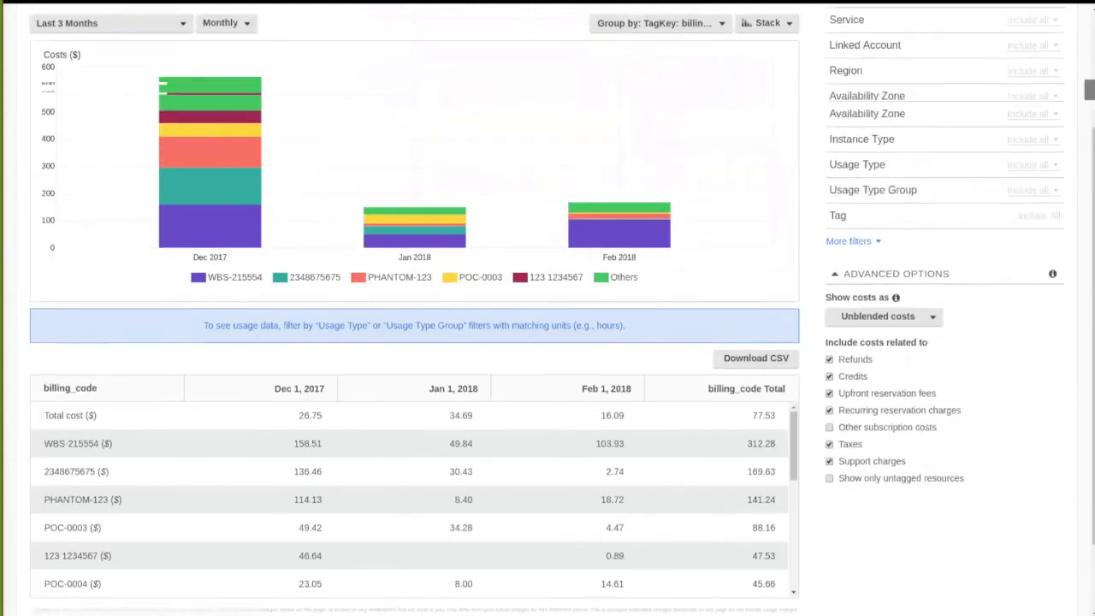